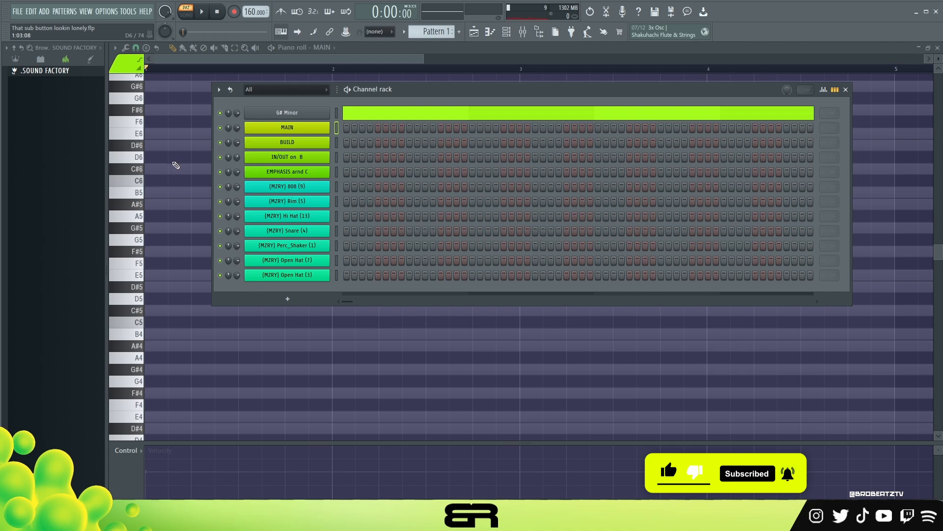
# Close the channel rack and place a half-bar G#4 note at the start of bar 1 in the MAIN piano roll
pyautogui.rightClick(189, 183)
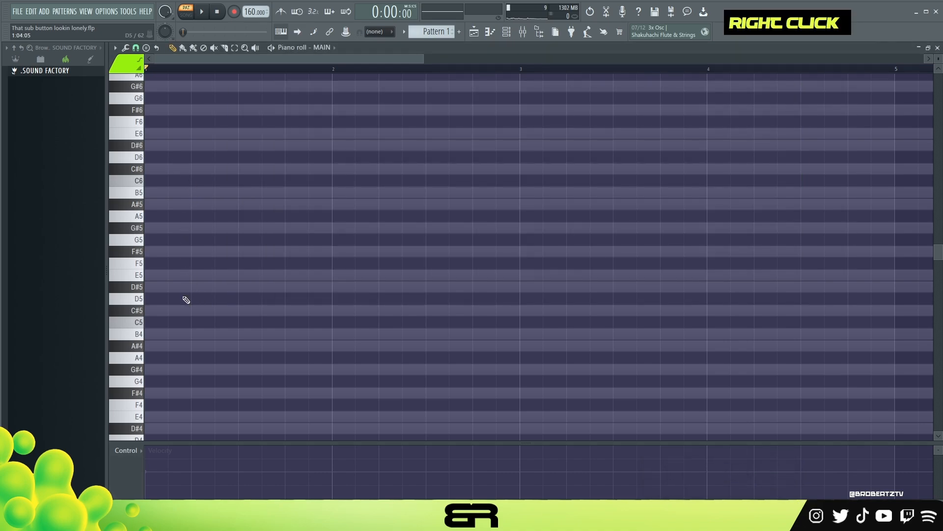
pyautogui.click(180, 371)
pyautogui.moveTo(217, 353); pyautogui.dragTo(186, 357)
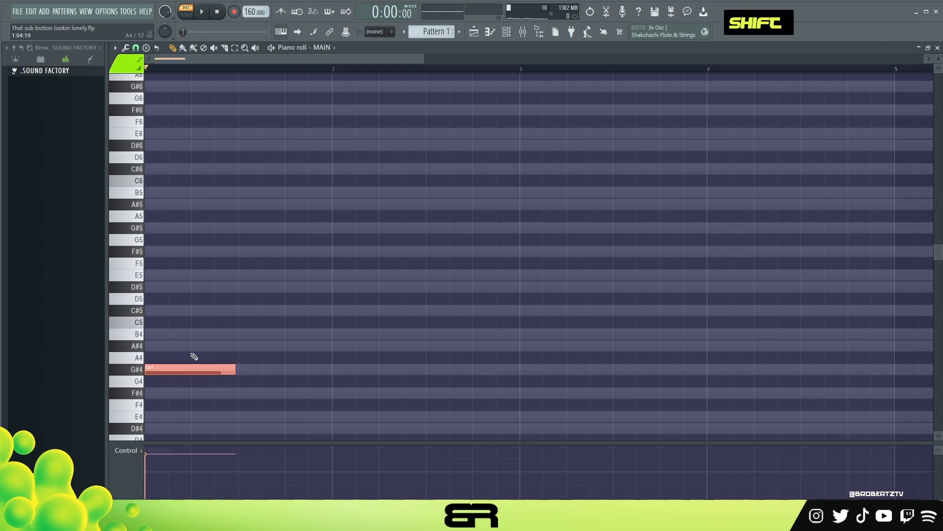
# Stamp a Suspended 2 chord rooted on G#4 into the second half of bar 1, half a bar long
pyautogui.click(149, 50)
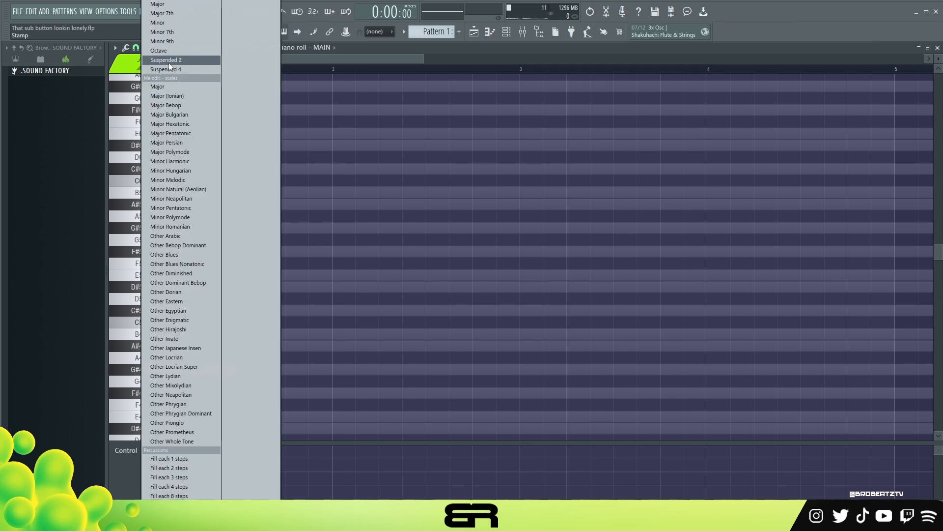
pyautogui.click(169, 61)
pyautogui.doubleClick(296, 369)
pyautogui.moveTo(284, 259); pyautogui.dragTo(374, 396)
pyautogui.moveTo(330, 370); pyautogui.dragTo(284, 370)
pyautogui.rightClick(291, 395)
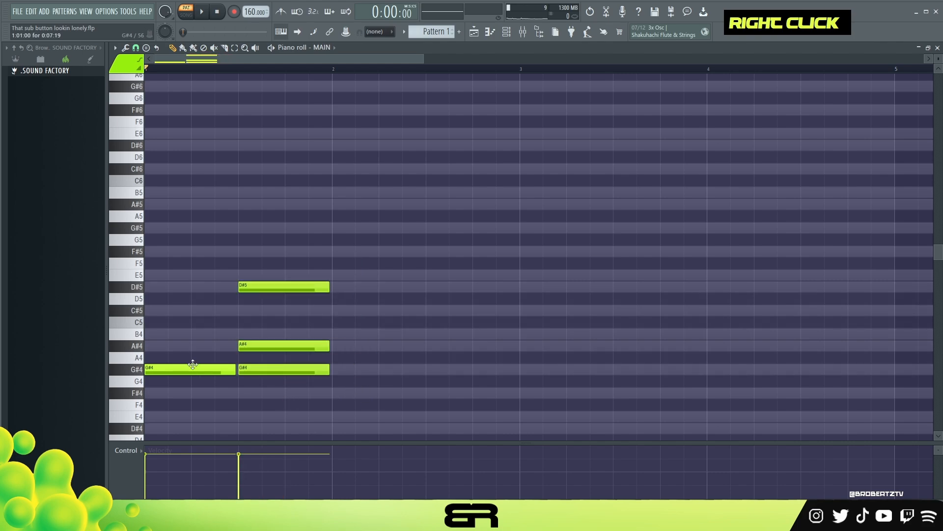
# Complete the first chord with half-bar B4 and D#5 notes above the G#4, and audition it
pyautogui.moveTo(192, 364); pyautogui.dragTo(172, 285)
pyautogui.keyDown('alt'); pyautogui.rightClick(263, 310); pyautogui.keyUp('alt')
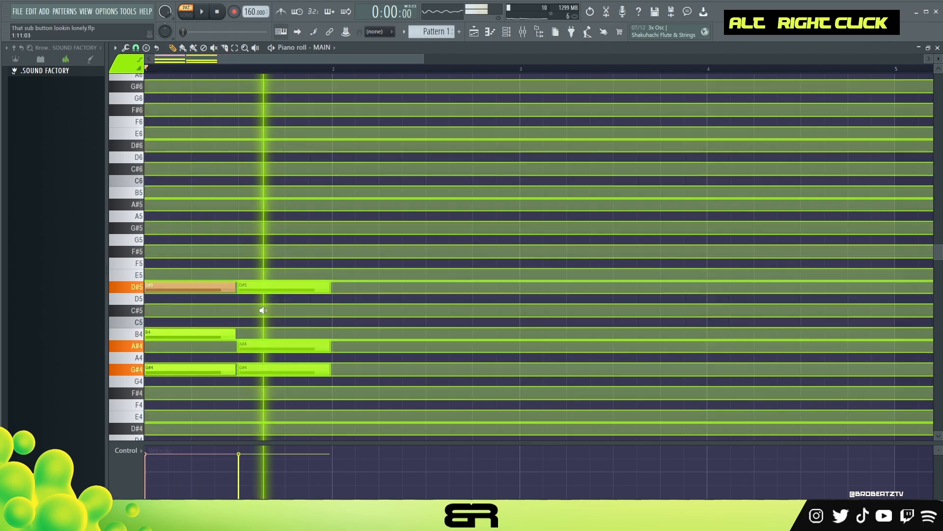
# Add a half-bar third chord of E4, F#4 and B4 at the start of bar 2, and audition the chords
pyautogui.scroll(-3, 376, 310)
pyautogui.keyDown('ctrl'); pyautogui.moveTo(299, 218); pyautogui.dragTo(355, 376); pyautogui.keyUp('ctrl')
pyautogui.keyDown('alt'); pyautogui.rightClick(207, 312); pyautogui.keyUp('alt')
pyautogui.keyDown('alt'); pyautogui.rightClick(268, 318); pyautogui.keyUp('alt')
pyautogui.keyDown('alt'); pyautogui.rightClick(361, 327); pyautogui.keyUp('alt')
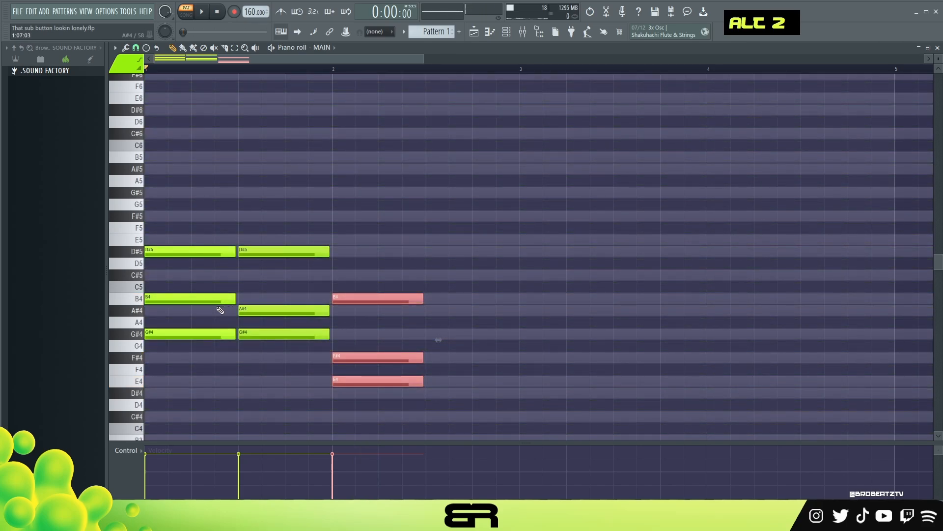
pyautogui.keyDown('alt'); pyautogui.rightClick(221, 310); pyautogui.keyUp('alt')
pyautogui.keyDown('alt'); pyautogui.rightClick(368, 331); pyautogui.keyUp('alt')
pyautogui.rightClick(455, 337)
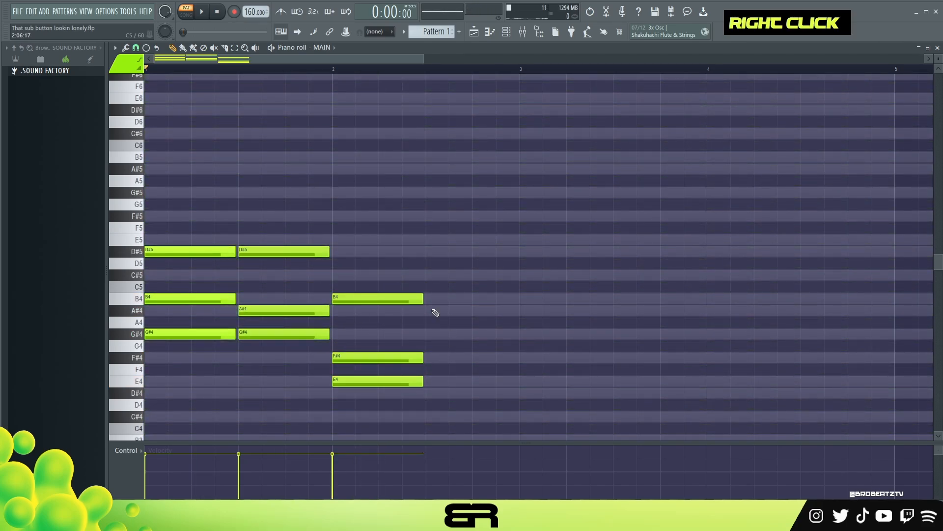
# Add a half-bar fourth chord of F#4, A#4 and C#5 in the second half of bar 2, and audition the chords
pyautogui.click(433, 358)
pyautogui.click(448, 311)
pyautogui.click(449, 275)
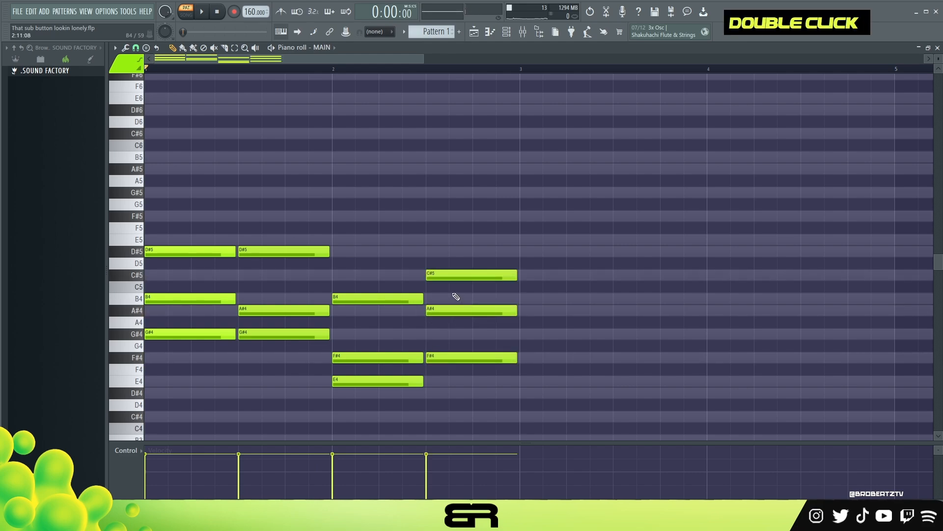
pyautogui.keyDown('alt'); pyautogui.rightClick(253, 285); pyautogui.keyUp('alt')
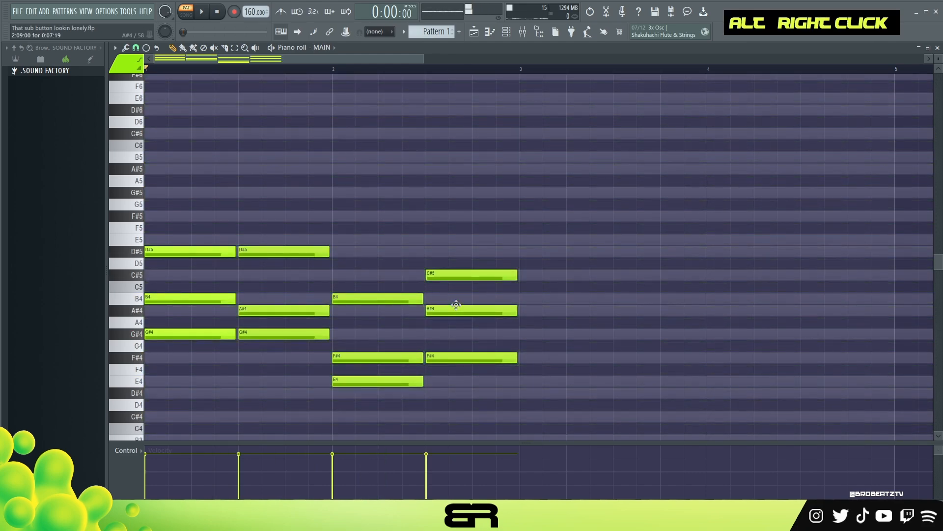
pyautogui.rightClick(338, 214)
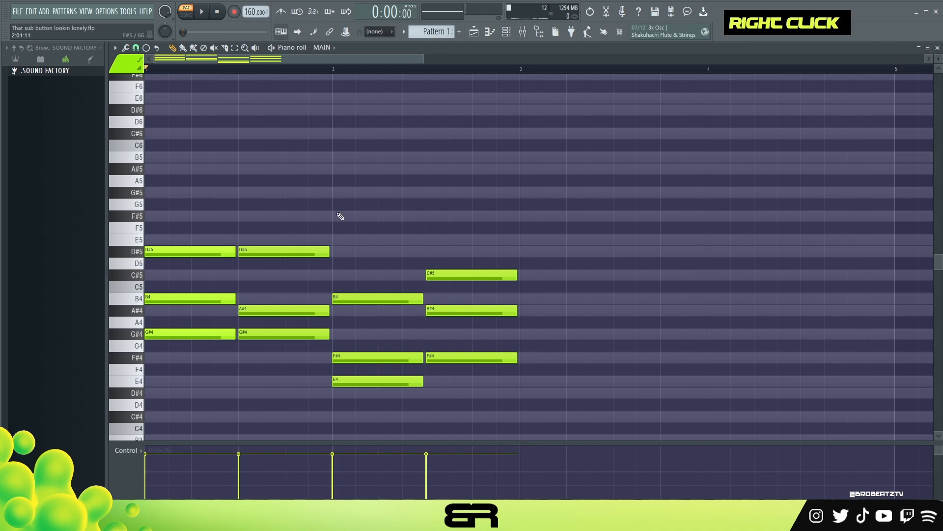
# Raise the first chord's B4 and the second chord's A#4 one octave, and play back the pattern
pyautogui.keyDown('ctrl'); pyautogui.click(200, 297); pyautogui.keyUp('ctrl')
pyautogui.keyDown('ctrl'); pyautogui.click(274, 310); pyautogui.keyUp('ctrl')
pyautogui.keyDown('ctrl'); pyautogui.keyDown('shift'); pyautogui.click(269, 309); pyautogui.keyUp('shift'); pyautogui.keyUp('ctrl')
pyautogui.hotkey('ctrl', 'Up')
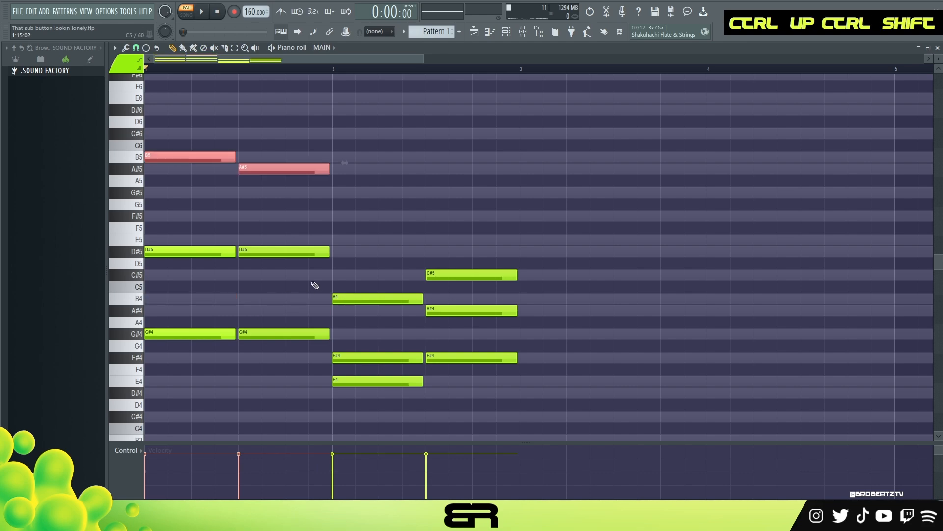
pyautogui.hotkey('ctrl', 'Down')
pyautogui.hotkey('ctrl', 'Up')
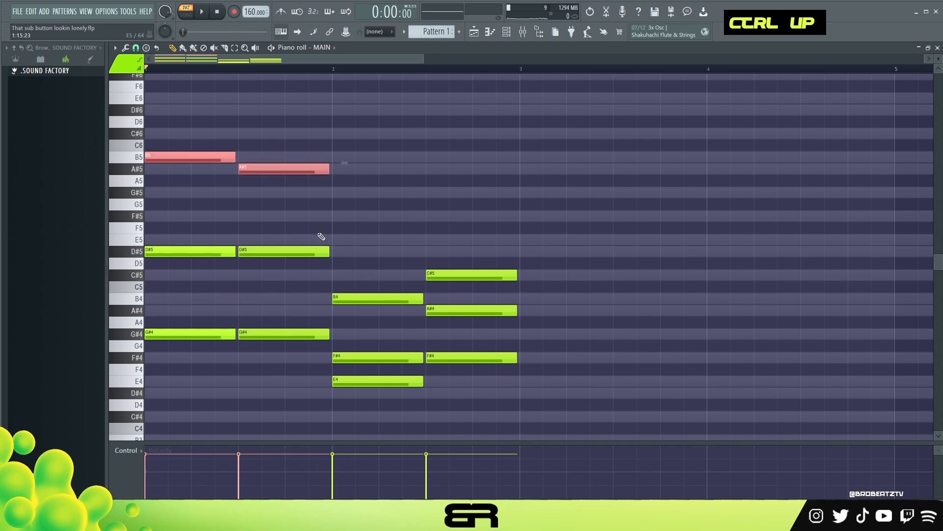
pyautogui.moveTo(423, 59); pyautogui.dragTo(348, 60)
pyautogui.press('space')
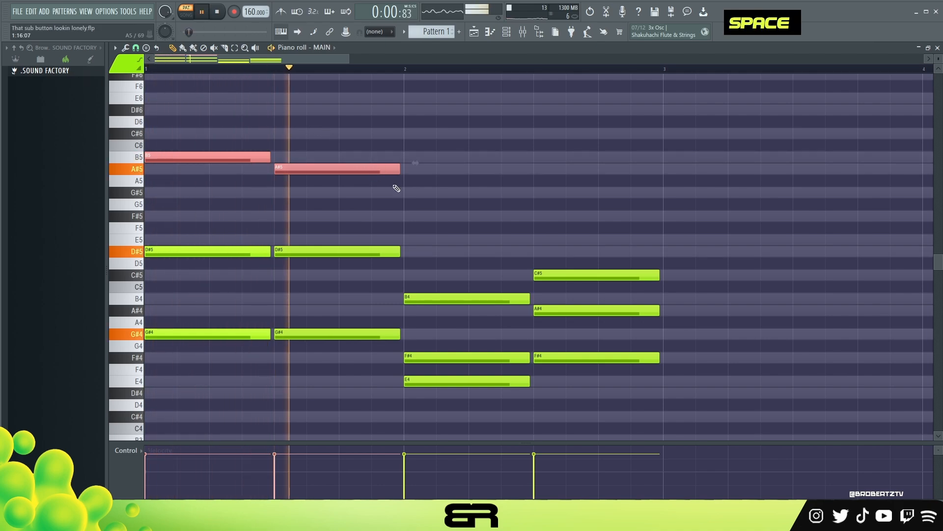
pyautogui.press('space')
# Raise the third chord's B4 one octave and its F#4 two octaves, and play back the pattern
pyautogui.moveTo(460, 341); pyautogui.dragTo(457, 360)
pyautogui.moveTo(454, 264); pyautogui.dragTo(462, 354)
pyautogui.hotkey('ctrl', 'Up')
pyautogui.keyDown('ctrl'); pyautogui.click(443, 217); pyautogui.keyUp('ctrl')
pyautogui.hotkey('ctrl', 'Up')
pyautogui.scroll(3, 459, 278)
pyautogui.press('space')
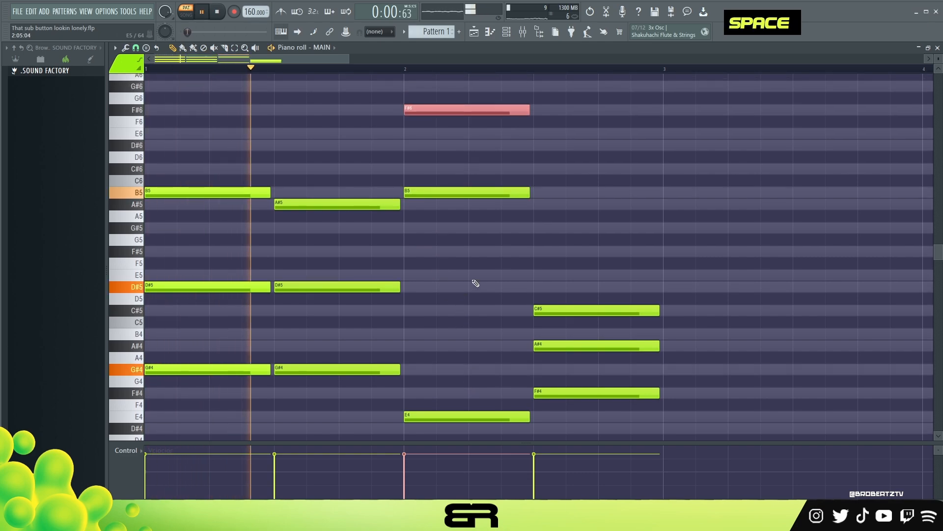
pyautogui.rightClick(475, 282)
pyautogui.press('space')
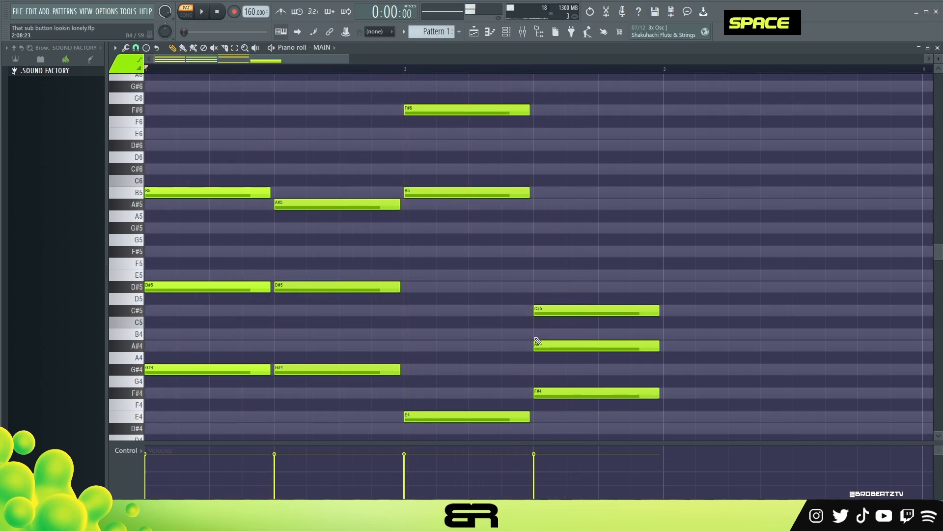
pyautogui.press('space')
# Raise the fourth chord's A#4 one octave to A#5 and play back the pattern
pyautogui.keyDown('ctrl'); pyautogui.click(579, 345); pyautogui.keyUp('ctrl')
pyautogui.hotkey('ctrl', 'Up')
pyautogui.rightClick(748, 295)
pyautogui.press('space')
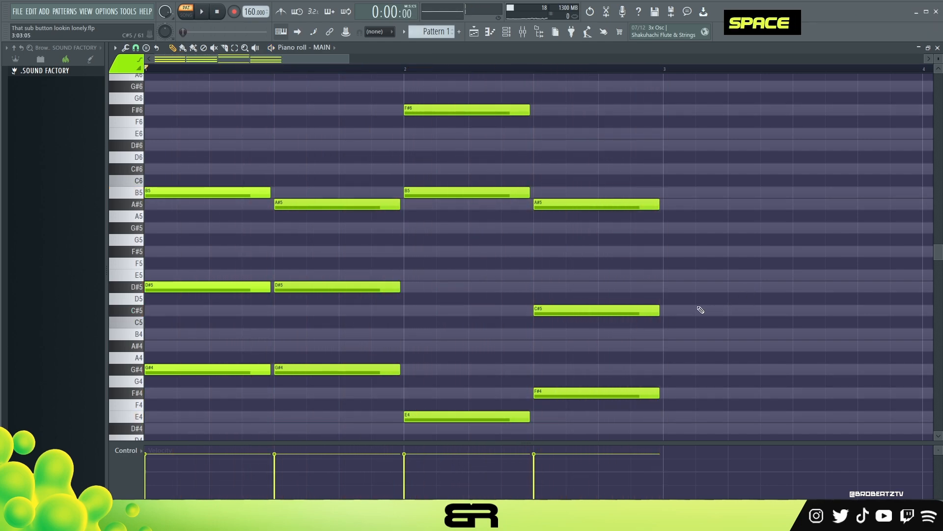
# Try the fourth chord's A#5 an octave lower and return it to A#5
pyautogui.keyDown('ctrl'); pyautogui.click(597, 204); pyautogui.keyUp('ctrl')
pyautogui.hotkey('ctrl', 'Down')
pyautogui.hotkey('ctrl', 'Up')
pyautogui.rightClick(606, 226)
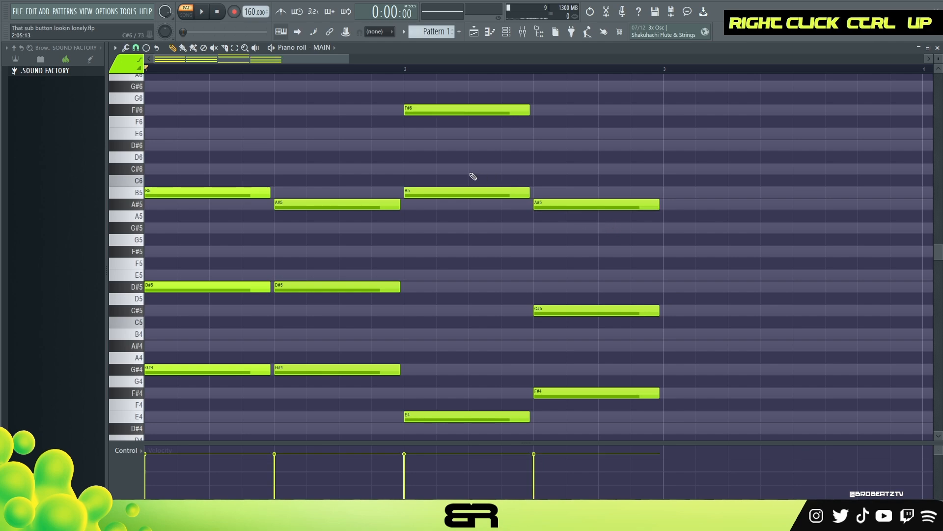
pyautogui.scroll(1, 558, 196)
pyautogui.scroll(-1, 209, 191)
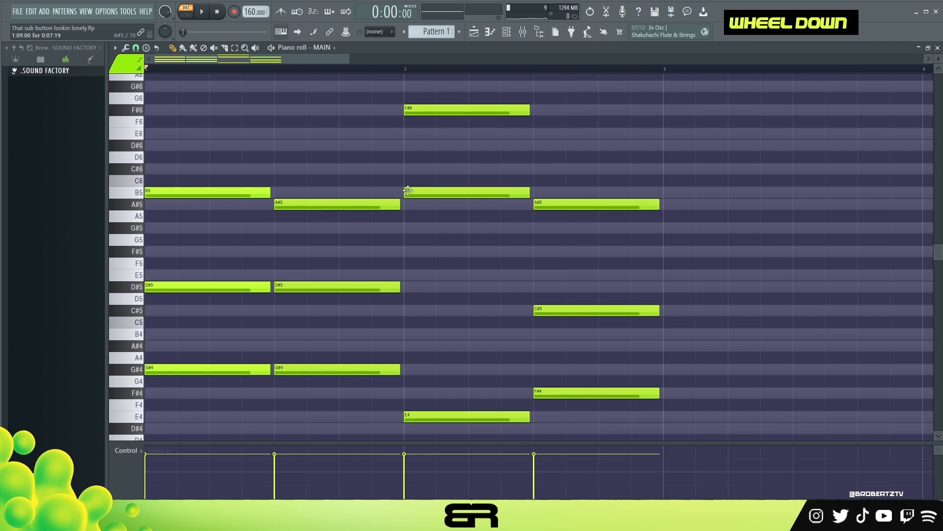
# Try another voicing: lower the last two chords' raised notes one octave and raise the first two chords' D#5 notes to D#6
pyautogui.keyDown('ctrl'); pyautogui.moveTo(447, 109); pyautogui.dragTo(516, 195); pyautogui.keyUp('ctrl')
pyautogui.hotkey('ctrl', 'Down')
pyautogui.keyDown('ctrl'); pyautogui.click(590, 205); pyautogui.keyUp('ctrl')
pyautogui.hotkey('ctrl', 'Down')
pyautogui.keyDown('ctrl'); pyautogui.moveTo(354, 274); pyautogui.dragTo(257, 290); pyautogui.keyUp('ctrl')
pyautogui.hotkey('ctrl', 'Up')
pyautogui.scroll(2, 251, 227)
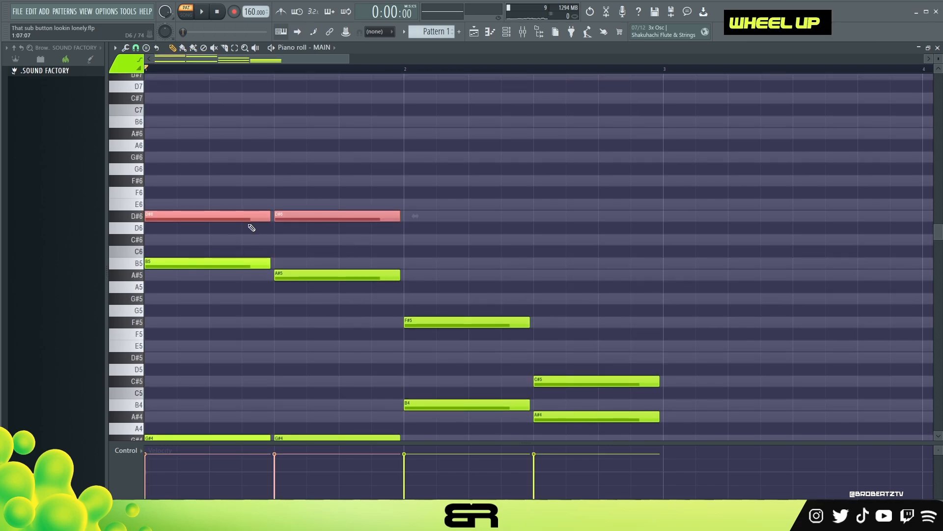
pyautogui.scroll(-2, 247, 252)
pyautogui.keyDown('alt'); pyautogui.rightClick(216, 245); pyautogui.keyUp('alt')
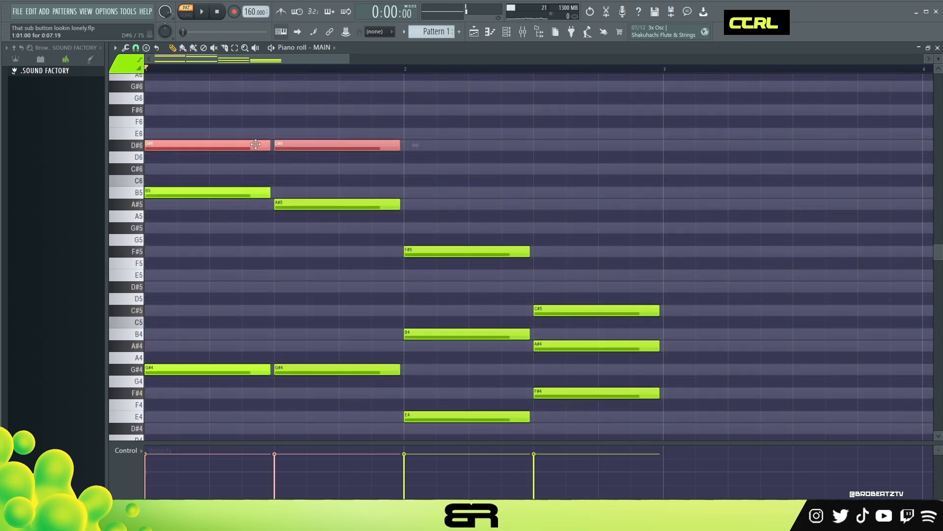
# Restore the previous voicing with D#5 in the first two chords, B5 and F#6 in the third, and A#5 in the fourth
pyautogui.hotkey('ctrl', 'Down')
pyautogui.keyDown('ctrl'); pyautogui.moveTo(460, 246); pyautogui.dragTo(474, 353); pyautogui.keyUp('ctrl')
pyautogui.hotkey('ctrl', 'Up')
pyautogui.keyDown('ctrl'); pyautogui.moveTo(563, 306); pyautogui.dragTo(566, 349); pyautogui.keyUp('ctrl')
pyautogui.rightClick(574, 334)
pyautogui.hotkey('ctrl', 'Up')
pyautogui.rightClick(565, 349)
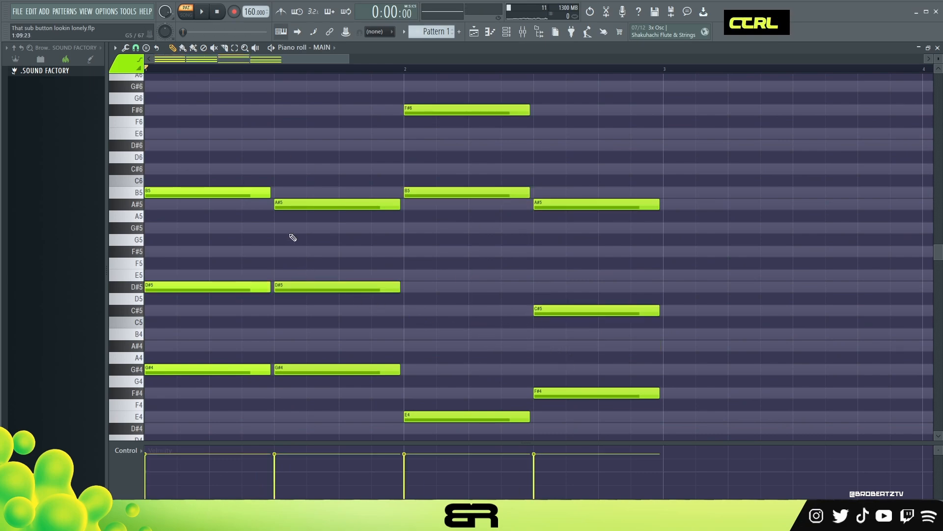
# Quantize all notes and shorten the first two chords to six steps each, with the second directly following the first
pyautogui.hotkey('ctrl', 'a')
pyautogui.hotkey('ctrl', 'q')
pyautogui.rightClick(255, 180)
pyautogui.keyDown('ctrl'); pyautogui.moveTo(239, 176); pyautogui.dragTo(261, 400); pyautogui.keyUp('ctrl')
pyautogui.keyDown('ctrl'); pyautogui.moveTo(263, 194); pyautogui.dragTo(314, 376); pyautogui.keyUp('ctrl')
# Move the last two chords four steps earlier so they follow the second chord, and play back the pattern
pyautogui.keyDown('ctrl'); pyautogui.moveTo(375, 95); pyautogui.dragTo(579, 436); pyautogui.keyUp('ctrl')
pyautogui.moveTo(477, 417); pyautogui.dragTo(412, 417)
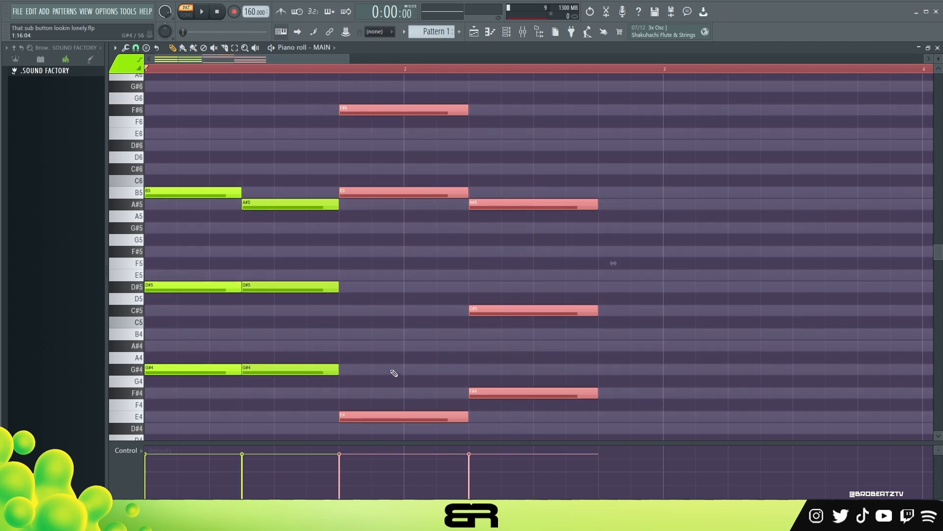
pyautogui.scroll(-1, 392, 375)
pyautogui.press('space')
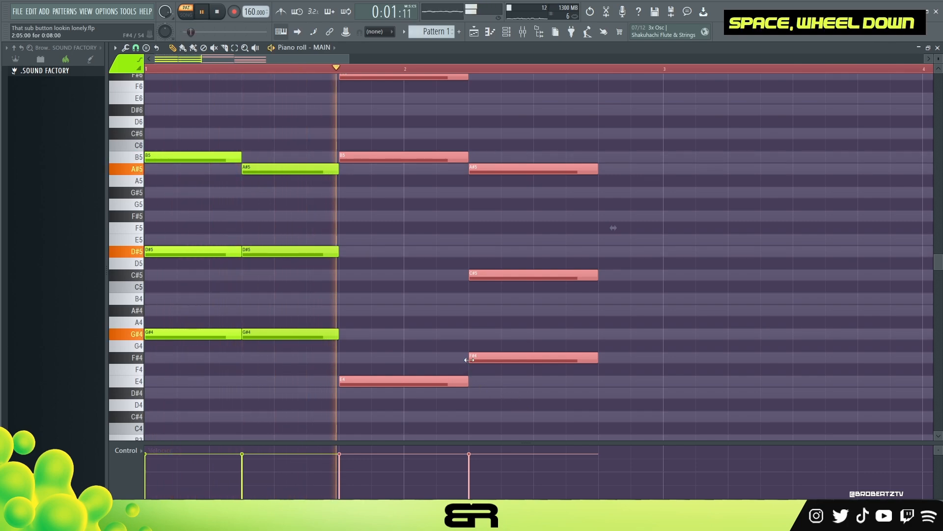
pyautogui.scroll(1, 605, 386)
# Move the fourth chord back to the second half of bar 2, play back the pattern, and clear the time selection
pyautogui.keyDown('ctrl'); pyautogui.moveTo(582, 409); pyautogui.dragTo(565, 203); pyautogui.keyUp('ctrl')
pyautogui.press('space')
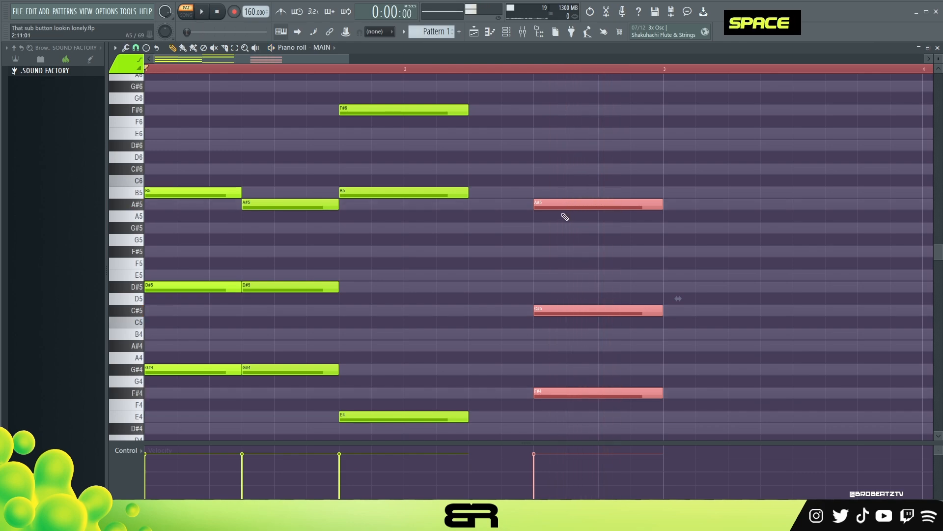
pyautogui.rightClick(499, 257)
pyautogui.press('space')
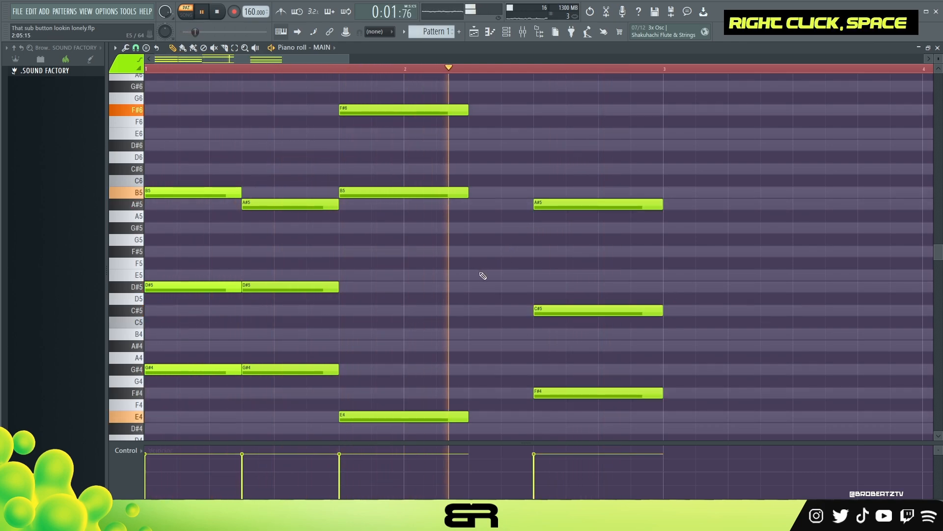
pyautogui.press('space')
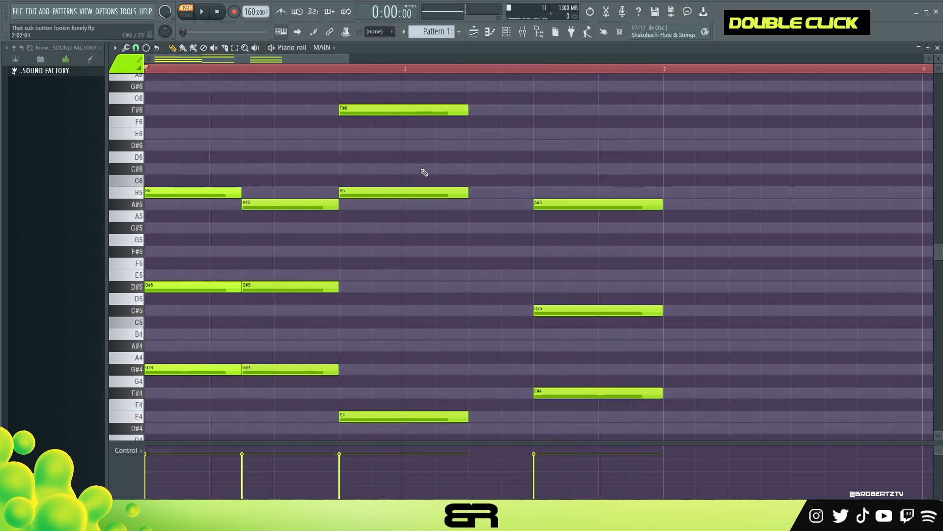
pyautogui.click(359, 68)
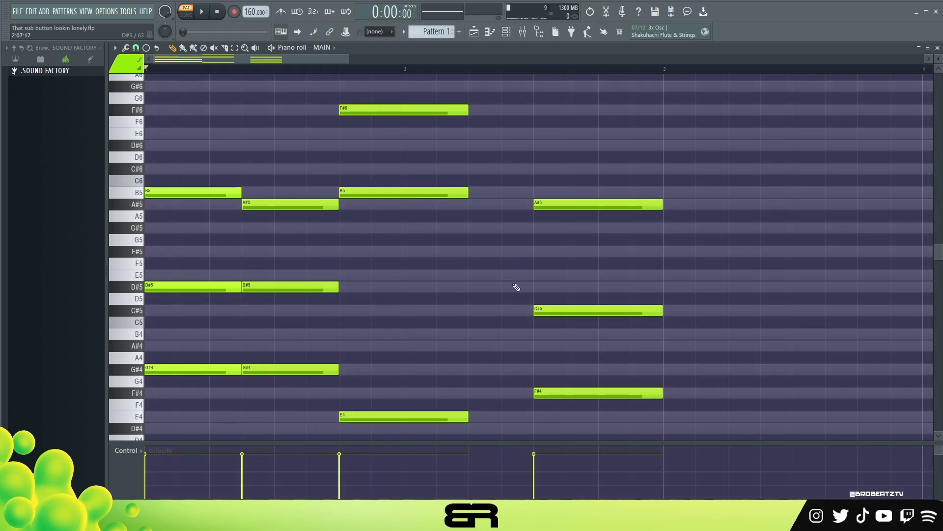
# Shorten the third chord to four steps, add a two-step D#6 note at the start of bar 2, and play back
pyautogui.moveTo(407, 108); pyautogui.dragTo(407, 419)
pyautogui.rightClick(430, 295)
pyautogui.keyDown('ctrl'); pyautogui.click(373, 192); pyautogui.keyUp('ctrl')
pyautogui.moveTo(373, 192); pyautogui.dragTo(423, 140)
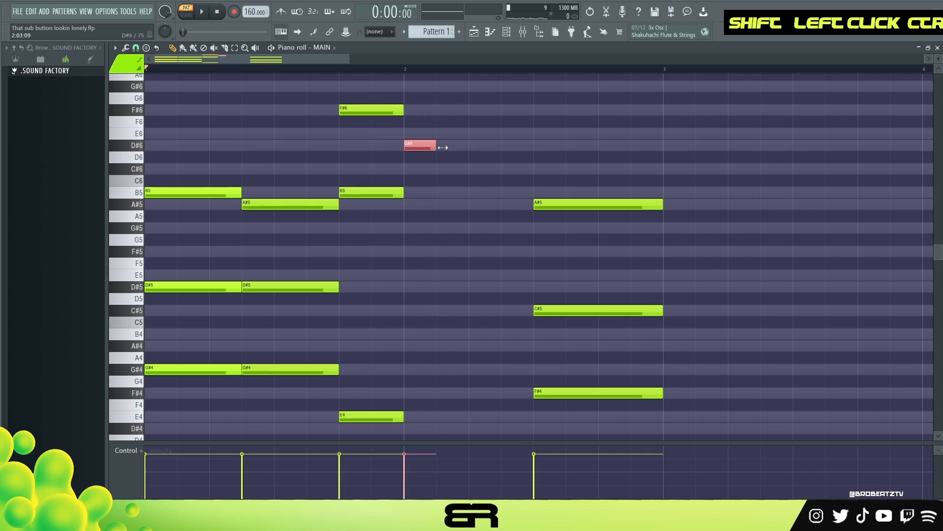
pyautogui.press('space')
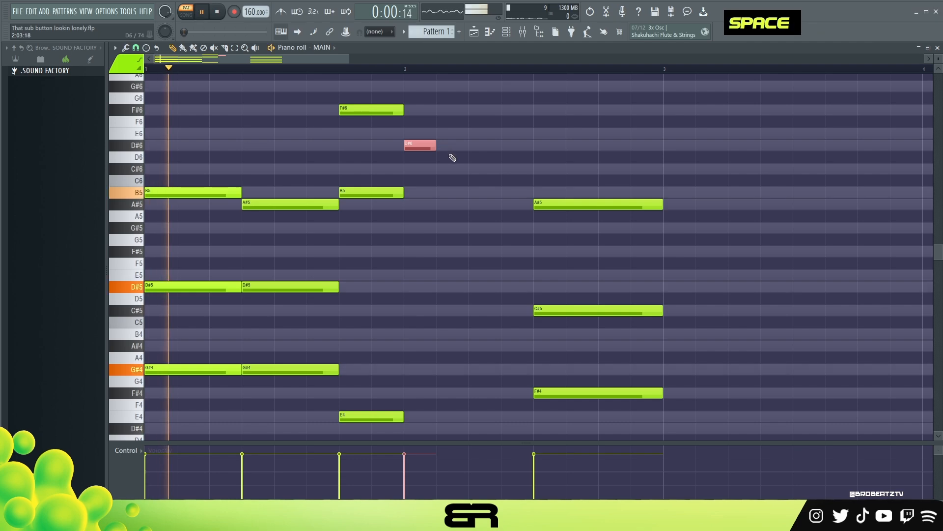
pyautogui.press('space')
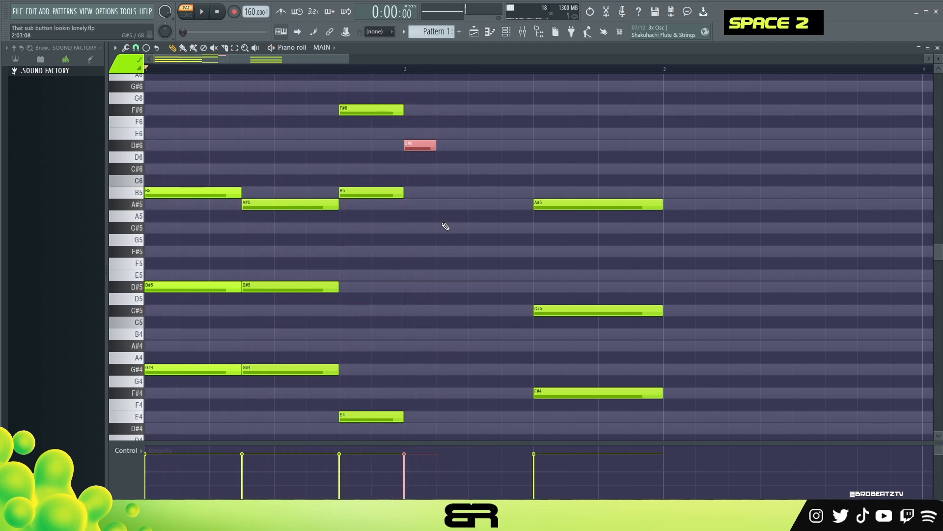
pyautogui.press('space')
# Copy the third chord's F#6 note to just after the D#6 in bar 2 and lower the copy to F#5
pyautogui.keyDown('ctrl'); pyautogui.click(377, 111); pyautogui.keyUp('ctrl')
pyautogui.press('space')
pyautogui.moveTo(377, 114); pyautogui.dragTo(467, 113)
pyautogui.hotkey('ctrl', 'Down')
pyautogui.rightClick(481, 202)
# Add a two-step D#5 note at 2:05 and a two-step C#5 note at 2:03 below the F#5
pyautogui.keyDown('ctrl'); pyautogui.click(473, 251); pyautogui.keyUp('ctrl')
pyautogui.moveTo(463, 255); pyautogui.dragTo(471, 292)
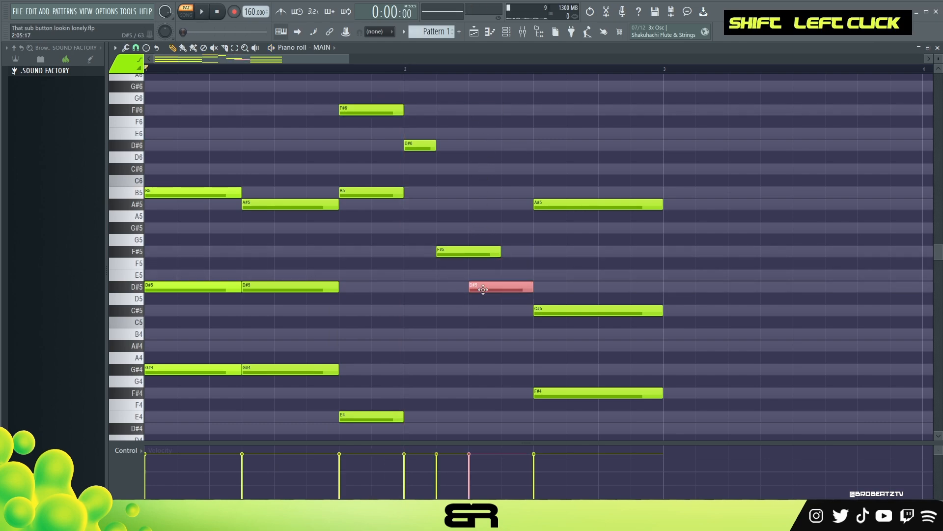
pyautogui.rightClick(484, 275)
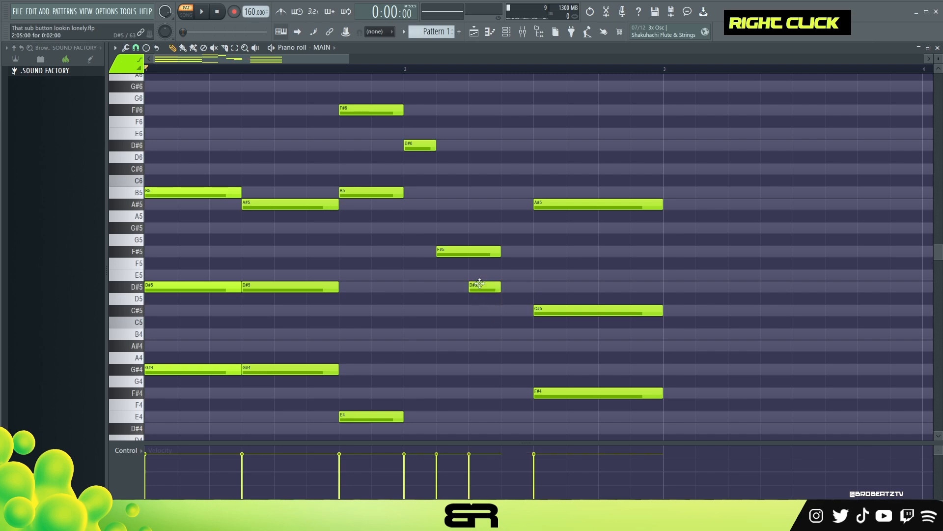
pyautogui.moveTo(475, 287); pyautogui.dragTo(434, 318)
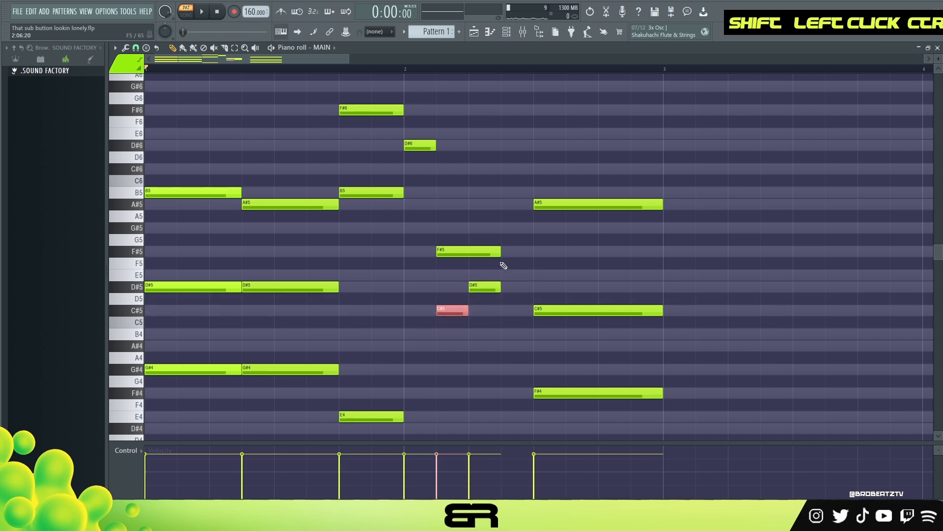
# Extend the F#5 note to the start of the fourth chord and add a four-step E4 note at 2:03
pyautogui.moveTo(498, 252); pyautogui.dragTo(523, 255)
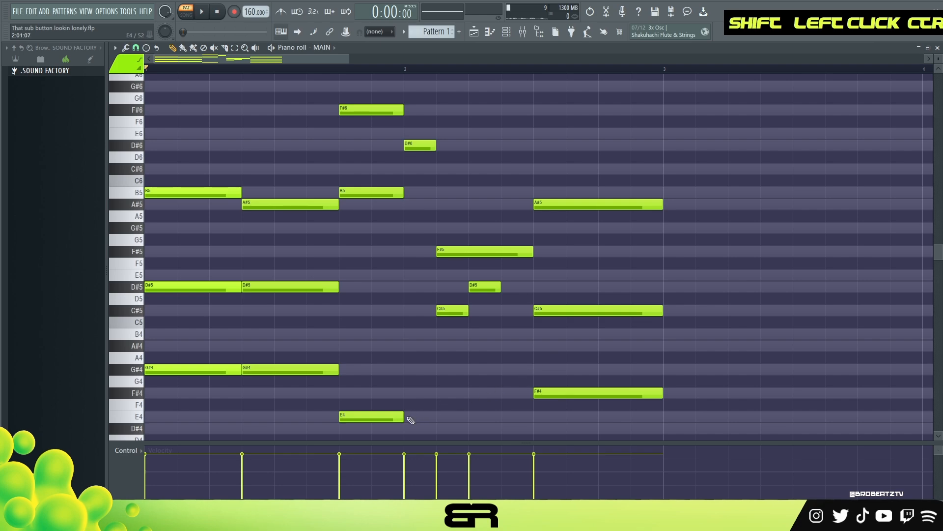
pyautogui.click(436, 412)
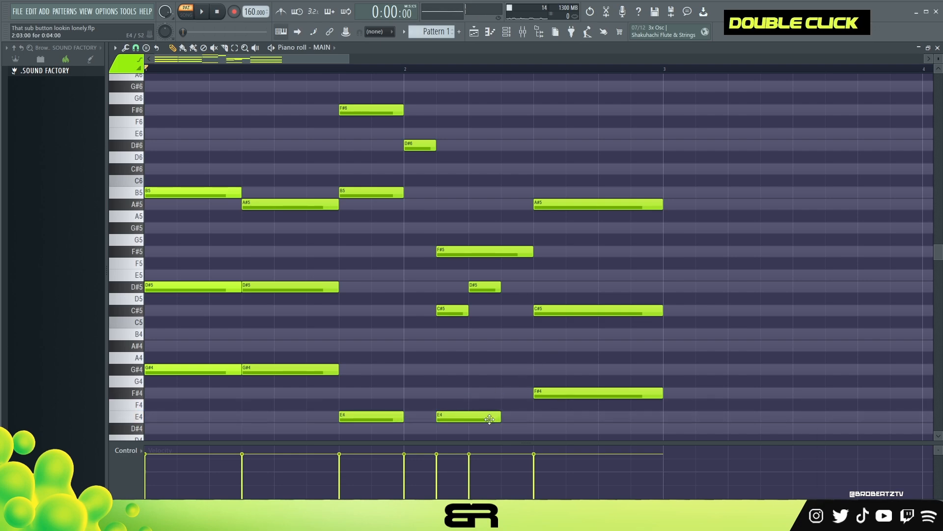
# Play back the two-bar progression, stop, and duplicate all of its notes into bars 3 and 4
pyautogui.press('space')
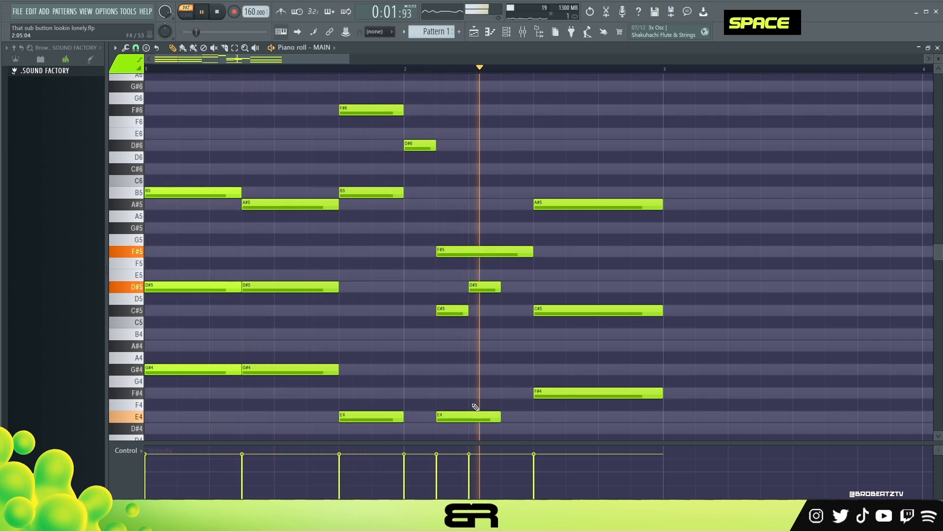
pyautogui.hotkey('ctrl', 'a')
pyautogui.press('space')
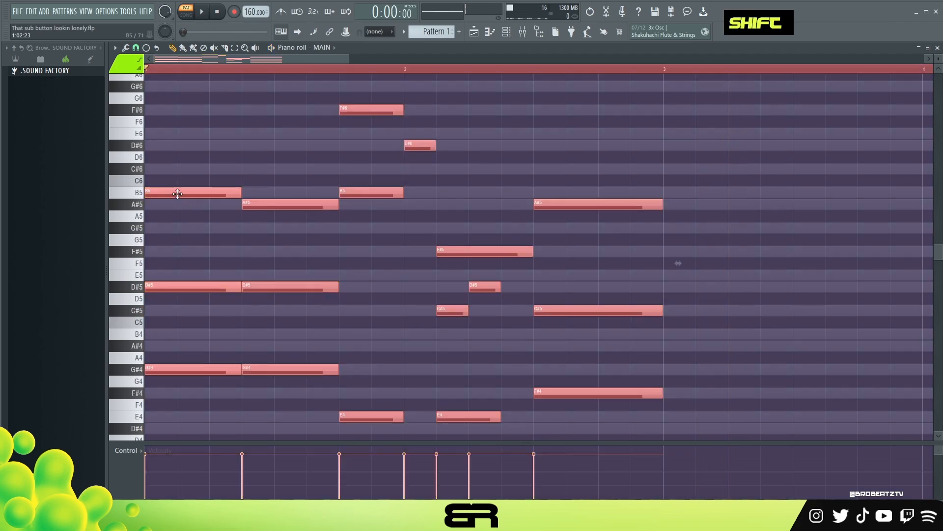
pyautogui.keyDown('shift'); pyautogui.moveTo(177, 194); pyautogui.dragTo(691, 217); pyautogui.keyUp('shift')
pyautogui.rightClick(613, 146)
pyautogui.keyDown('ctrl'); pyautogui.rightClick(609, 147); pyautogui.keyUp('ctrl')
# Duplicate the four-bar progression into bars 5 to 8 and discard the copies' lengths to leave two-step notes
pyautogui.hotkey('ctrl', 'a')
pyautogui.keyDown('shift'); pyautogui.moveTo(164, 192); pyautogui.dragTo(534, 207); pyautogui.keyUp('shift')
pyautogui.hotkey('shift', 'd')
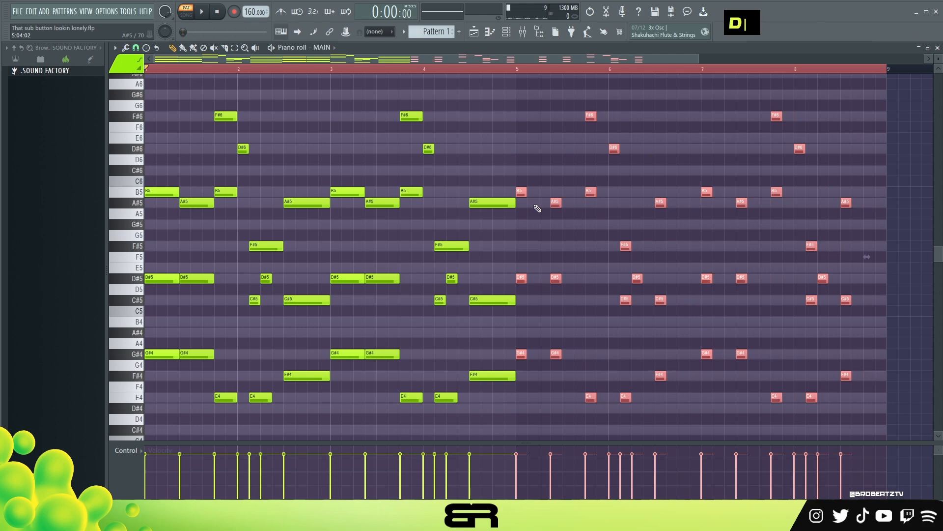
pyautogui.rightClick(650, 126)
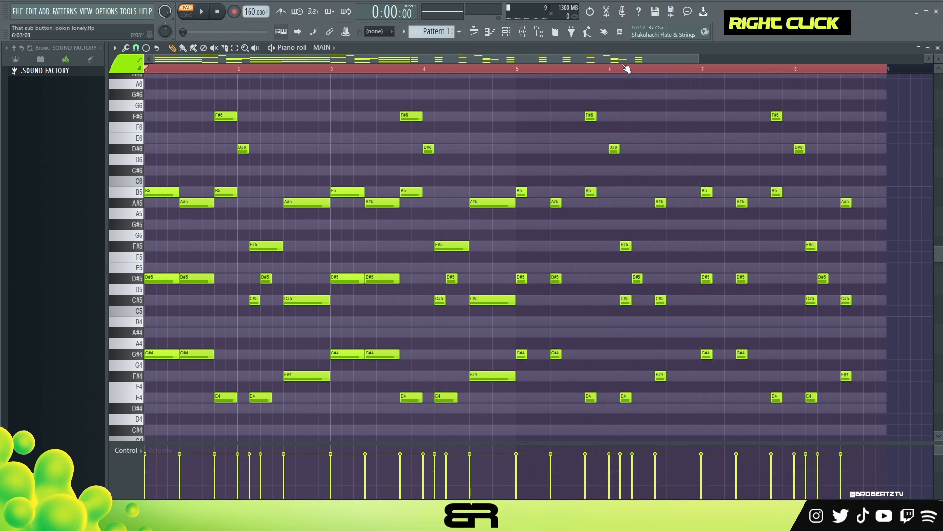
pyautogui.scroll(5, 627, 69)
pyautogui.moveTo(217, 182); pyautogui.dragTo(305, 386)
pyautogui.moveTo(560, 178); pyautogui.dragTo(654, 386)
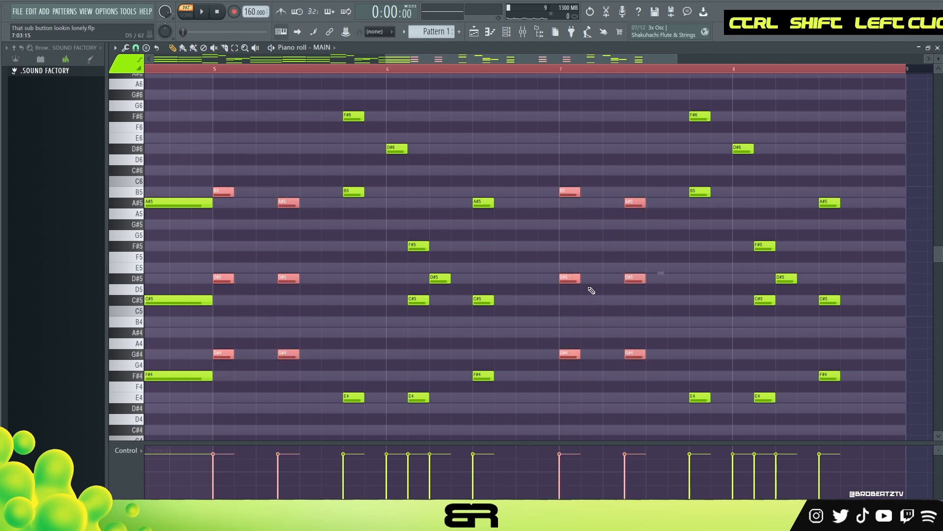
pyautogui.moveTo(568, 279); pyautogui.dragTo(617, 279)
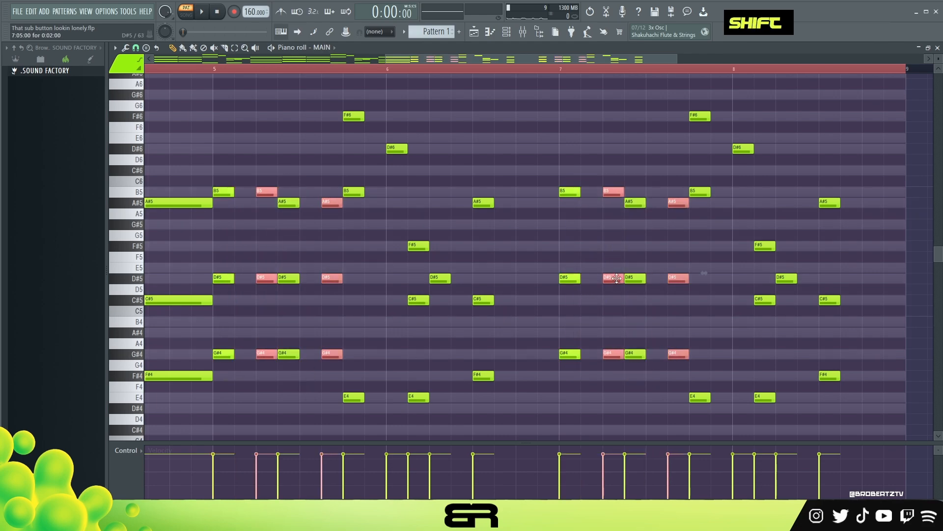
pyautogui.rightClick(612, 219)
pyautogui.press('Delete')
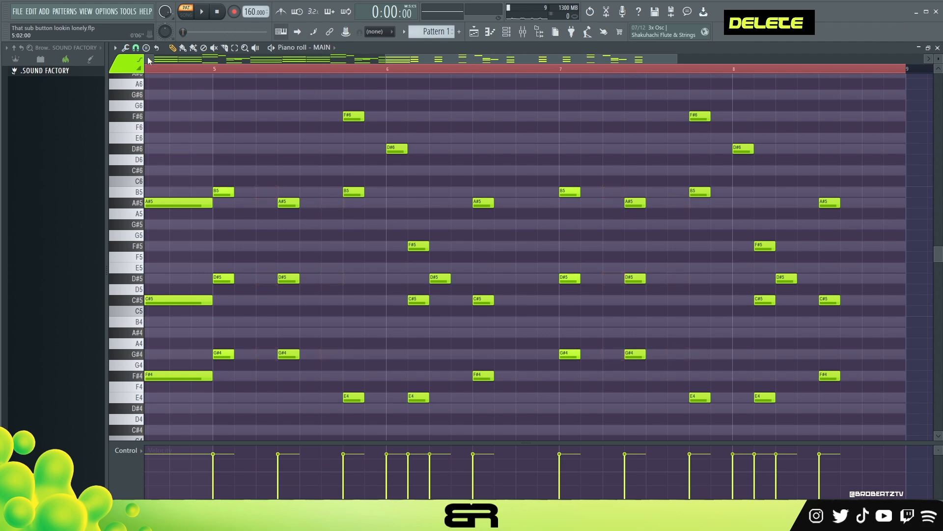
# Change the snap setting, copy the first two chords of bars 5 and 7 three steps after each original, and play back
pyautogui.click(139, 47)
pyautogui.click(140, 160)
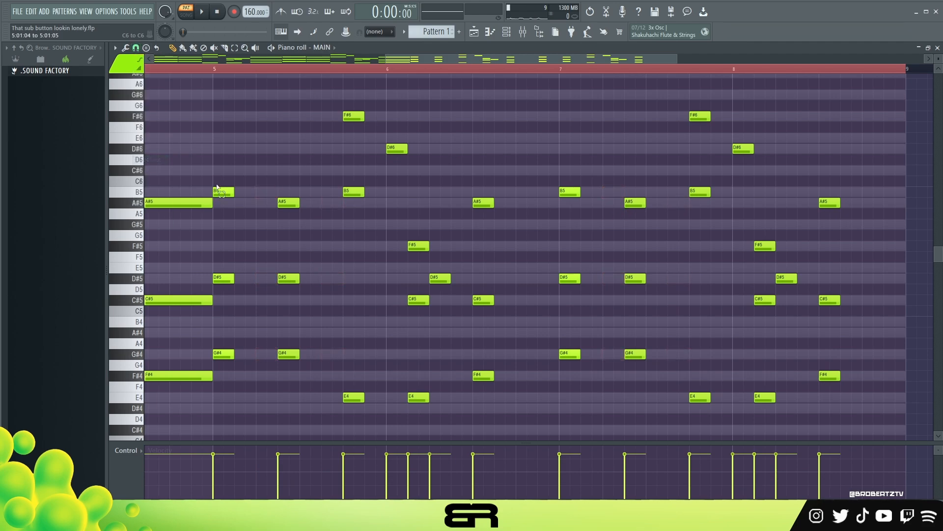
pyautogui.moveTo(212, 178); pyautogui.dragTo(301, 344)
pyautogui.moveTo(559, 170); pyautogui.dragTo(646, 379)
pyautogui.moveTo(326, 363)
pyautogui.mouseDown()
pyautogui.moveTo(215, 348)
pyautogui.moveTo(254, 357)
pyautogui.mouseUp()
pyautogui.scroll(4, 240, 205)
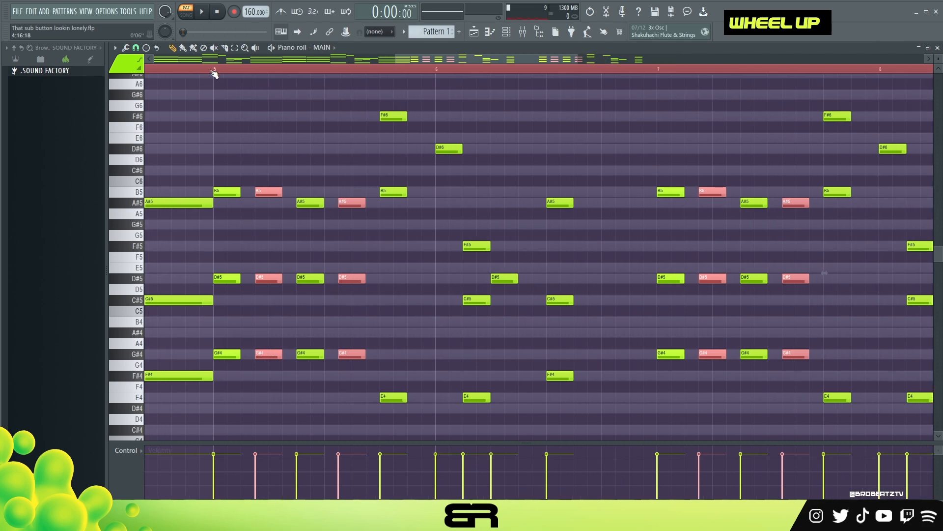
pyautogui.moveTo(329, 195)
pyautogui.mouseDown()
pyautogui.moveTo(302, 202)
pyautogui.moveTo(330, 203)
pyautogui.mouseUp()
pyautogui.rightClick(341, 174)
pyautogui.keyDown('ctrl'); pyautogui.rightClick(344, 144); pyautogui.keyUp('ctrl')
pyautogui.press('space')
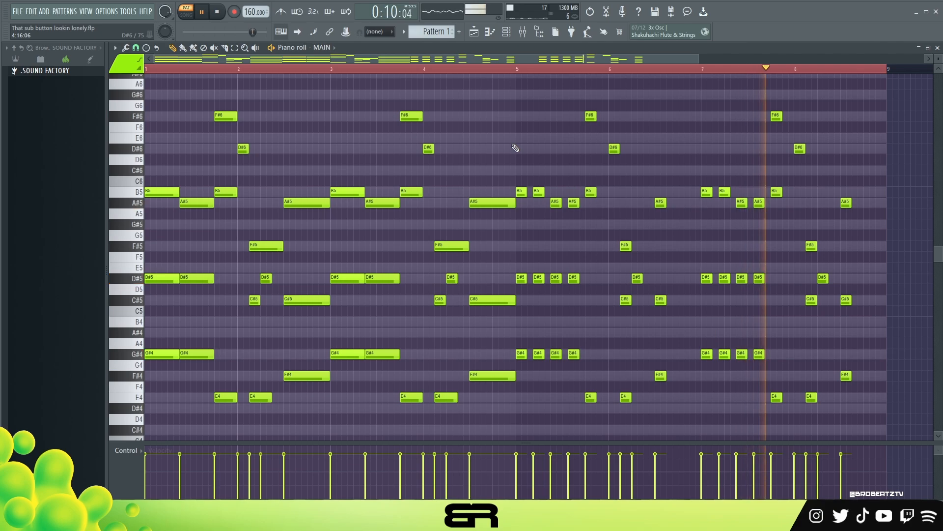
pyautogui.press('space')
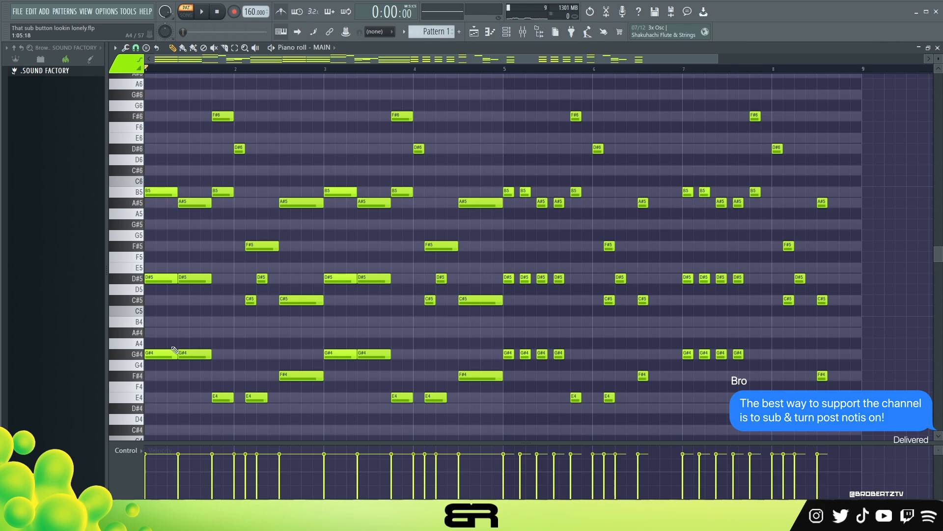
# Copy the G#4, E4 and F#4 root notes from MAIN's first two bars into the (MZRY) 808 (9) channel's piano roll
pyautogui.moveTo(168, 340); pyautogui.dragTo(148, 375)
pyautogui.keyDown('ctrl'); pyautogui.keyDown('shift'); pyautogui.click(215, 396); pyautogui.keyUp('shift'); pyautogui.keyUp('ctrl')
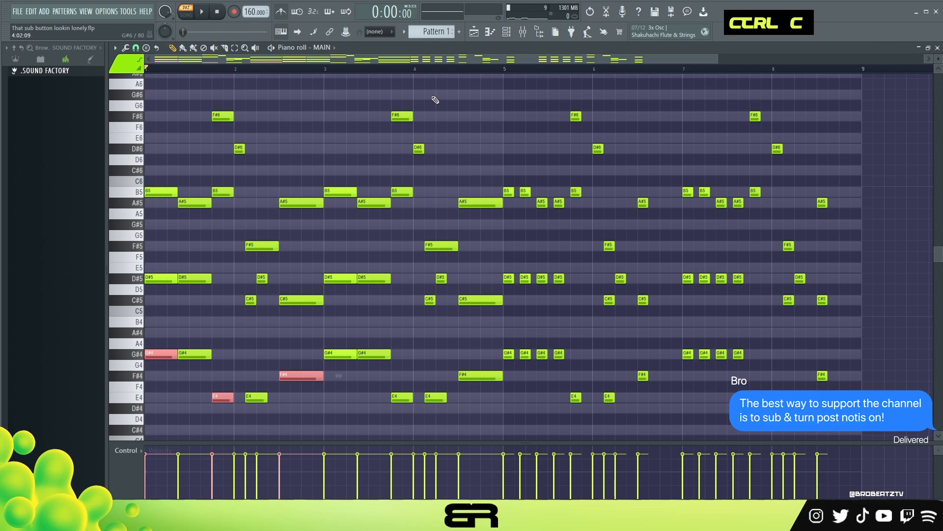
pyautogui.press('F6')
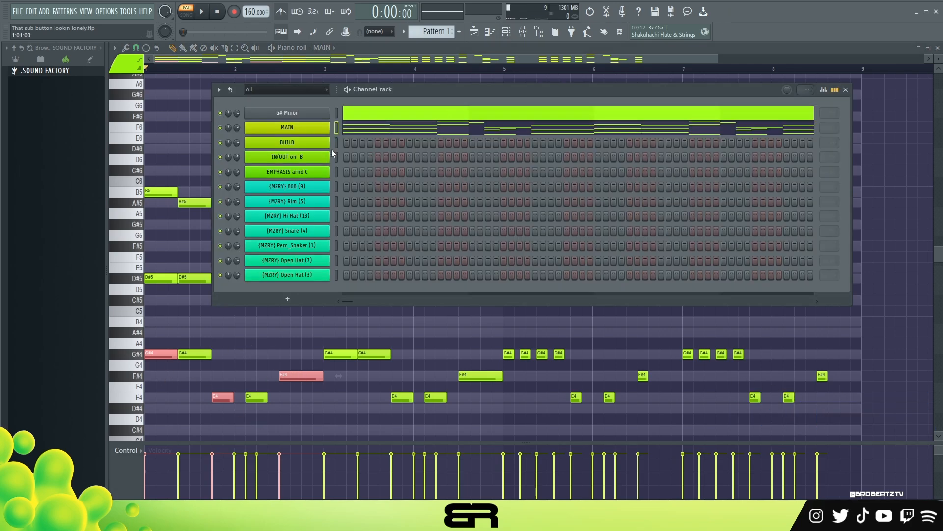
pyautogui.rightClick(297, 190)
pyautogui.click(376, 190)
pyautogui.hotkey('ctrl', 'v')
pyautogui.scroll(-1, 255, 277)
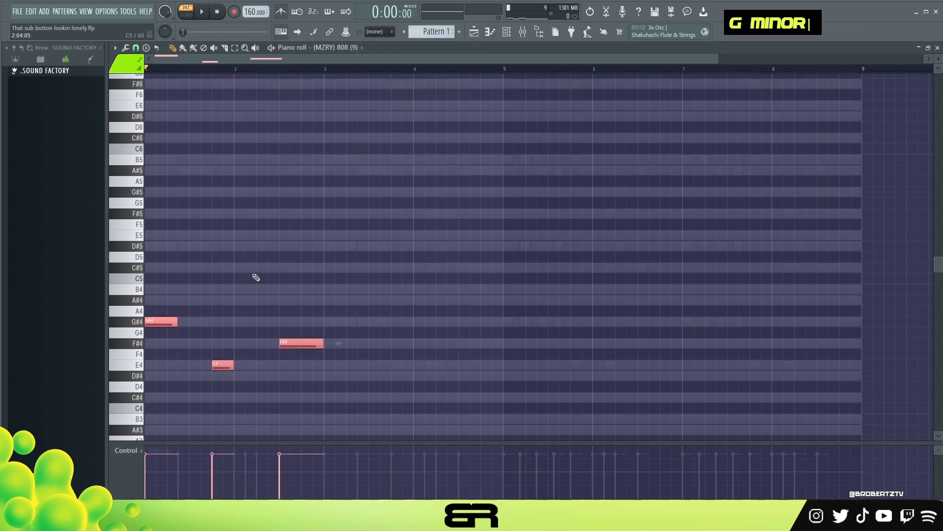
# Discard the three 808 notes' lengths to make them two steps long and raise them one octave
pyautogui.hotkey('shift', 'd')
pyautogui.scroll(1, 206, 72)
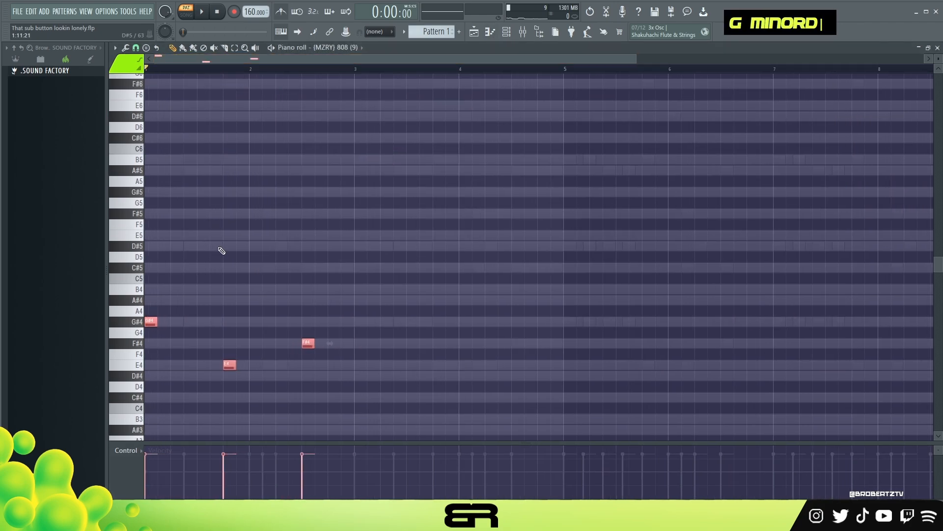
pyautogui.hotkey('ctrl', 'Up')
pyautogui.scroll(2, 287, 273)
# Duplicate the two-bar 808 pattern until it fills all eight bars, clear the time selection, and play back
pyautogui.keyDown('shift'); pyautogui.moveTo(153, 258); pyautogui.dragTo(359, 270); pyautogui.keyUp('shift')
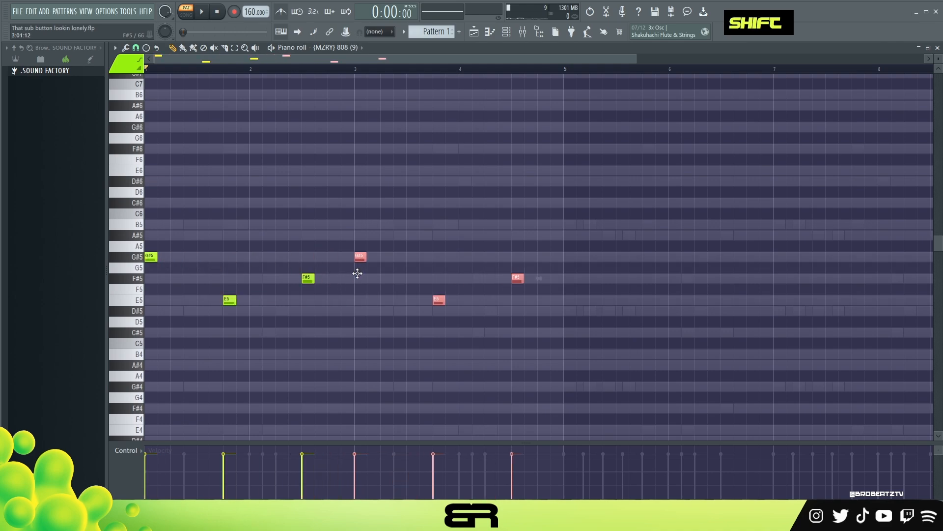
pyautogui.hotkey('ctrl', 'a')
pyautogui.keyDown('shift'); pyautogui.moveTo(153, 257); pyautogui.dragTo(572, 257); pyautogui.keyUp('shift')
pyautogui.rightClick(527, 233)
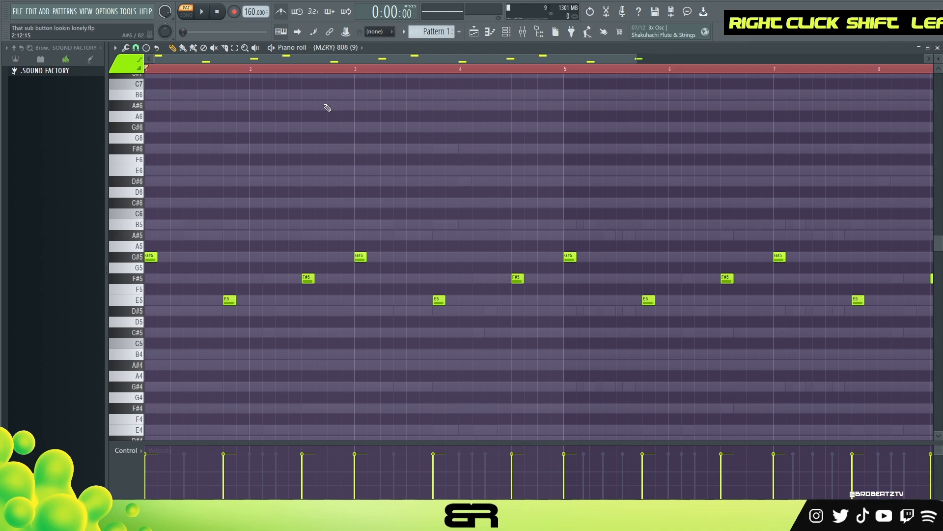
pyautogui.doubleClick(301, 70)
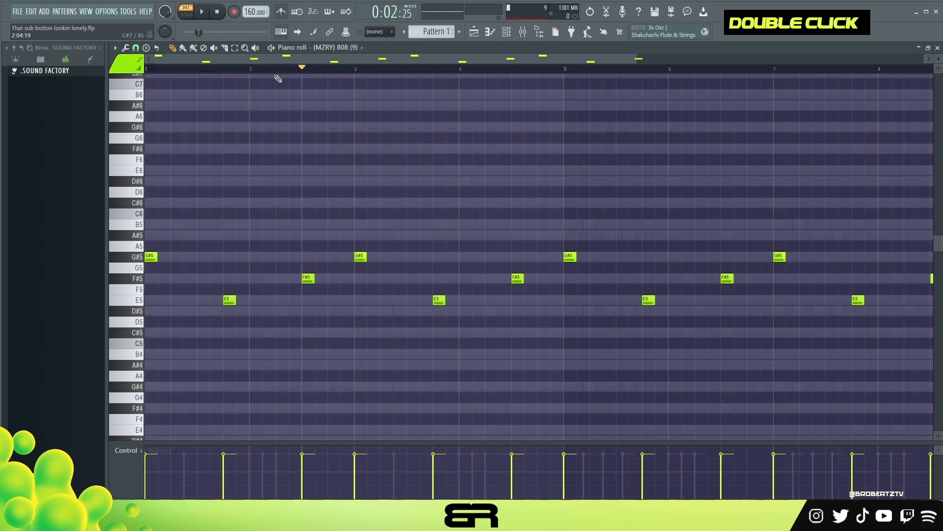
pyautogui.press('space')
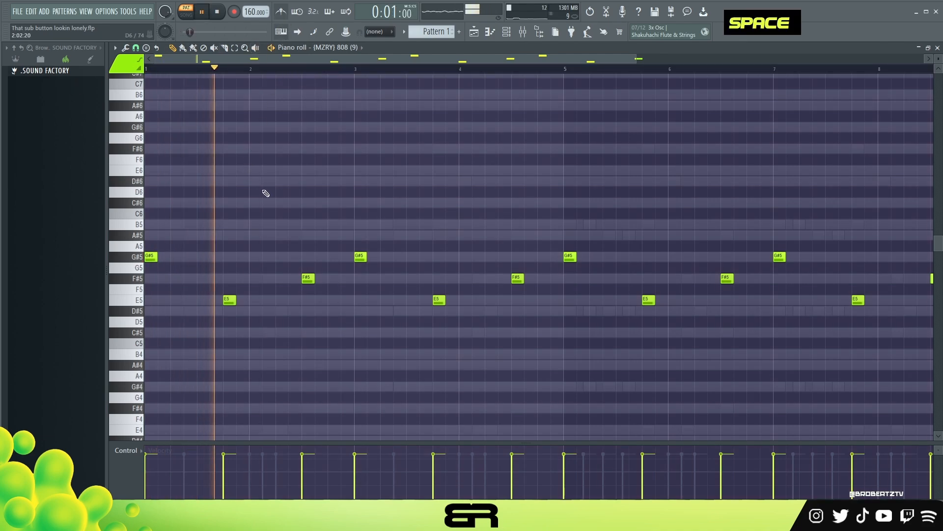
pyautogui.press('space')
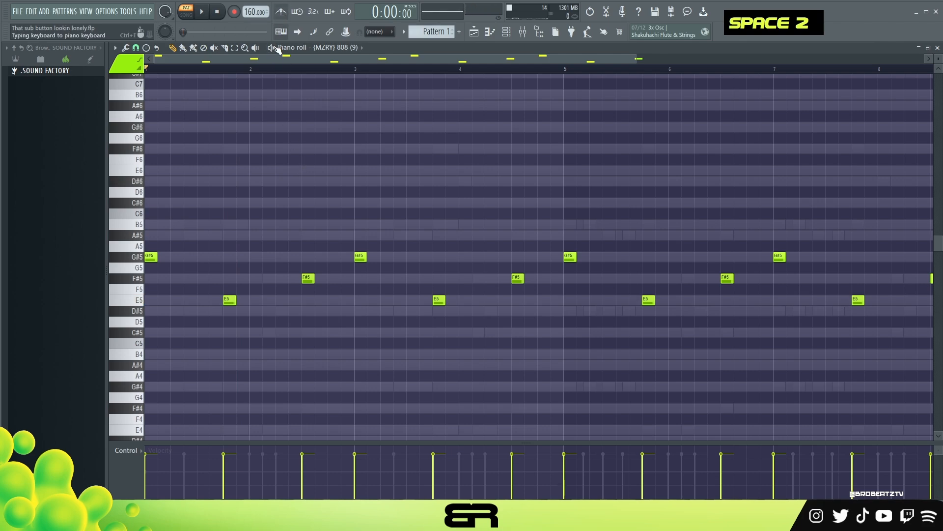
# Copy the 808 G#5 in bar 3 to 3:07 and its E5 to 4:05, and move the F#5 in bar 4 to 4:11
pyautogui.rightClick(229, 242)
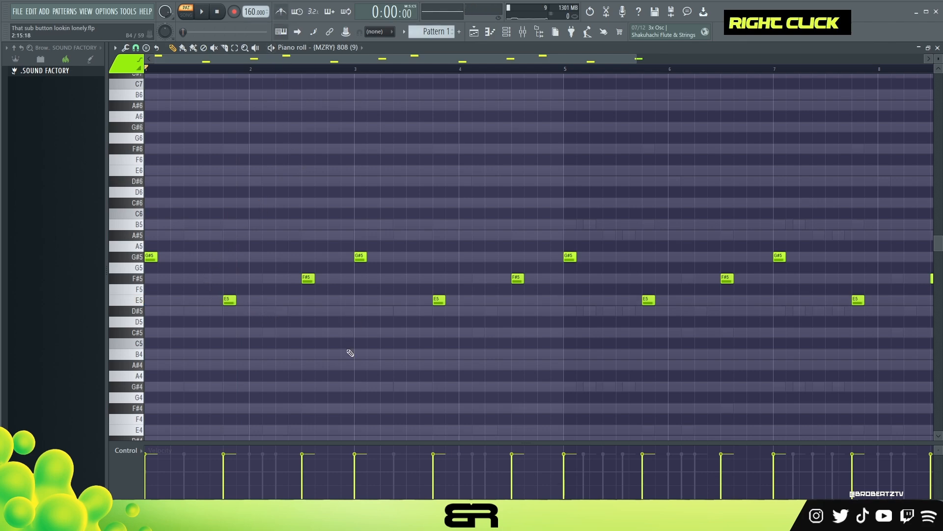
pyautogui.keyDown('ctrl'); pyautogui.click(361, 257); pyautogui.keyUp('ctrl')
pyautogui.keyDown('shift'); pyautogui.moveTo(364, 257); pyautogui.dragTo(392, 261); pyautogui.keyUp('shift')
pyautogui.keyDown('ctrl'); pyautogui.click(440, 300); pyautogui.keyUp('ctrl')
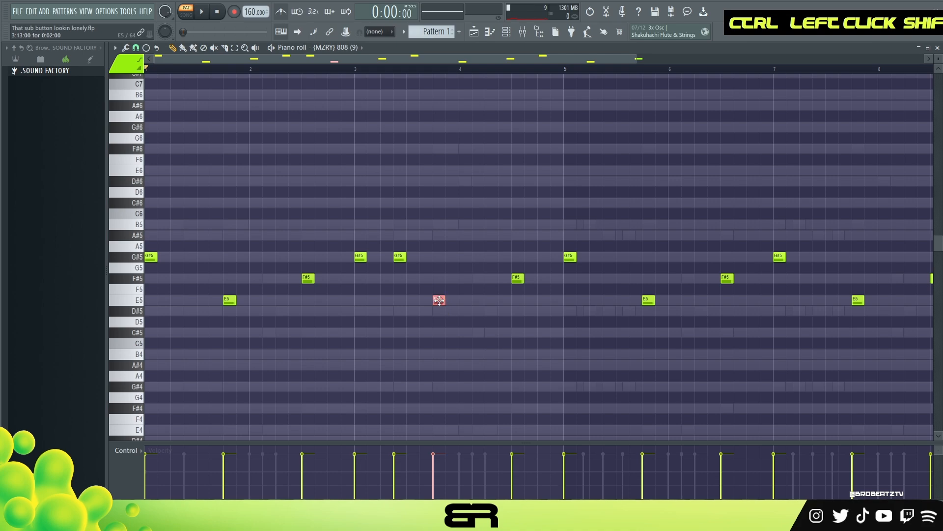
pyautogui.moveTo(440, 300); pyautogui.dragTo(492, 300)
pyautogui.click(528, 279)
pyautogui.rightClick(494, 161)
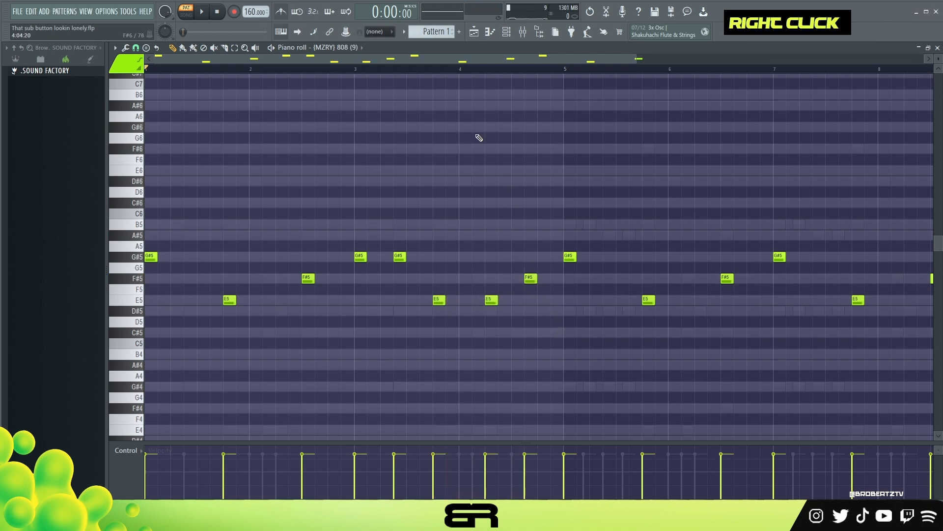
# Copy the 808 G#5 notes of bars 5 and 7 six steps ahead, lower all four to G#4, and play back
pyautogui.moveTo(447, 63); pyautogui.dragTo(579, 80)
pyautogui.moveTo(594, 271); pyautogui.dragTo(385, 256)
pyautogui.moveTo(652, 245); pyautogui.dragTo(342, 255)
pyautogui.hotkey('ctrl', 'Down')
pyautogui.rightClick(522, 198)
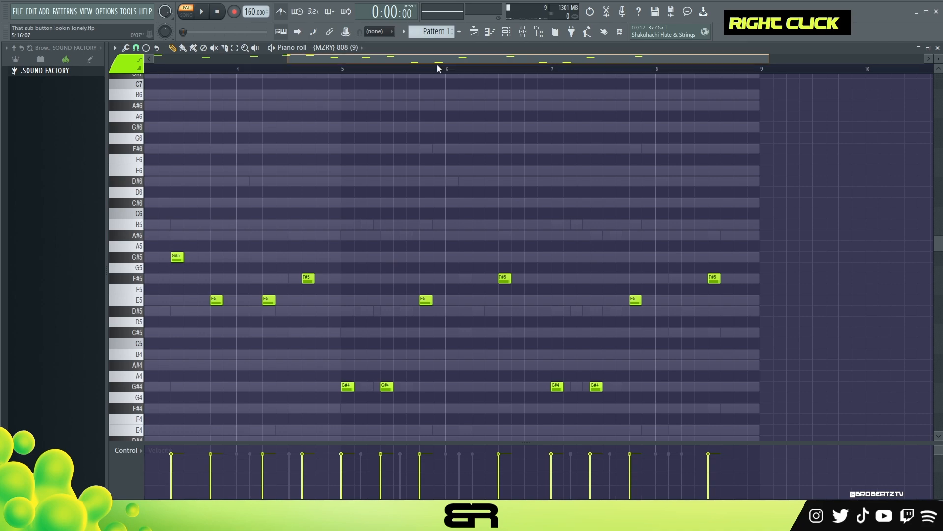
pyautogui.moveTo(436, 67); pyautogui.dragTo(184, 81)
pyautogui.scroll(-1, 269, 70)
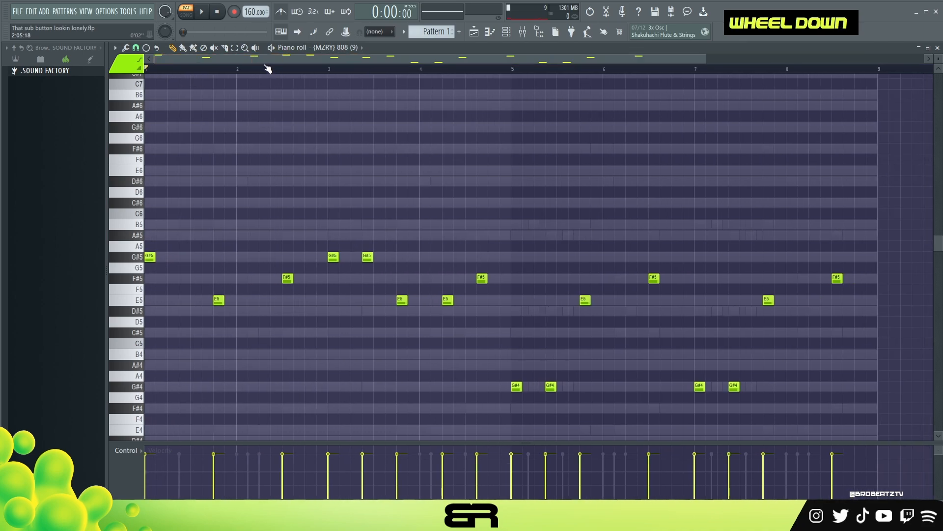
pyautogui.press('space')
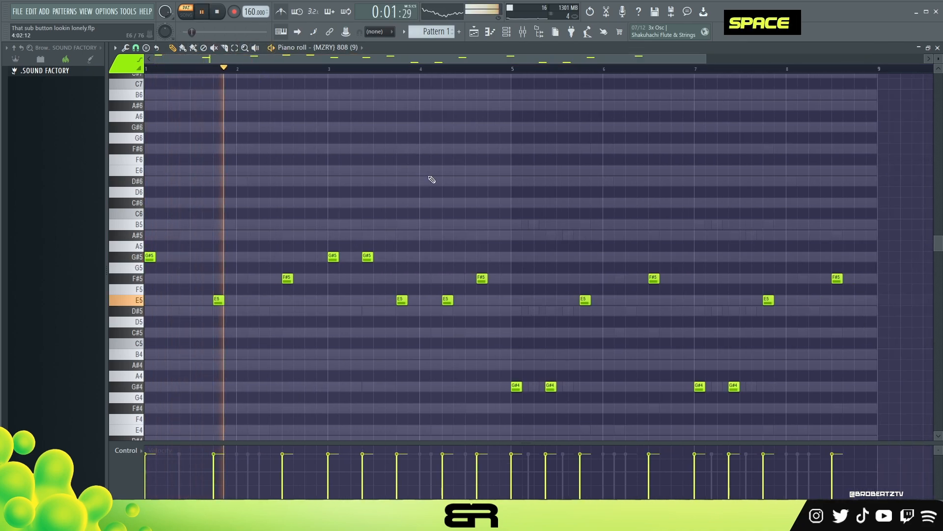
pyautogui.rightClick(299, 256)
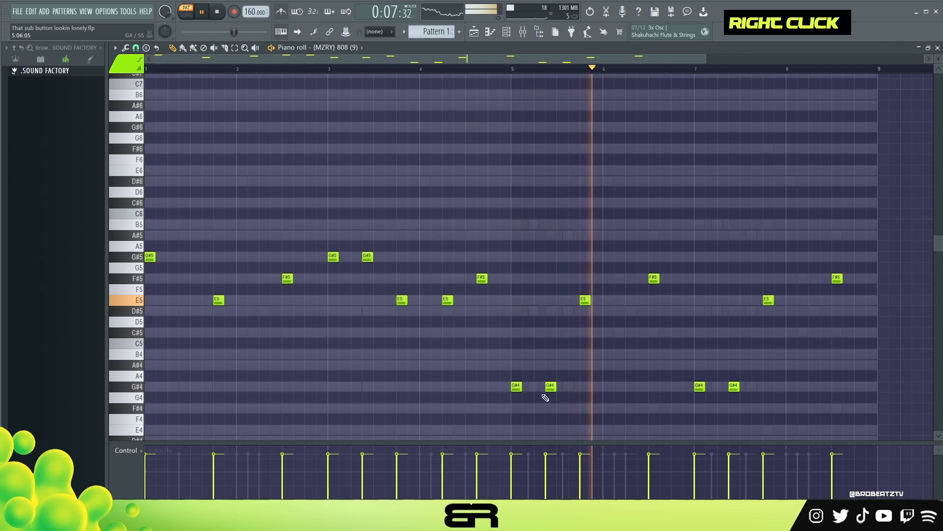
# Raise the velocity of all 808 notes to the maximum, stop playback, and clear the time selection
pyautogui.hotkey('ctrl', 'a')
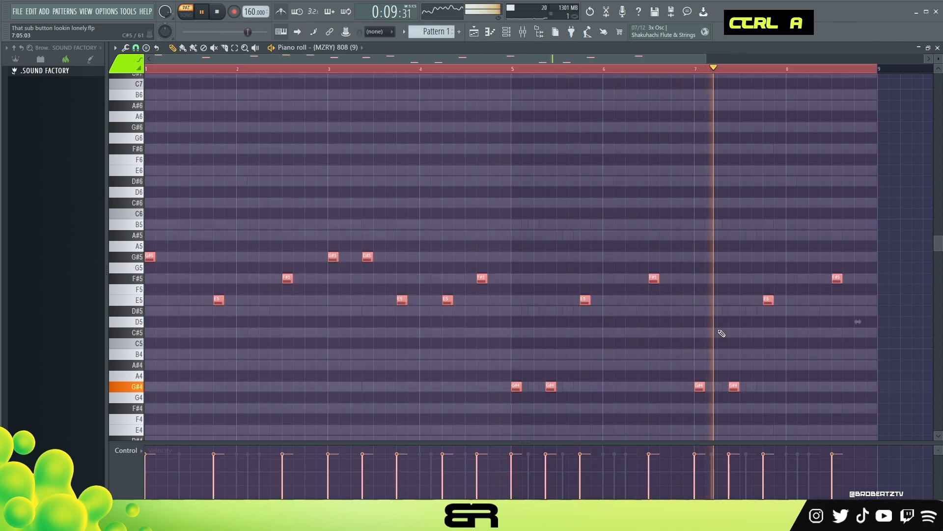
pyautogui.keyDown('alt'); pyautogui.scroll(8, 723, 327); pyautogui.keyUp('alt')
pyautogui.rightClick(715, 324)
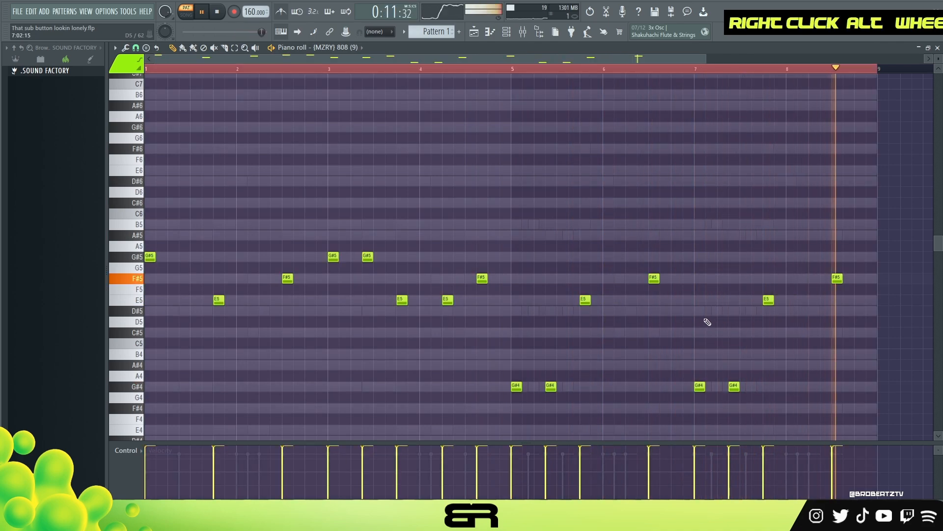
pyautogui.press('space')
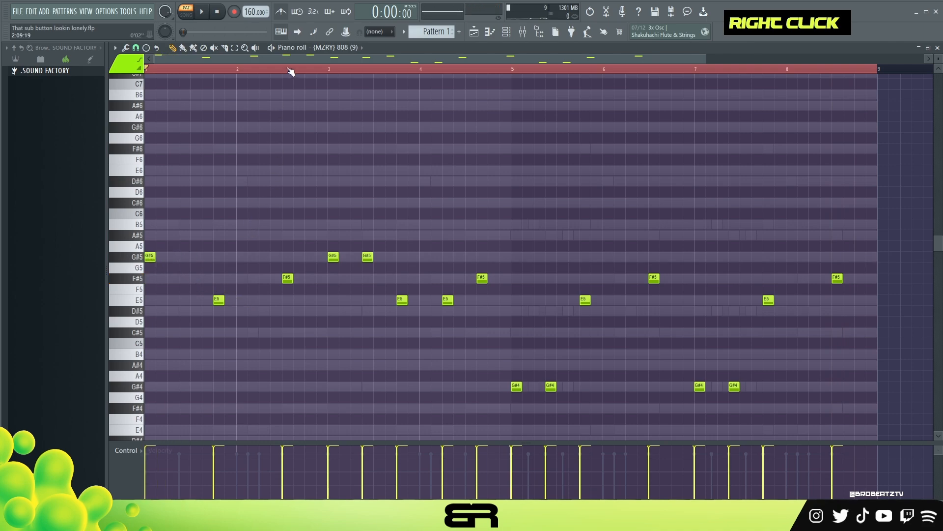
pyautogui.click(213, 68)
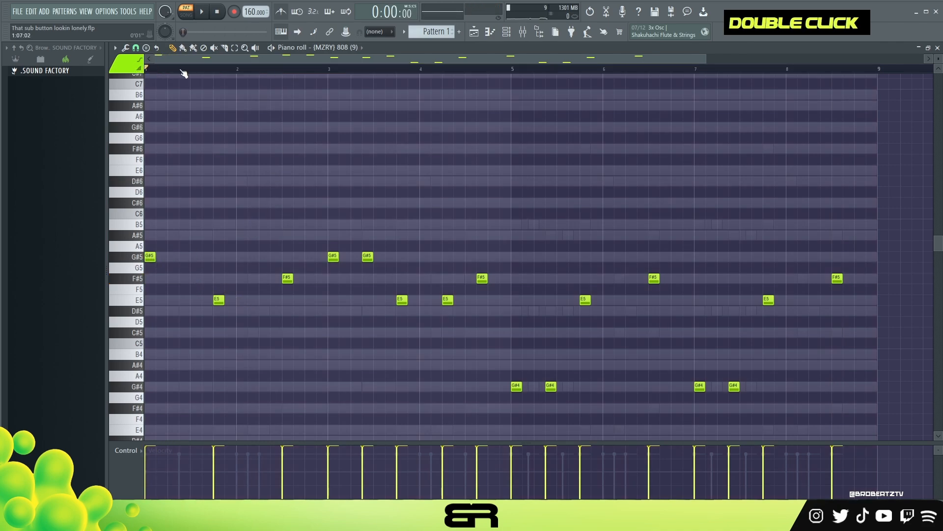
pyautogui.scroll(-1, 183, 73)
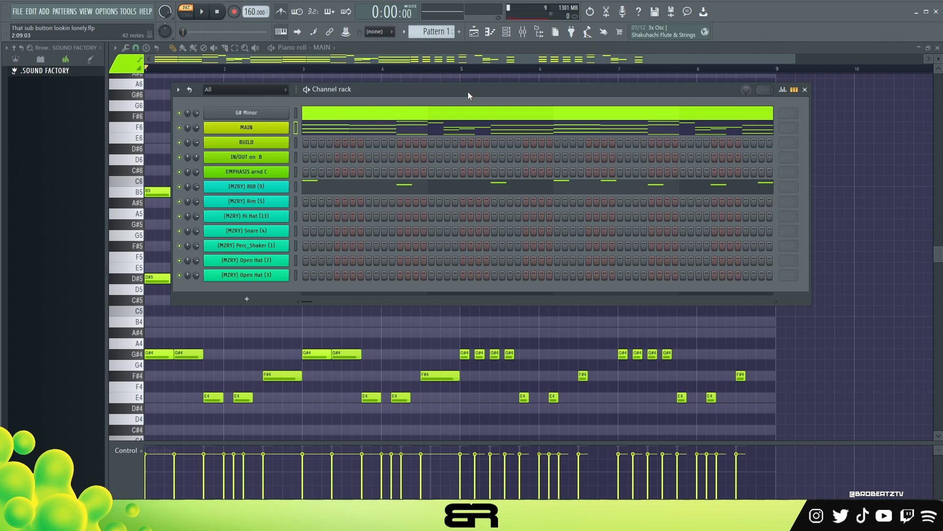
# Copy the MAIN notes of bars 5 to 8 into the BUILD channel and shift them to start at bar 1
pyautogui.keyDown('ctrl'); pyautogui.click(250, 143); pyautogui.keyUp('ctrl')
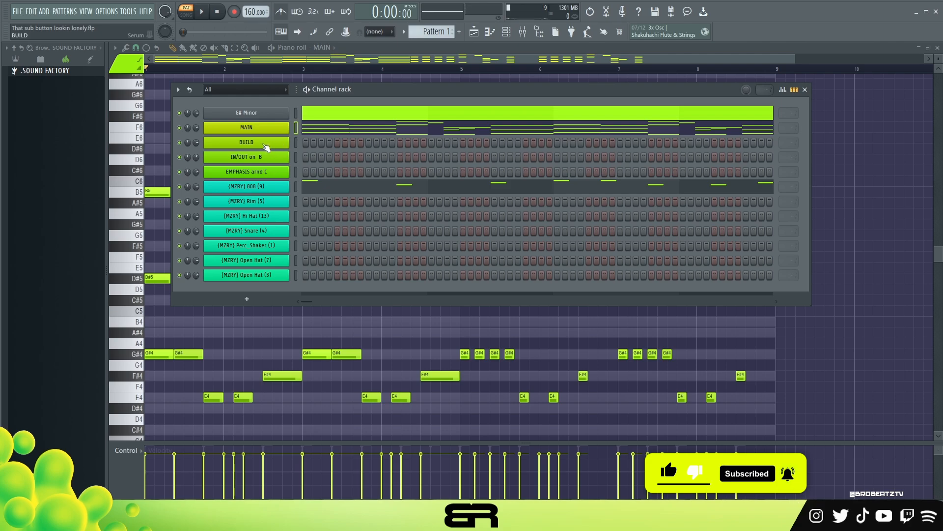
pyautogui.doubleClick(337, 132)
pyautogui.moveTo(791, 101); pyautogui.dragTo(469, 402)
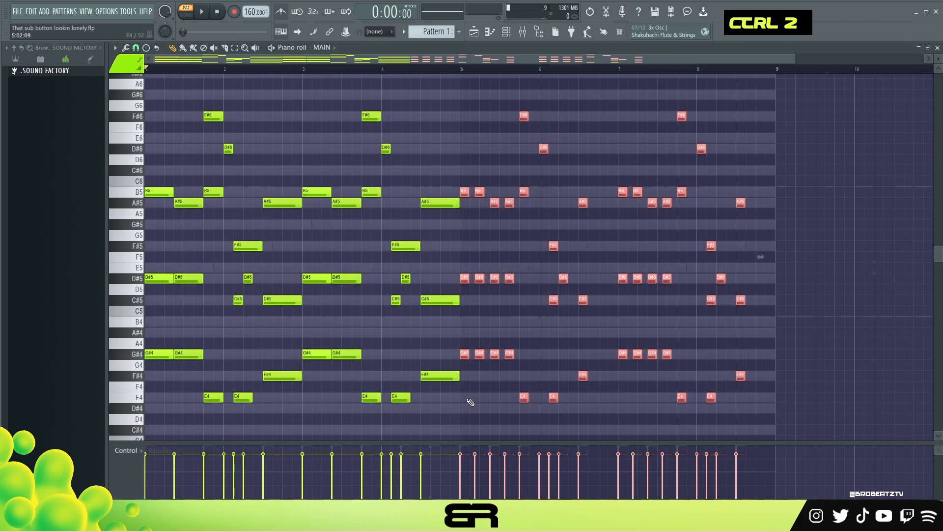
pyautogui.click(508, 34)
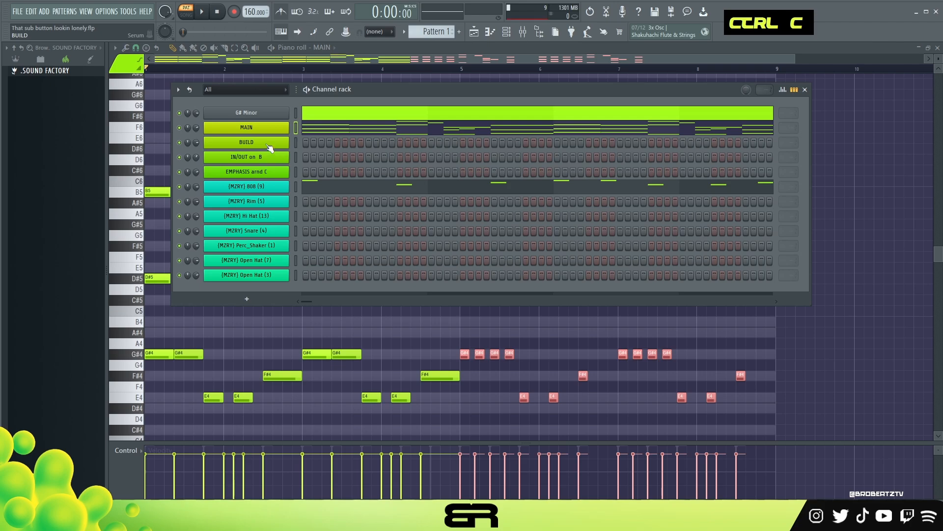
pyautogui.rightClick(270, 148)
pyautogui.click(311, 147)
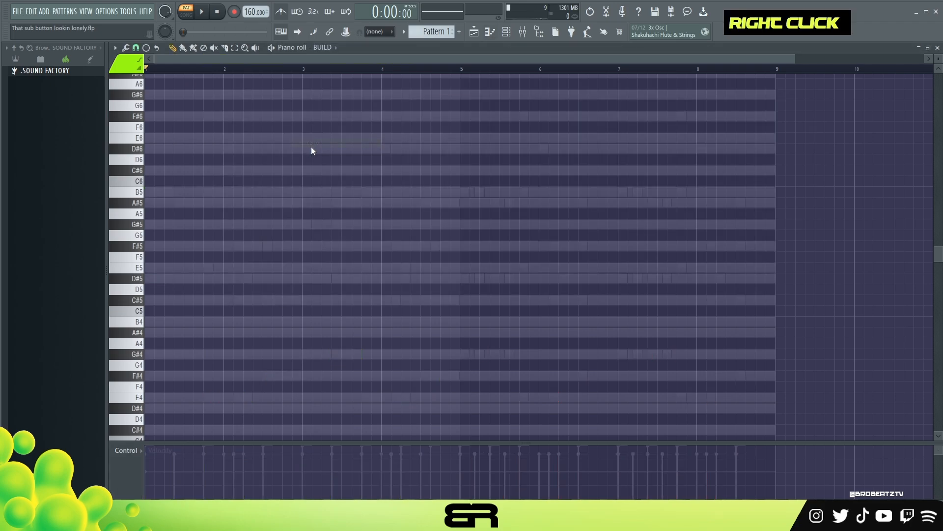
pyautogui.hotkey('ctrl', 'v')
pyautogui.scroll(3, 249, 74)
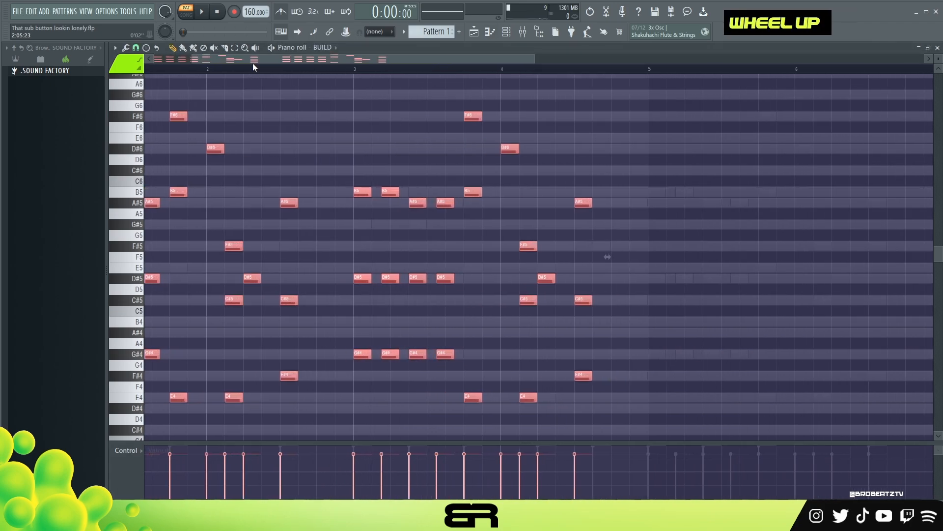
pyautogui.rightClick(205, 256)
pyautogui.press('ctrl')
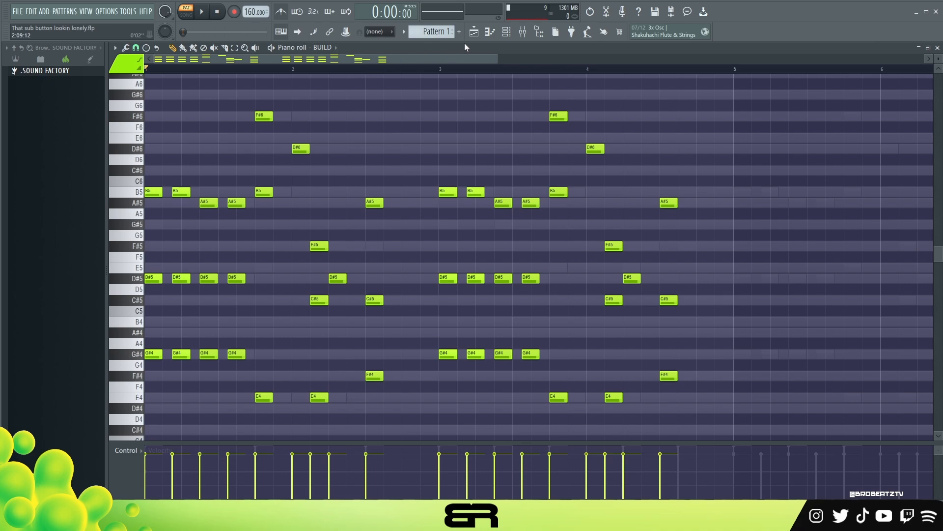
# Copy the E5 and F#5 of the first two 808 bars and paste them into the BUILD piano roll as guide notes
pyautogui.click(514, 37)
pyautogui.click(335, 188)
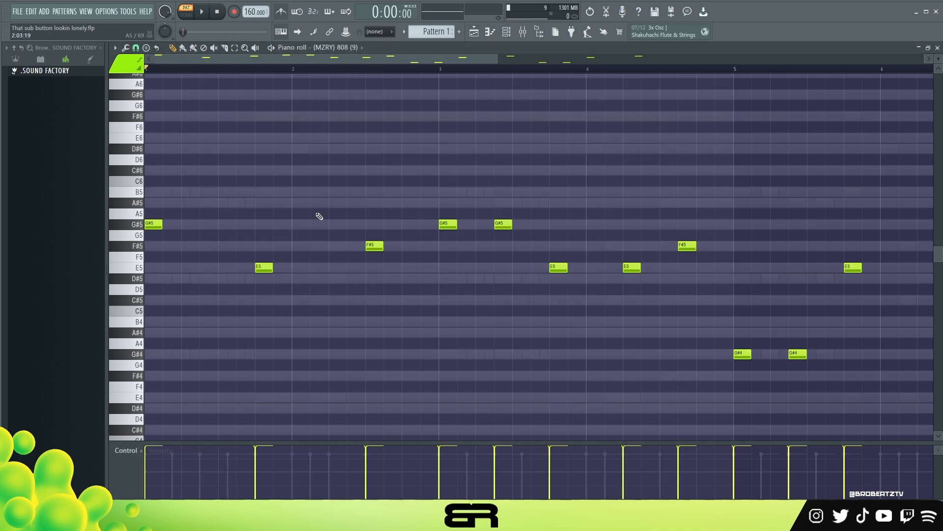
pyautogui.moveTo(245, 250); pyautogui.dragTo(346, 282)
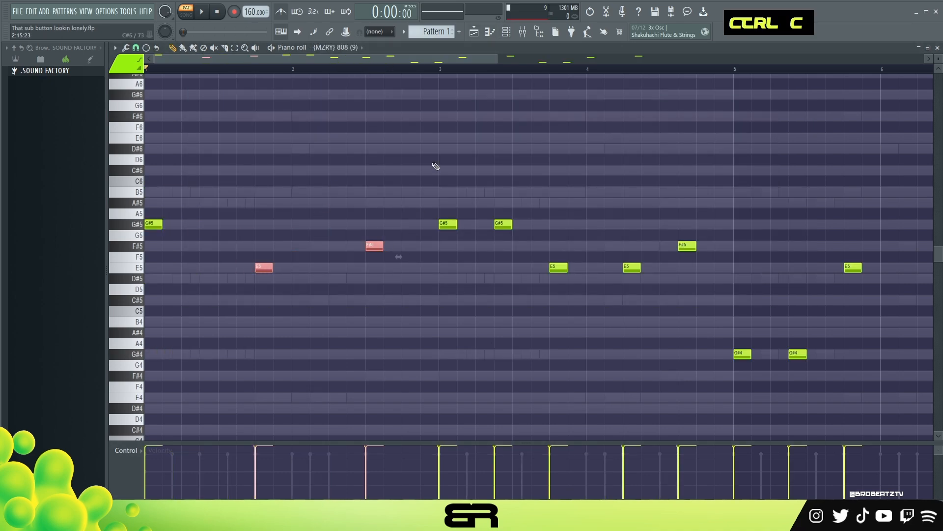
pyautogui.click(502, 37)
pyautogui.click(354, 144)
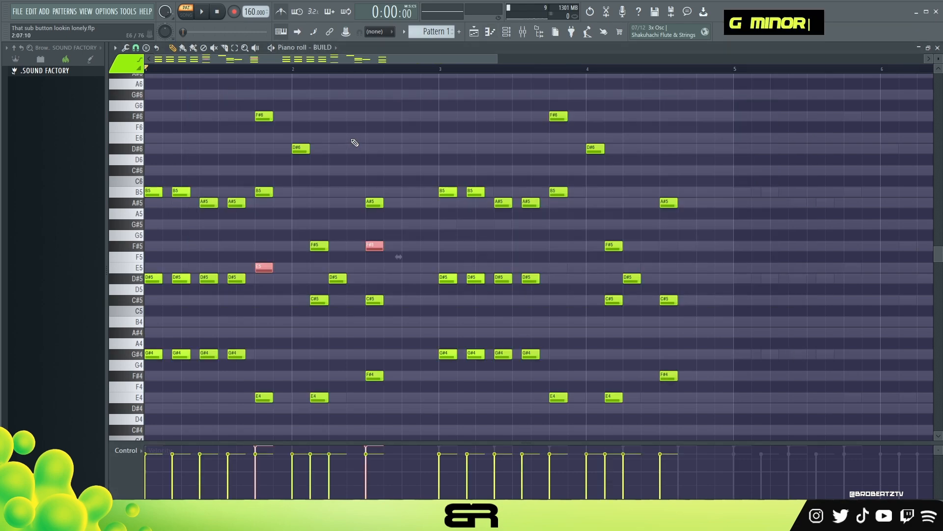
# Recolour the two pasted 808 guide notes in BUILD cyan
pyautogui.click(136, 71)
pyautogui.click(144, 108)
pyautogui.hotkey('alt', 'c')
pyautogui.keyDown('alt'); pyautogui.scroll(-8, 328, 217); pyautogui.keyUp('alt')
pyautogui.keyDown('alt'); pyautogui.scroll(1, 328, 217); pyautogui.keyUp('alt')
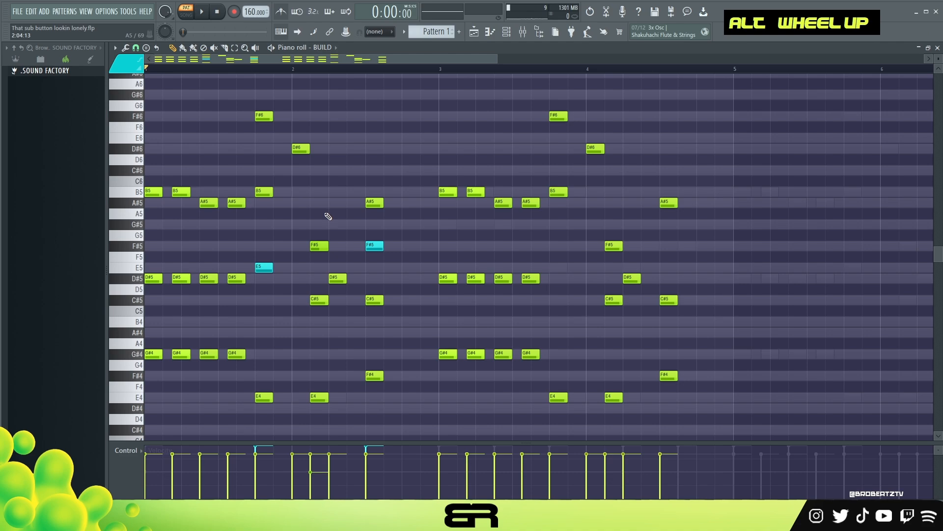
# Lower the velocity of the cyan E5 and F#5 guide notes to the minimum and deselect them
pyautogui.keyDown('ctrl'); pyautogui.click(371, 244); pyautogui.keyUp('ctrl')
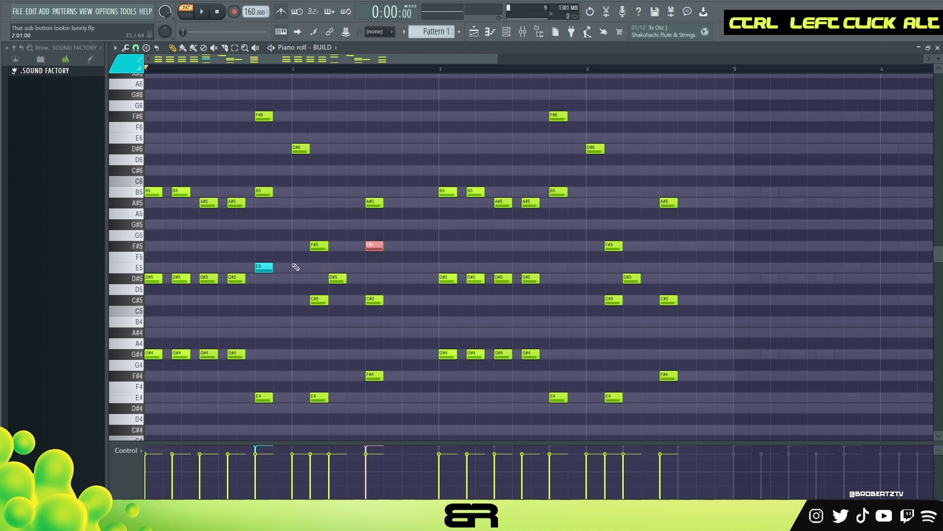
pyautogui.keyDown('ctrl'); pyautogui.keyDown('shift'); pyautogui.click(266, 267); pyautogui.keyUp('shift'); pyautogui.keyUp('ctrl')
pyautogui.hotkey('alt', '2')
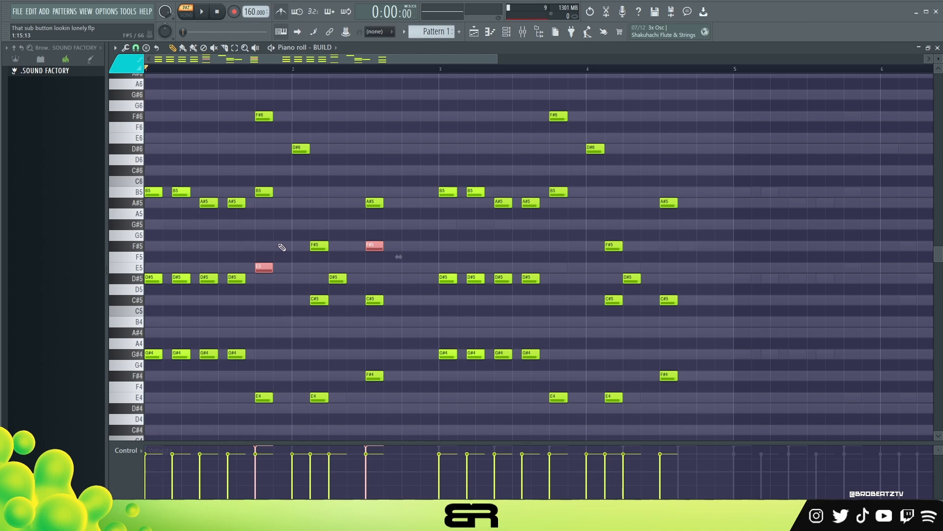
pyautogui.keyDown('alt'); pyautogui.scroll(-10, 290, 245); pyautogui.keyUp('alt')
pyautogui.rightClick(299, 246)
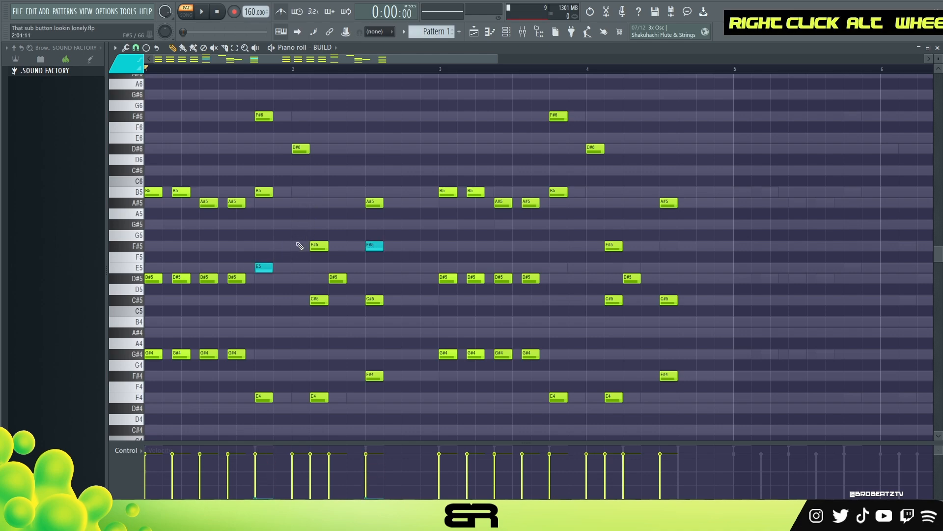
# Delete the D#5 and G#4 notes under the first four top notes of BUILD bar 1
pyautogui.press('ctrl')
pyautogui.moveTo(249, 265); pyautogui.dragTo(152, 400)
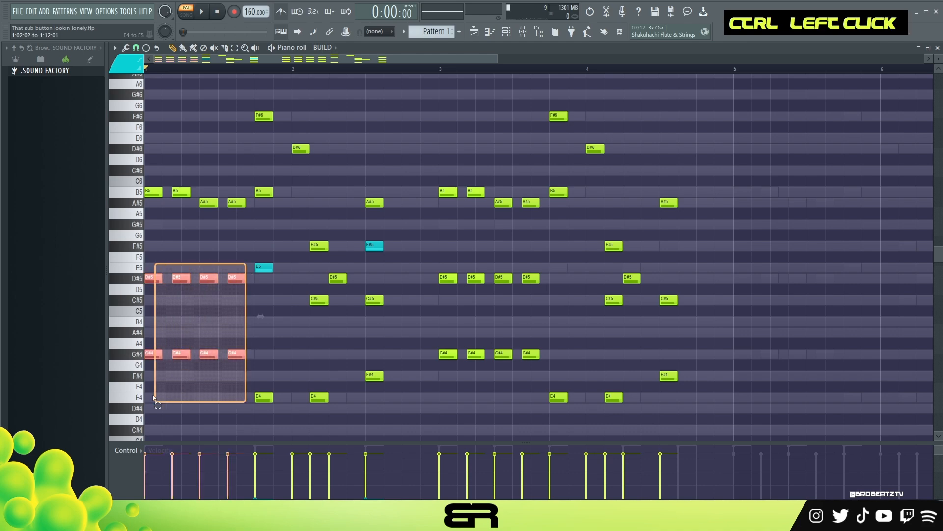
pyautogui.rightClick(185, 281)
pyautogui.press('Delete')
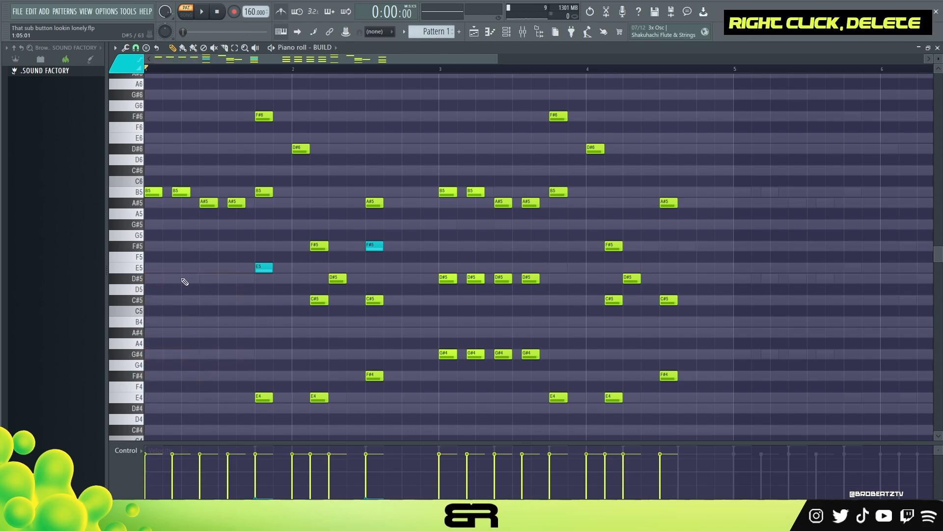
# Set the piano roll snap to 1/4 beat and shorten the second A#5 in bar 1 to one step
pyautogui.keyDown('ctrl'); pyautogui.click(241, 204); pyautogui.keyUp('ctrl')
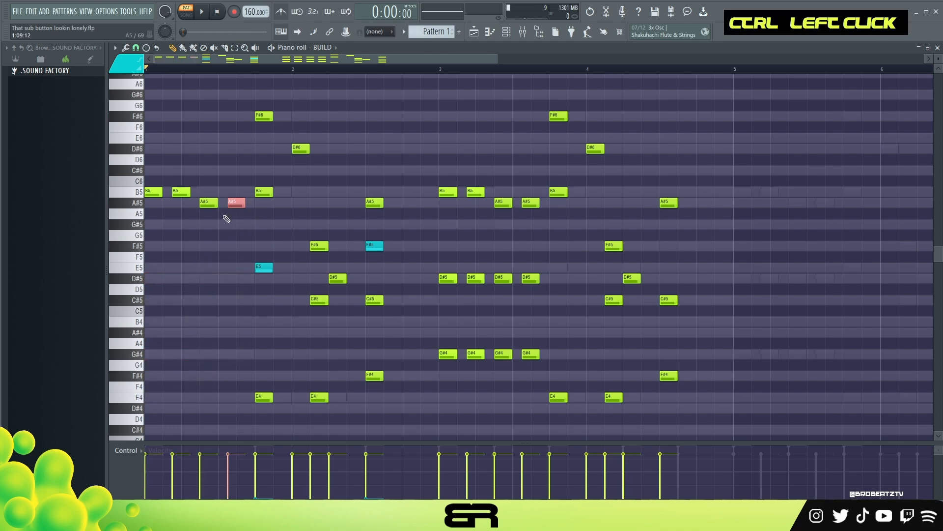
pyautogui.rightClick(221, 242)
pyautogui.click(136, 48)
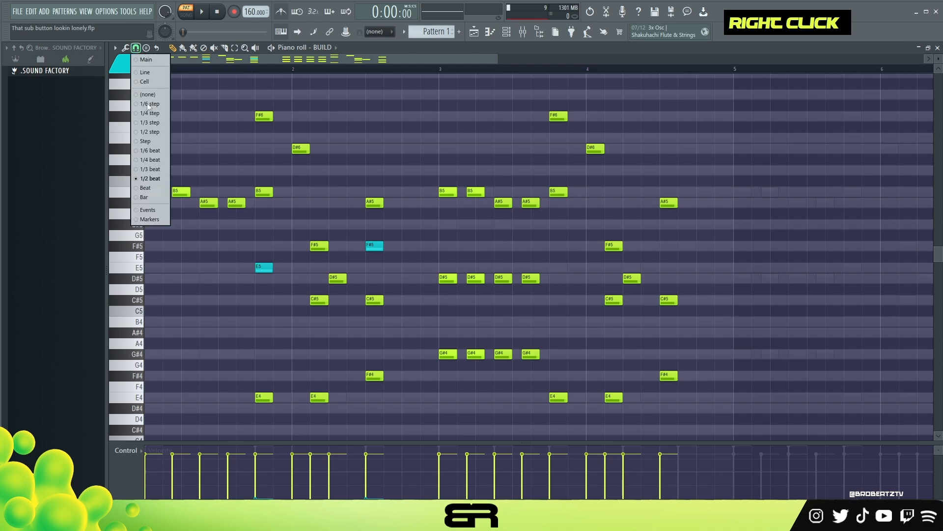
pyautogui.click(150, 160)
pyautogui.scroll(3, 210, 59)
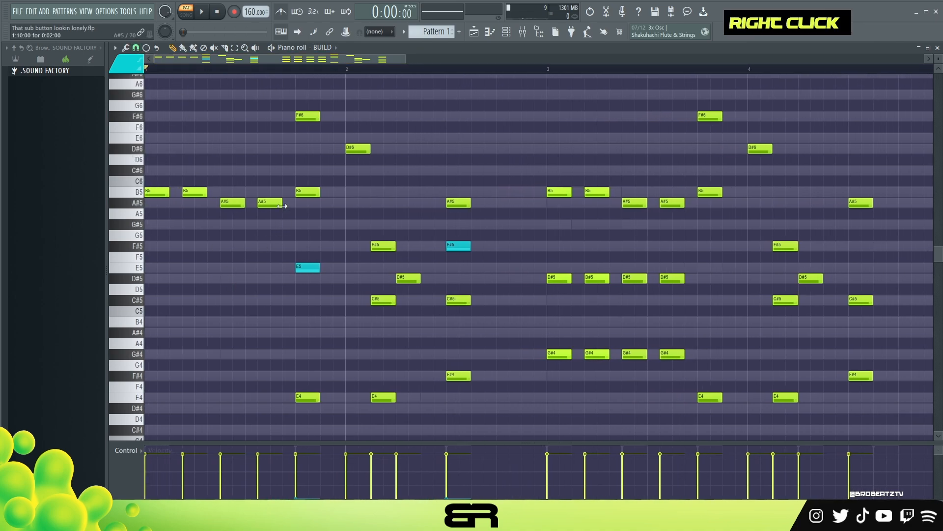
pyautogui.moveTo(280, 203); pyautogui.dragTo(211, 208)
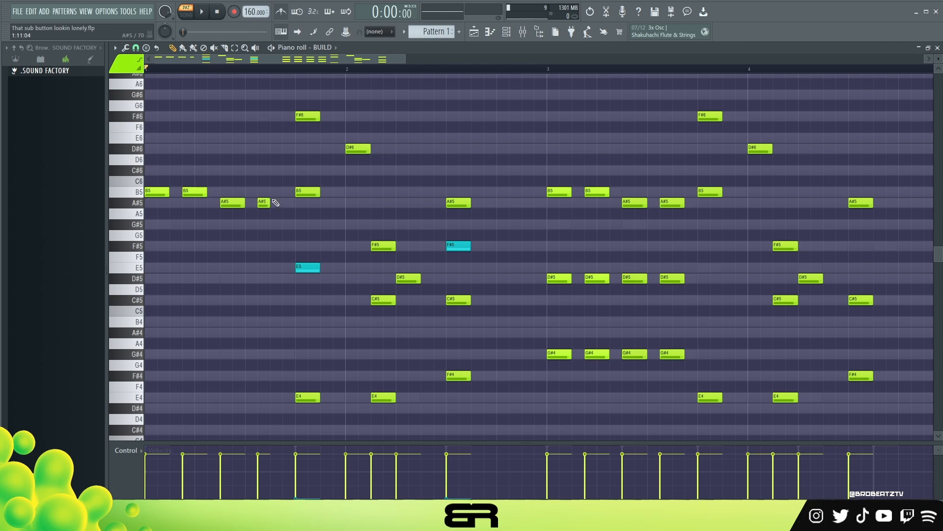
# Form a descending run of one-step notes in bar 1, A#5 at step 7, G#5 at step 9, F#5 at step 11, and play back
pyautogui.moveTo(263, 202); pyautogui.dragTo(222, 204)
pyautogui.click(273, 246)
pyautogui.press('space')
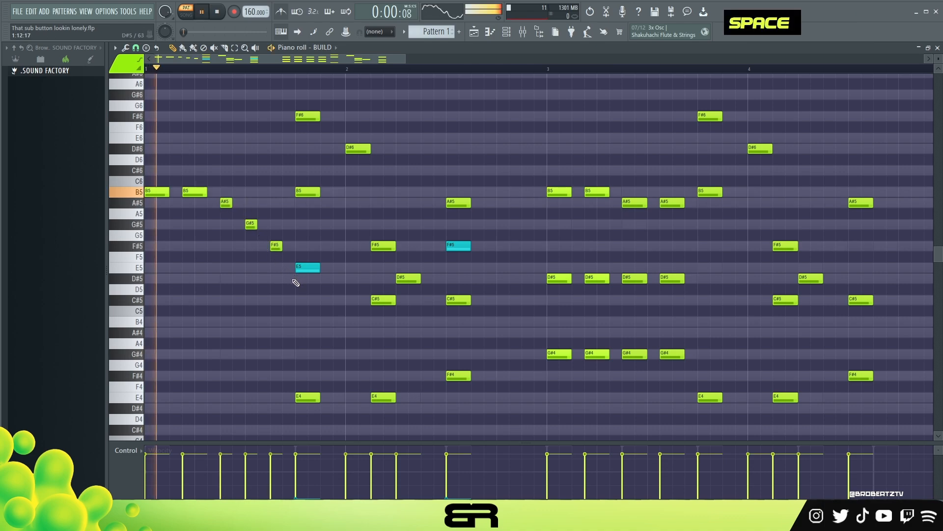
# Replace the cyan E5 guide note at step 13 of bar 1 with a one-step D#5, replay the melody, and stop
pyautogui.rightClick(305, 298)
pyautogui.press('space')
pyautogui.press('space')
pyautogui.rightClick(304, 268)
pyautogui.click(298, 277)
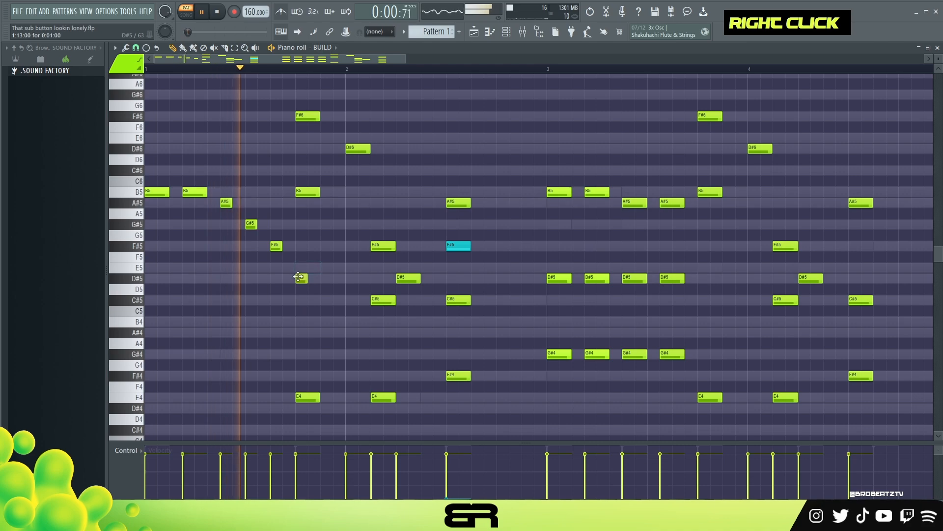
pyautogui.press('space')
pyautogui.press('space')
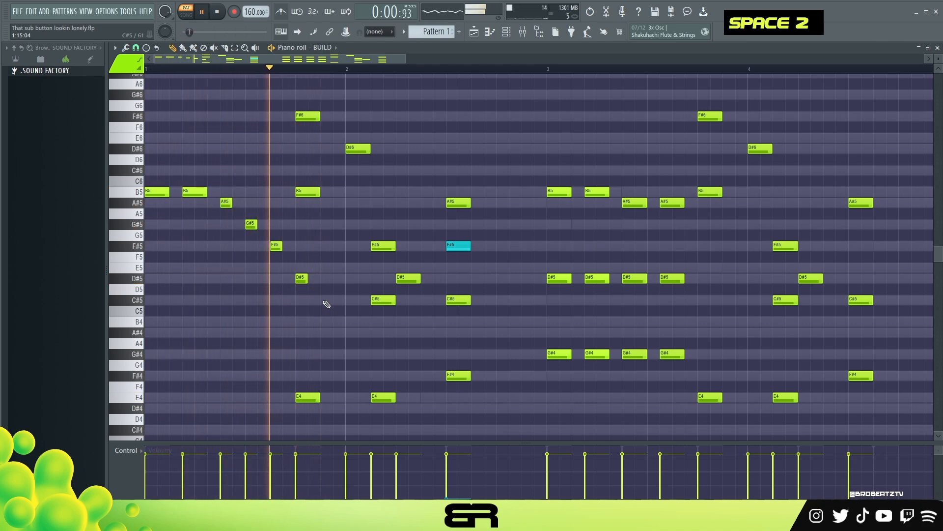
pyautogui.press('space')
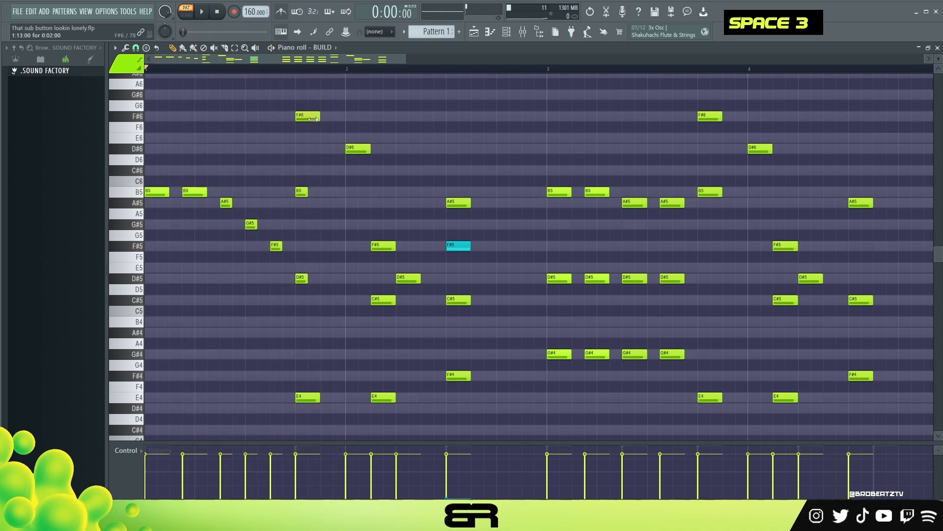
# Shorten the first two B5 notes and the remaining notes stacked at step 13 of bar 1 to one step
pyautogui.moveTo(216, 191); pyautogui.dragTo(149, 202)
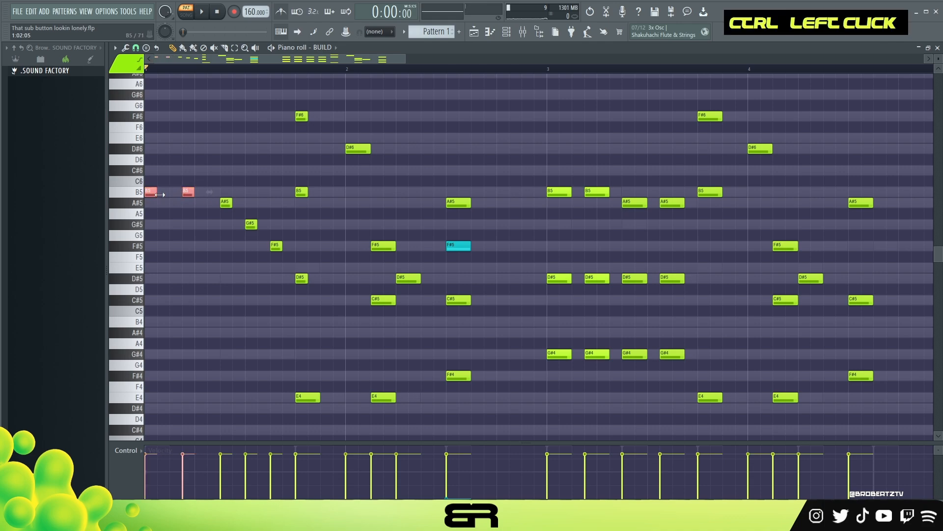
pyautogui.rightClick(243, 298)
pyautogui.moveTo(318, 400); pyautogui.dragTo(308, 399)
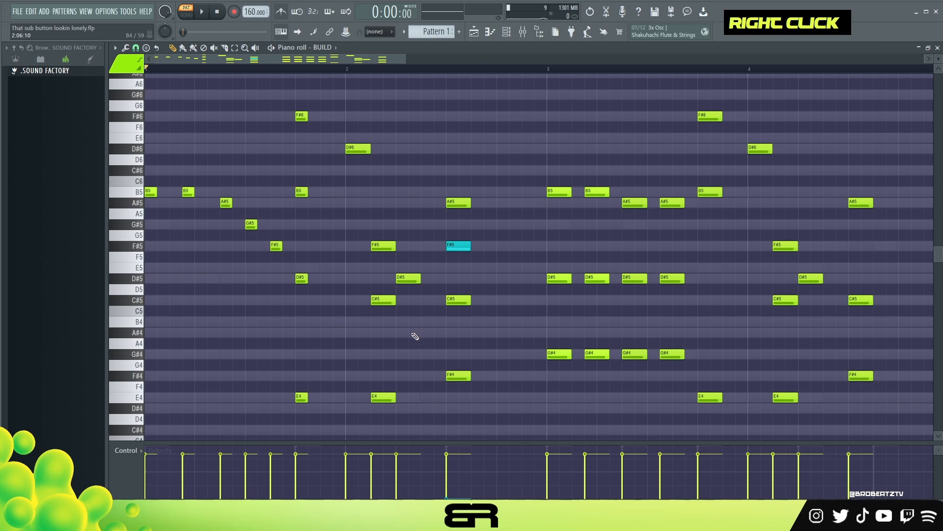
# Shorten the D#6 opening bar 2 to one step, and add a D#6 at step 4 and a B5 at step 7
pyautogui.keyDown('ctrl'); pyautogui.moveTo(303, 274); pyautogui.dragTo(296, 292); pyautogui.keyUp('ctrl')
pyautogui.keyDown('ctrl'); pyautogui.rightClick(298, 293); pyautogui.keyUp('ctrl')
pyautogui.keyDown('ctrl'); pyautogui.moveTo(295, 213); pyautogui.dragTo(347, 371); pyautogui.keyUp('ctrl')
pyautogui.keyDown('ctrl'); pyautogui.rightClick(346, 366); pyautogui.keyUp('ctrl')
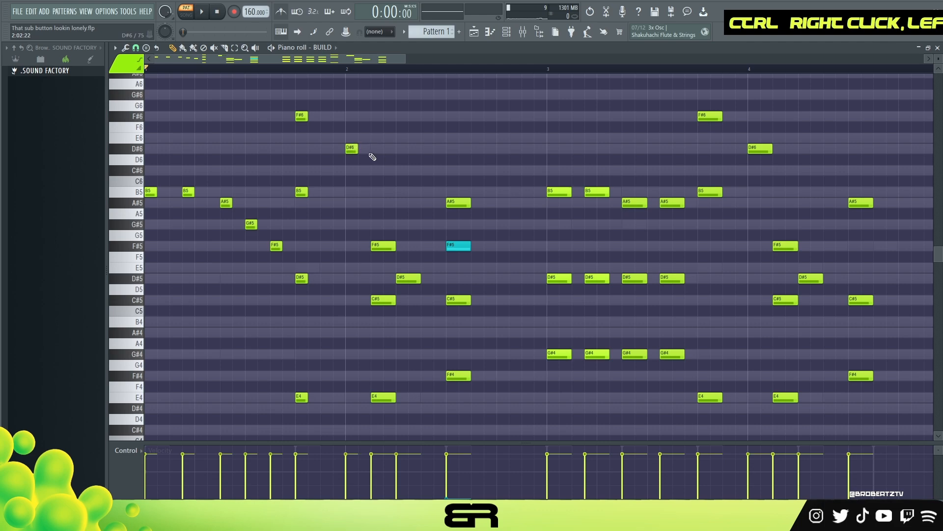
pyautogui.keyDown('ctrl'); pyautogui.moveTo(340, 195); pyautogui.dragTo(426, 200); pyautogui.keyUp('ctrl')
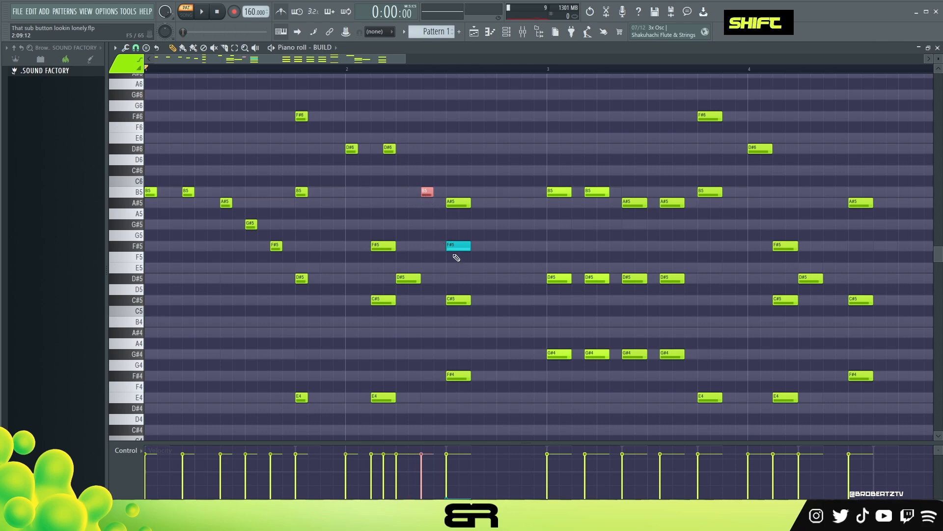
# Delete the F#5, D#5, C#5 and E4 chord notes between steps 3 and 6 of bar 2
pyautogui.rightClick(385, 245)
pyautogui.rightClick(401, 281)
pyautogui.rightClick(377, 398)
pyautogui.rightClick(381, 299)
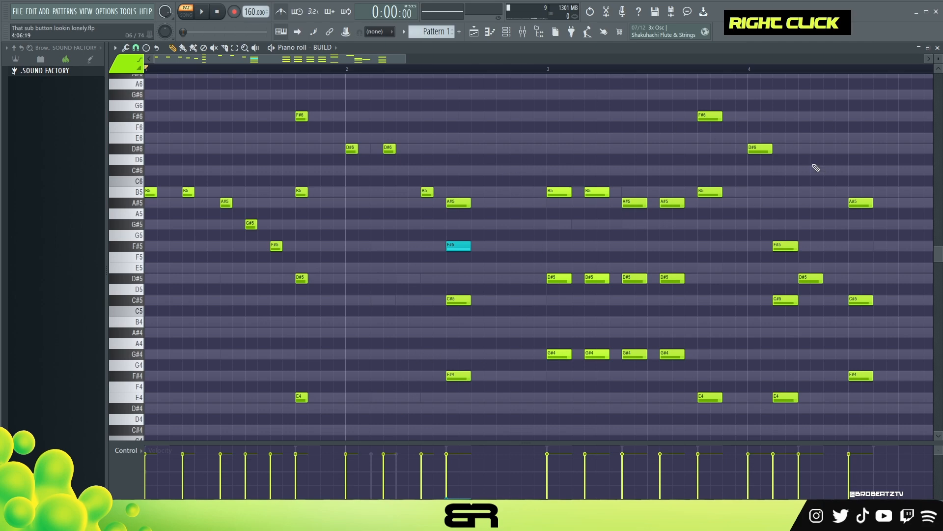
# Shorten the A#5 at step 9 of bar 2 to one step, and add G#5 at step 11 and F#5 at step 13
pyautogui.rightClick(425, 236)
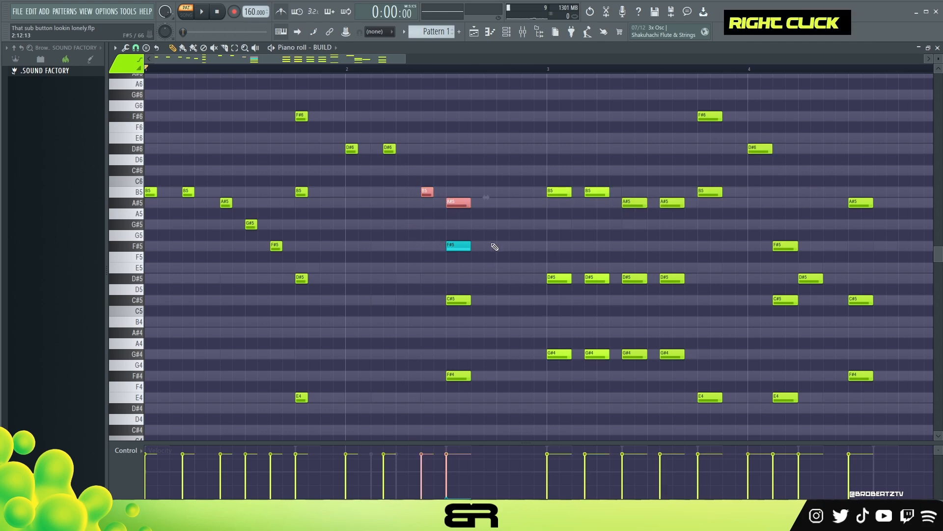
pyautogui.click(453, 203)
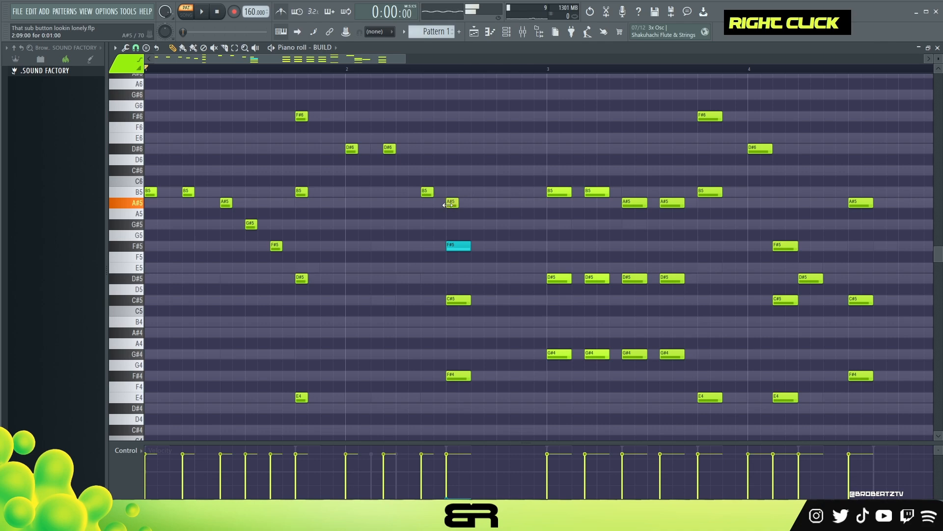
pyautogui.click(477, 225)
pyautogui.click(499, 247)
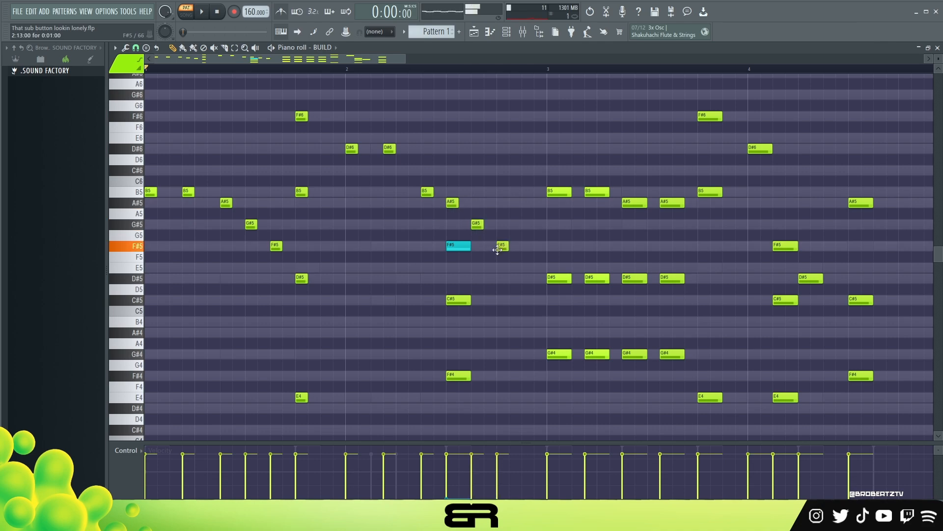
# Delete the cyan F#5, the C#5 and the F#4 at step 9 of bar 2, play the melody back, and stop
pyautogui.rightClick(459, 245)
pyautogui.rightClick(458, 299)
pyautogui.rightClick(459, 375)
pyautogui.press('space')
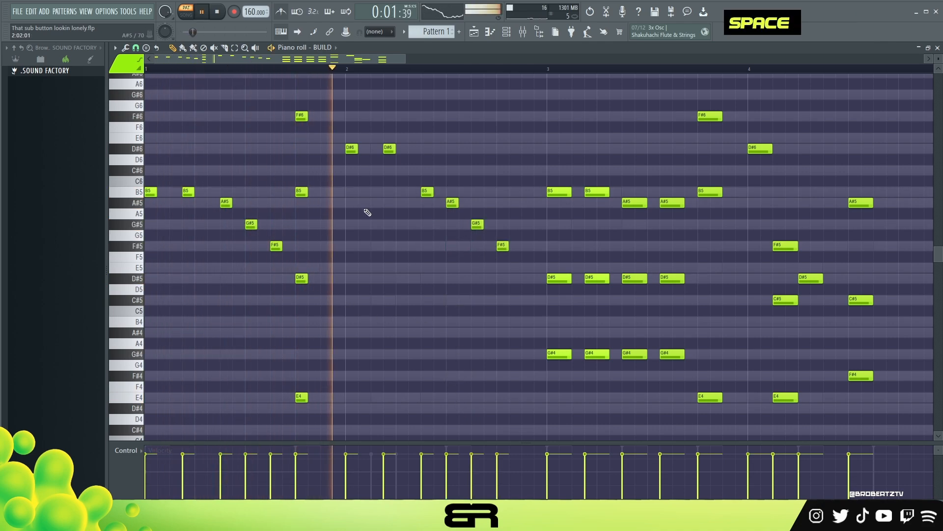
pyautogui.press('space')
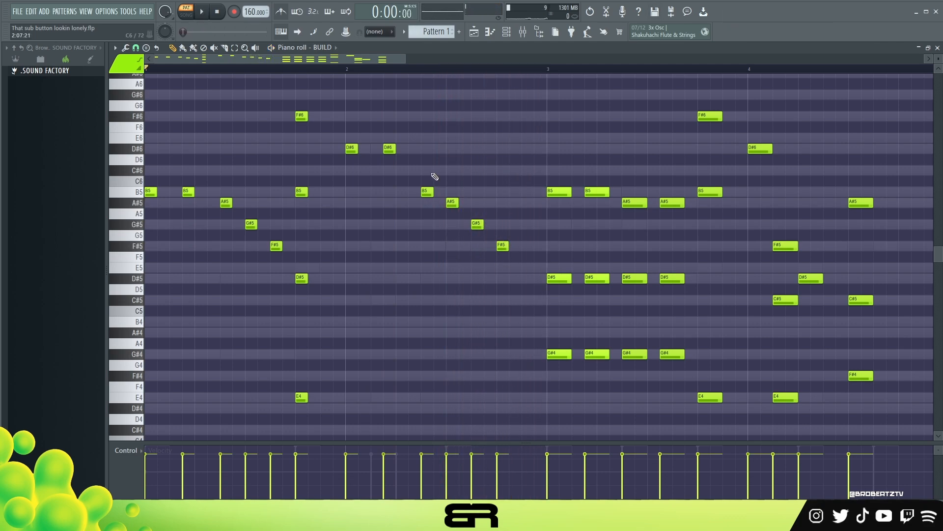
# Repeat the two-bar BUILD melody in bars 3 and 4, with the chord notes filling bars 5 to 8
pyautogui.scroll(-2, 445, 80)
pyautogui.moveTo(442, 129); pyautogui.dragTo(489, 167)
pyautogui.scroll(3, 467, 160)
pyautogui.scroll(-2, 393, 75)
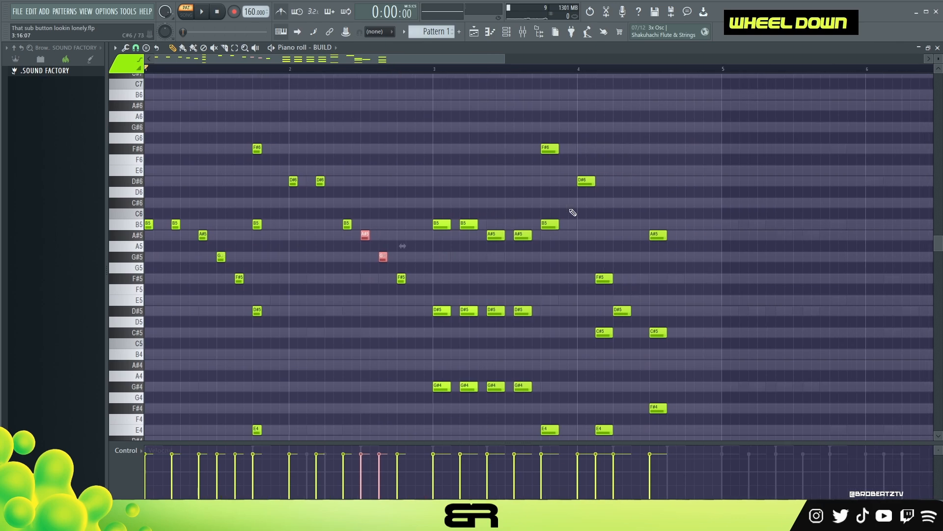
pyautogui.rightClick(452, 193)
pyautogui.moveTo(540, 192); pyautogui.dragTo(579, 101)
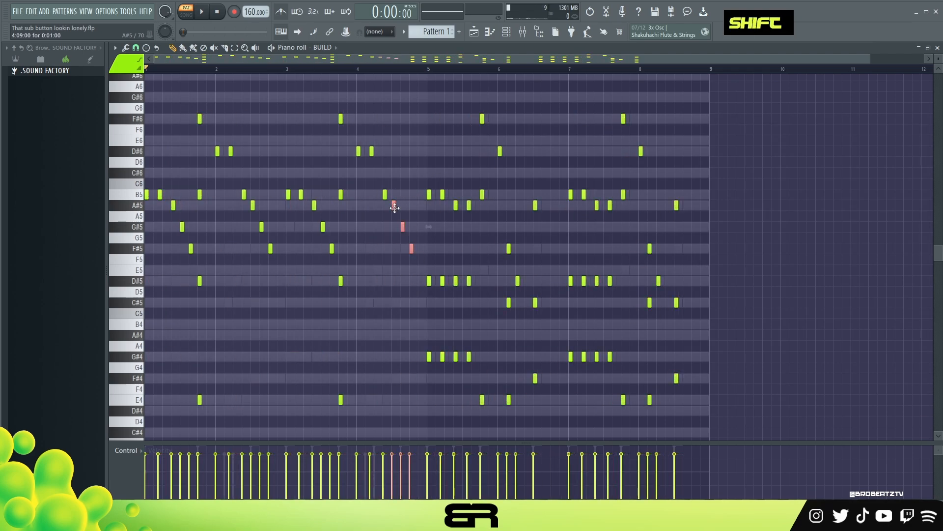
# Add descending G#5 and F#5 notes in bars 6 and 8, end bar 8 on D#5, and raise the whole melody one octave
pyautogui.moveTo(390, 204); pyautogui.dragTo(541, 222)
pyautogui.press('space')
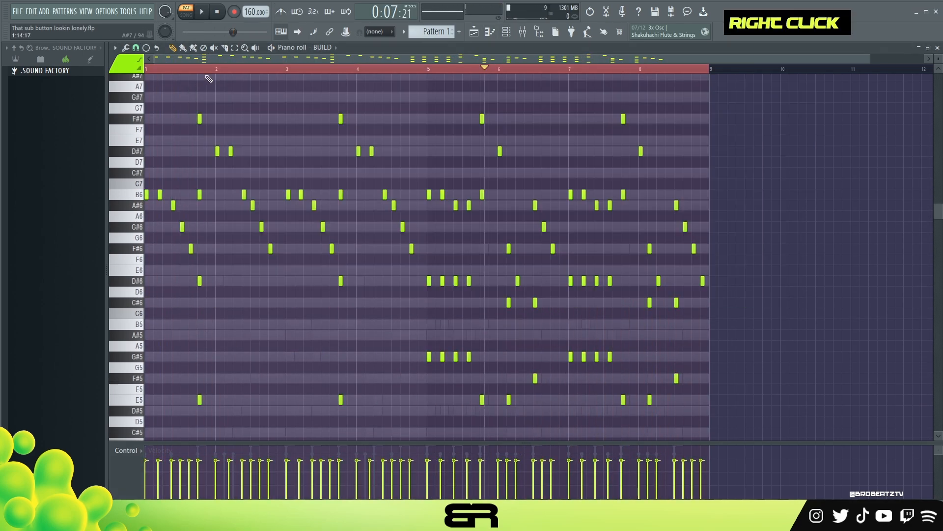
pyautogui.doubleClick(207, 78)
pyautogui.scroll(3, 196, 65)
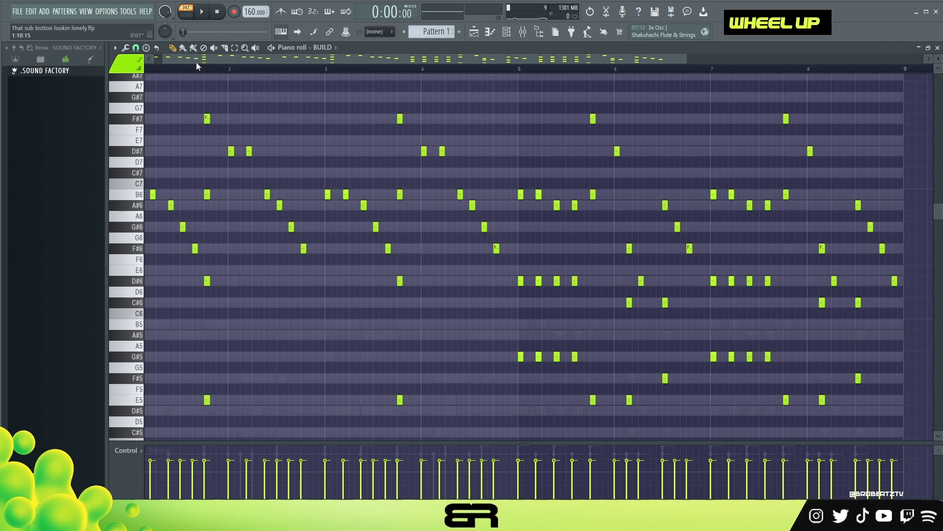
pyautogui.moveTo(529, 84); pyautogui.dragTo(126, 407)
pyautogui.rightClick(250, 316)
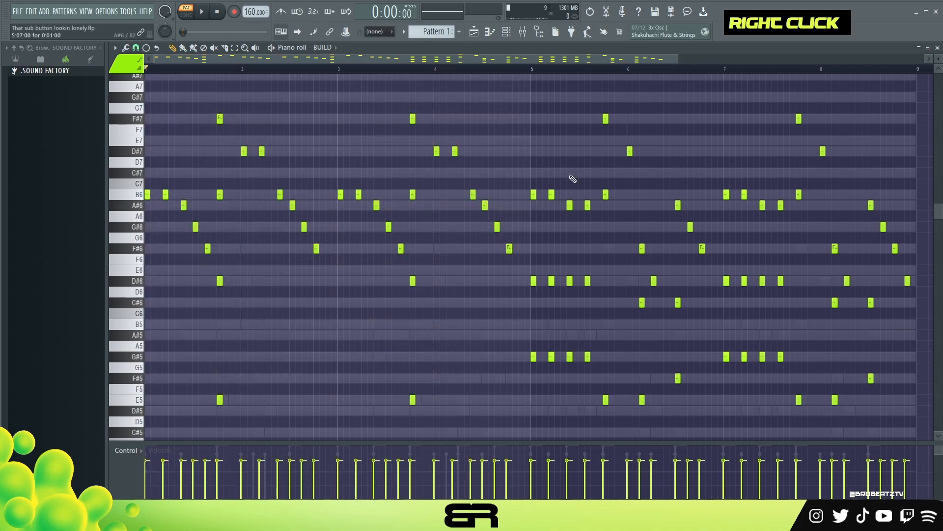
pyautogui.click(136, 175)
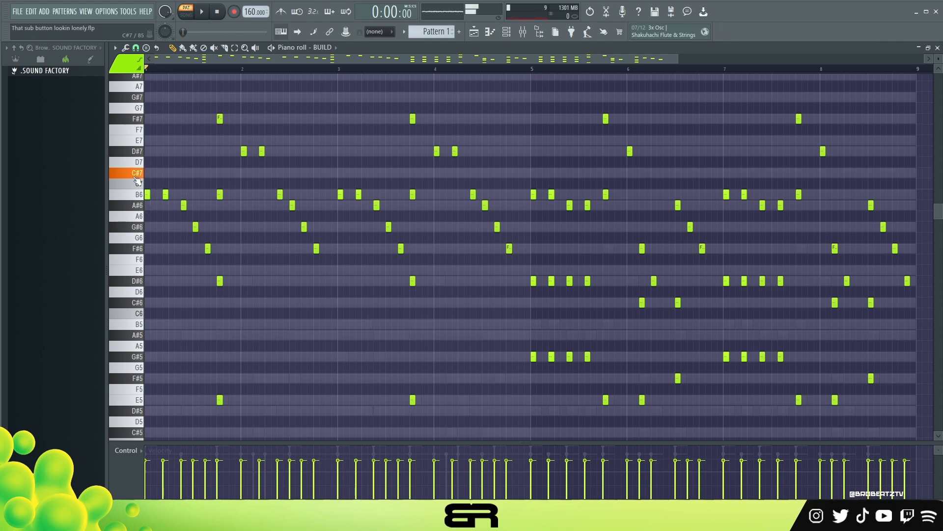
pyautogui.moveTo(449, 63); pyautogui.dragTo(590, 63)
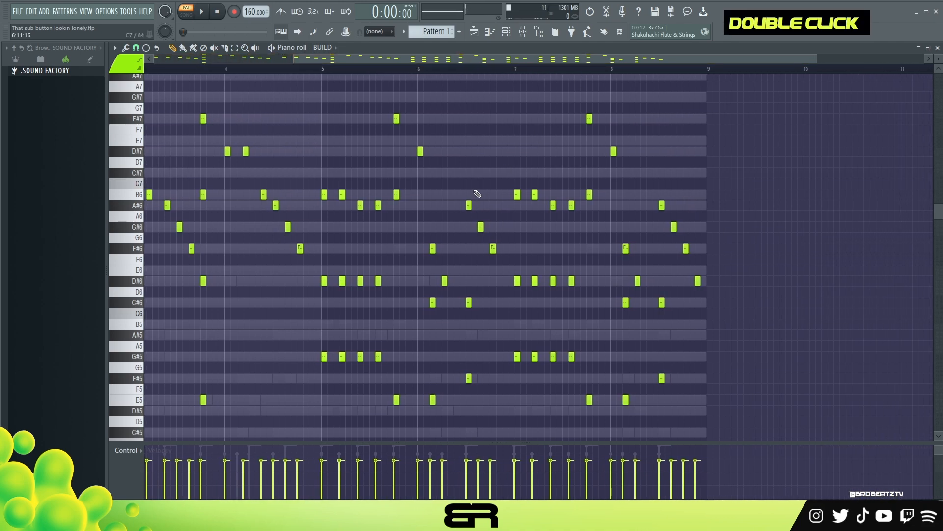
pyautogui.hotkey('ctrl', 'z')
pyautogui.moveTo(266, 201); pyautogui.dragTo(312, 254)
pyautogui.moveTo(153, 200); pyautogui.dragTo(219, 300)
pyautogui.rightClick(459, 217)
pyautogui.moveTo(477, 212); pyautogui.dragTo(502, 260)
pyautogui.keyDown('ctrl'); pyautogui.keyDown('shift'); pyautogui.moveTo(667, 215); pyautogui.dragTo(712, 295); pyautogui.keyUp('shift'); pyautogui.keyUp('ctrl')
pyautogui.rightClick(749, 218)
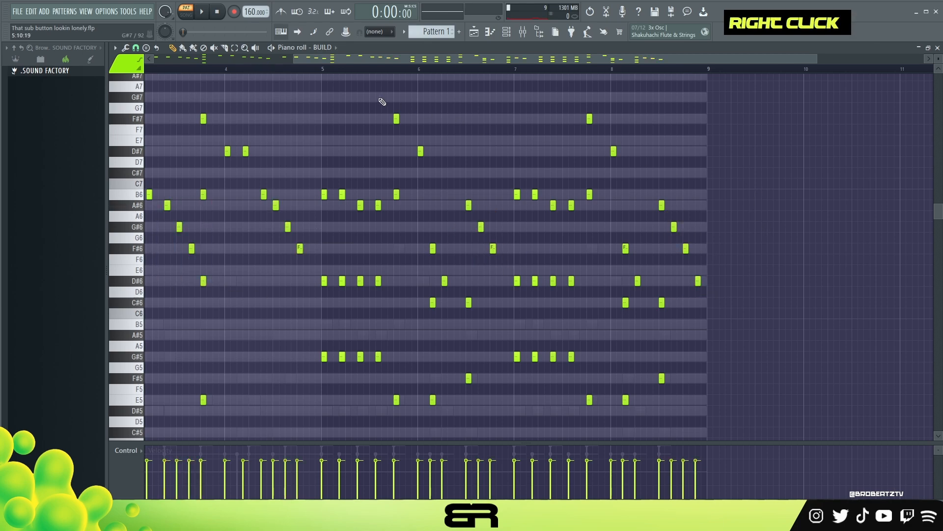
# Play the BUILD melody and slightly lower the velocity of all its notes
pyautogui.press('space')
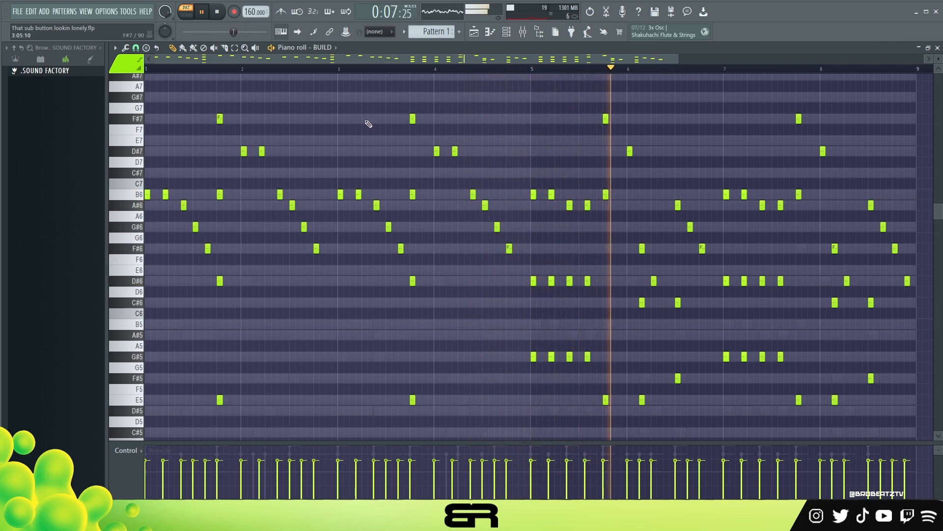
pyautogui.hotkey('ctrl', 'a')
pyautogui.keyDown('alt'); pyautogui.scroll(-2, 565, 194); pyautogui.keyUp('alt')
pyautogui.rightClick(686, 158)
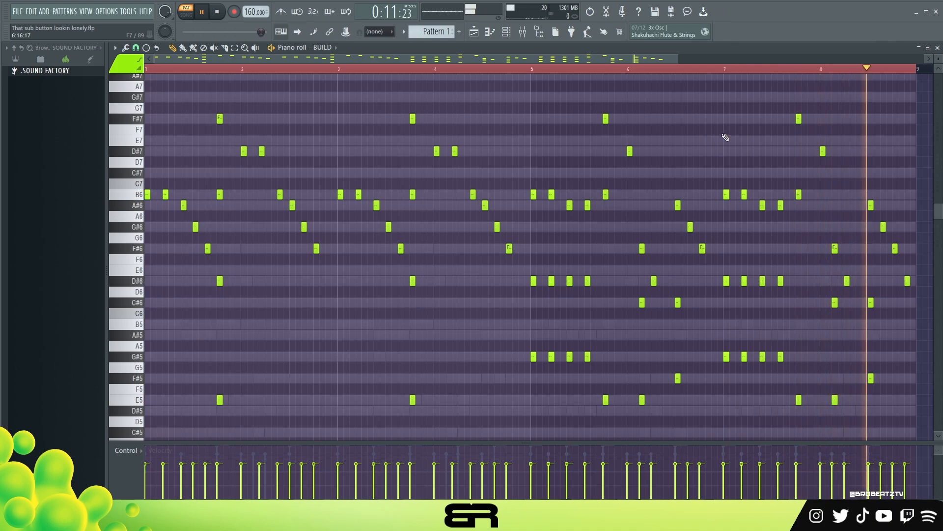
pyautogui.press('space')
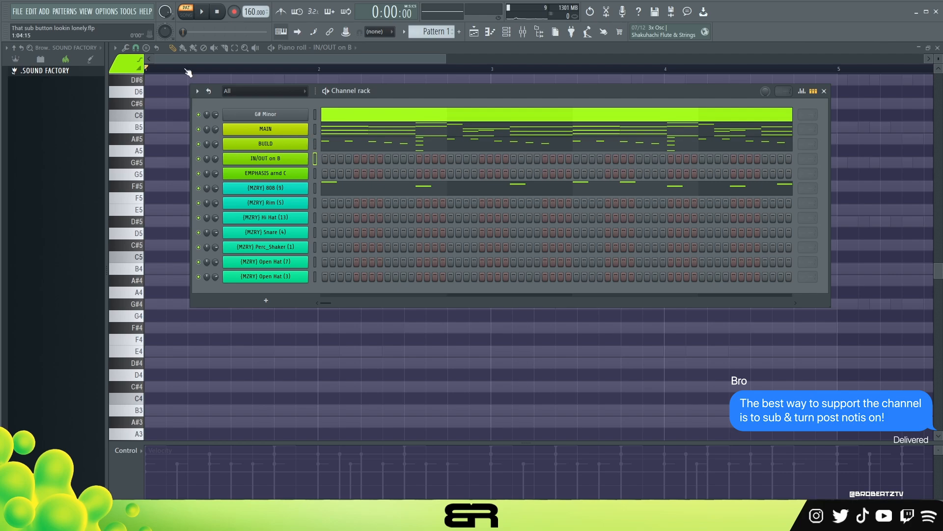
# Try a falling F#5, E5, C#5, A#4 phrase from the end of bar 2 into bar 3 of IN/OUT on B
pyautogui.click(178, 60)
pyautogui.moveTo(498, 76); pyautogui.dragTo(216, 178)
pyautogui.moveTo(186, 143); pyautogui.dragTo(734, 134)
pyautogui.moveTo(667, 73); pyautogui.dragTo(322, 81)
pyautogui.click(485, 70)
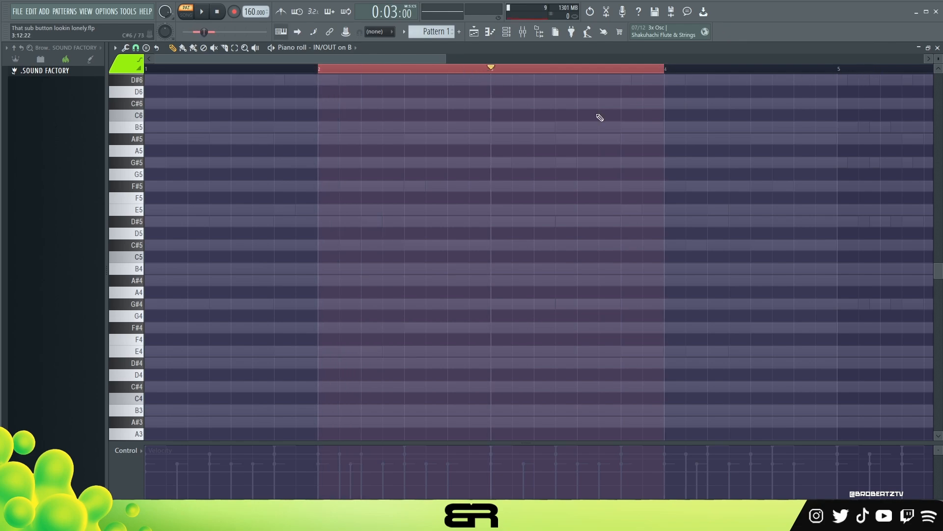
pyautogui.click(453, 186)
pyautogui.moveTo(495, 186); pyautogui.dragTo(454, 191)
pyautogui.click(474, 210)
pyautogui.click(495, 246)
pyautogui.moveTo(506, 248); pyautogui.dragTo(544, 282)
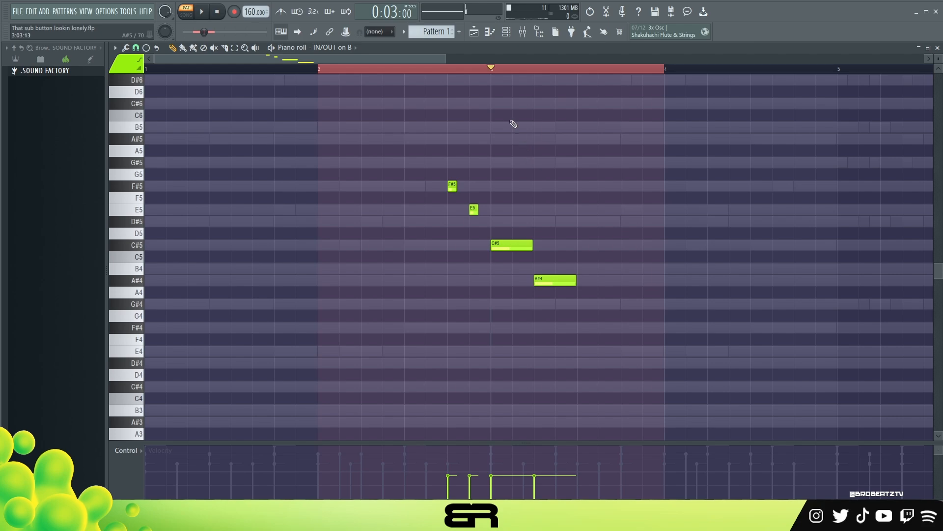
# Play the falling phrase, delete its four notes, and clear the time selection over bars 2 and 3
pyautogui.scroll(3, 494, 77)
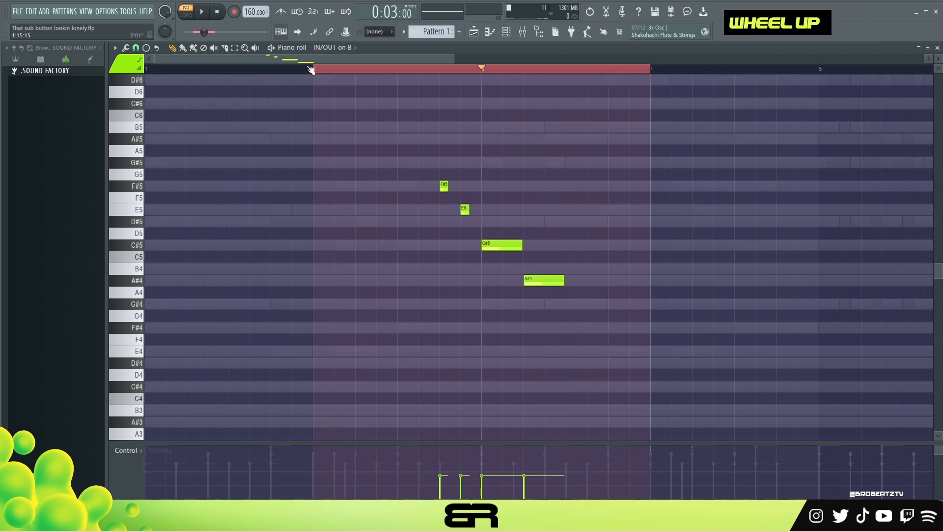
pyautogui.scroll(1, 432, 70)
pyautogui.press('space')
pyautogui.press('space')
pyautogui.moveTo(574, 294)
pyautogui.mouseDown()
pyautogui.moveTo(542, 287)
pyautogui.moveTo(457, 219)
pyautogui.moveTo(435, 181)
pyautogui.mouseUp()
pyautogui.press('Delete')
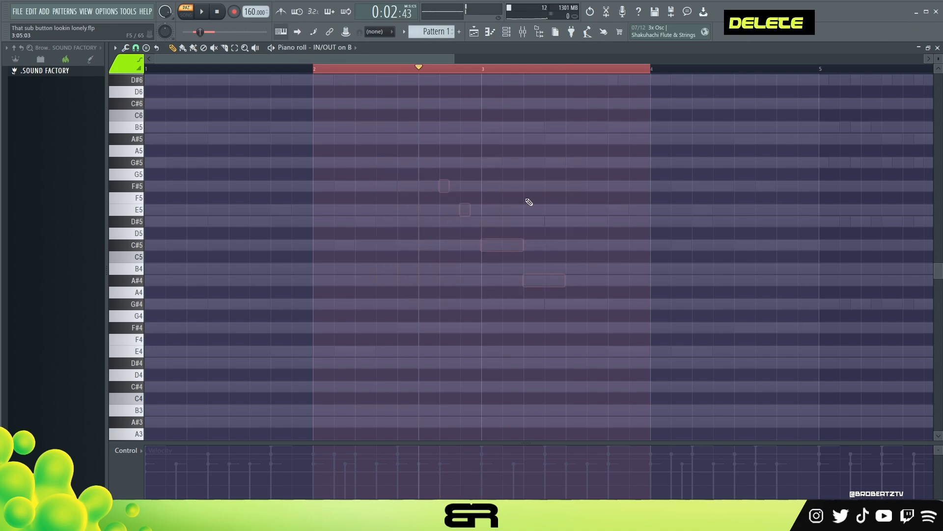
pyautogui.doubleClick(481, 71)
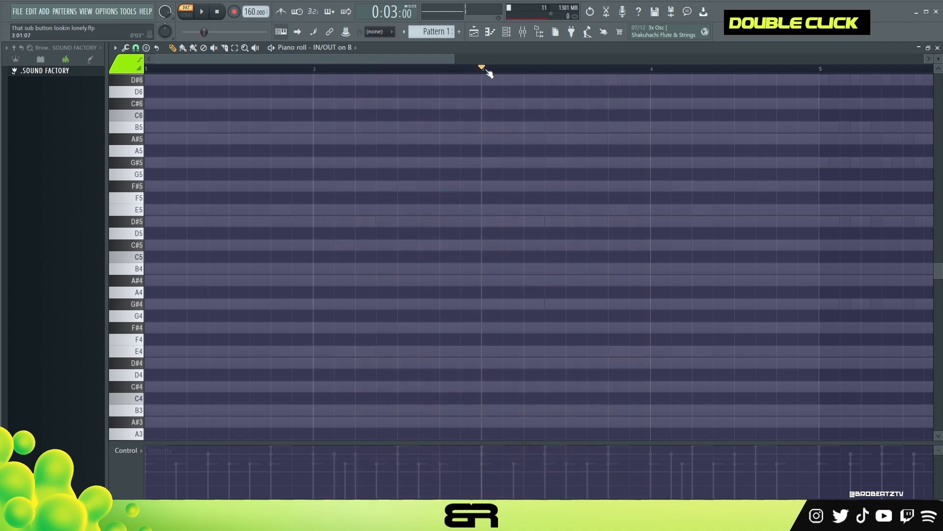
# Copy the 808 pattern into the IN/OUT on B channel and open its notes
pyautogui.click(507, 32)
pyautogui.rightClick(300, 188)
pyautogui.rightClick(301, 158)
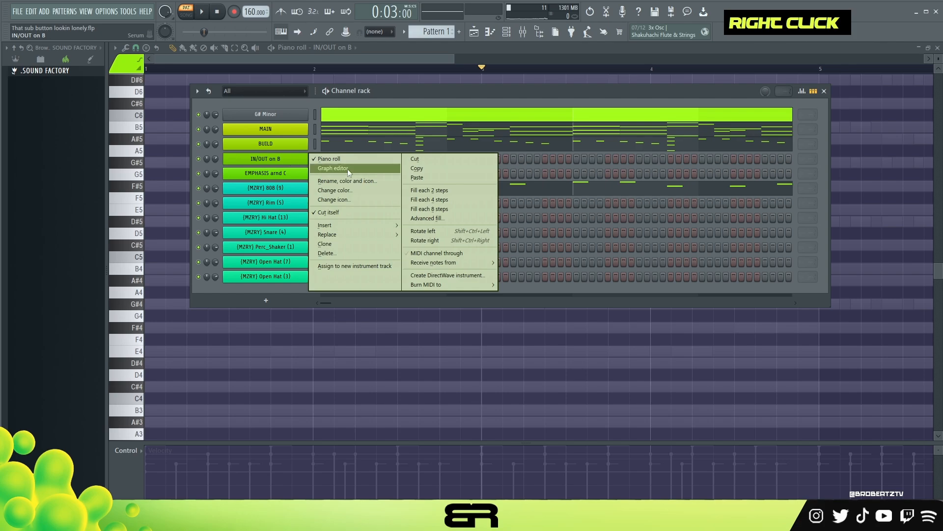
pyautogui.click(417, 178)
pyautogui.doubleClick(365, 160)
pyautogui.scroll(-1, 396, 74)
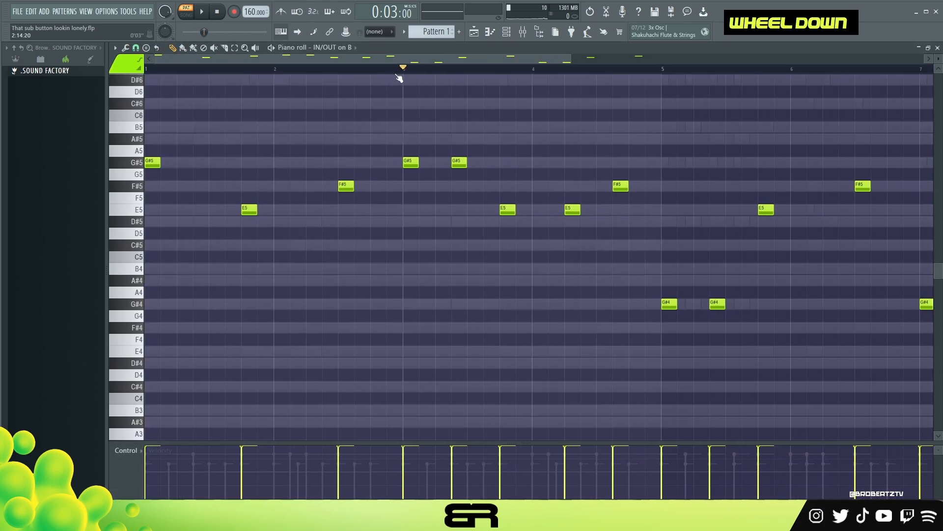
# Try F#6, D#6, F6, G6, C#6 and A#5 notes above the pasted pattern across bars 3 and 4
pyautogui.scroll(3, 438, 167)
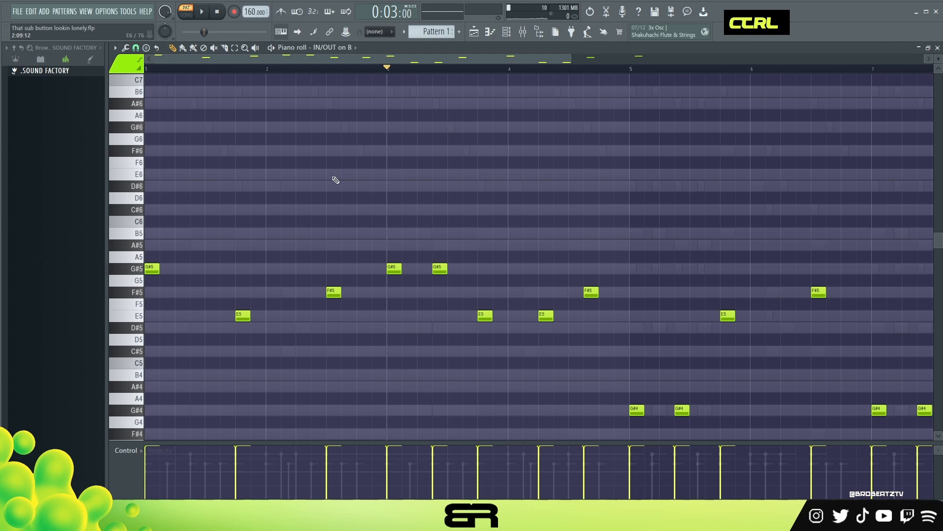
pyautogui.click(393, 151)
pyautogui.click(540, 246)
pyautogui.moveTo(399, 121); pyautogui.dragTo(401, 168)
pyautogui.keyDown('ctrl'); pyautogui.keyDown('shift'); pyautogui.click(545, 245); pyautogui.keyUp('shift'); pyautogui.keyUp('ctrl')
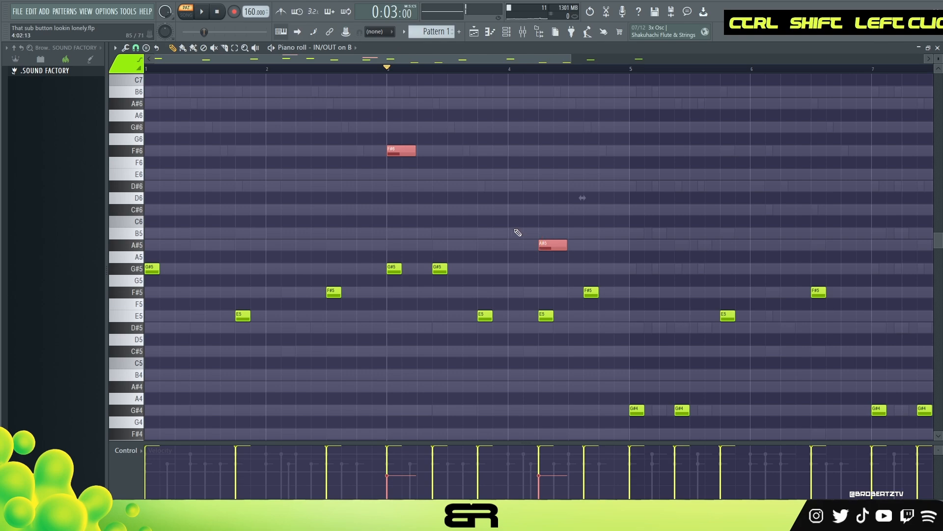
pyautogui.keyDown('ctrl'); pyautogui.keyDown('shift'); pyautogui.rightClick(515, 229); pyautogui.keyUp('shift'); pyautogui.keyUp('ctrl')
pyautogui.click(454, 183)
pyautogui.click(469, 163)
pyautogui.click(498, 140)
pyautogui.click(496, 187)
pyautogui.click(513, 210)
pyautogui.keyDown('ctrl'); pyautogui.keyDown('shift'); pyautogui.doubleClick(548, 247); pyautogui.keyUp('shift'); pyautogui.keyUp('ctrl')
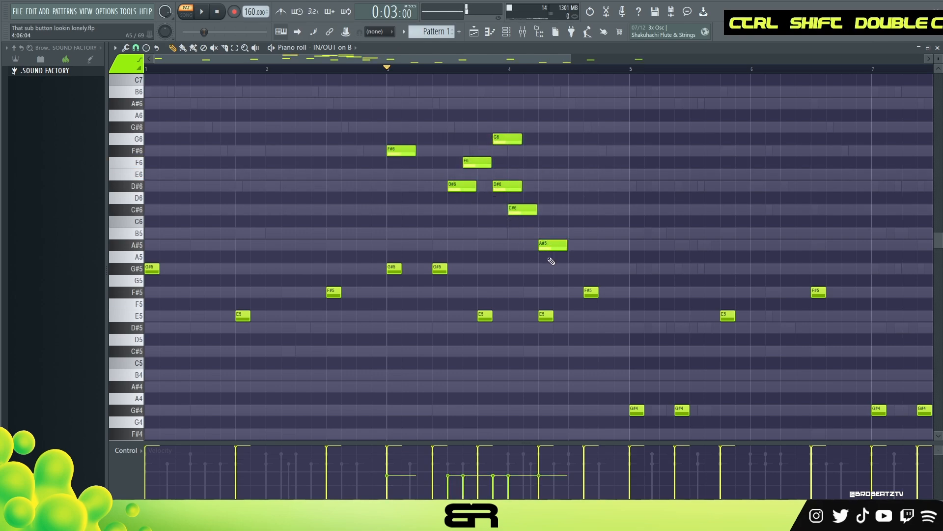
# Delete every note in IN/OUT on B and return the playhead to bar 1
pyautogui.keyDown('ctrl'); pyautogui.keyDown('shift'); pyautogui.click(550, 316); pyautogui.keyUp('shift'); pyautogui.keyUp('ctrl')
pyautogui.keyDown('ctrl'); pyautogui.keyDown('shift'); pyautogui.click(557, 242); pyautogui.keyUp('shift'); pyautogui.keyUp('ctrl')
pyautogui.moveTo(378, 135); pyautogui.dragTo(403, 290)
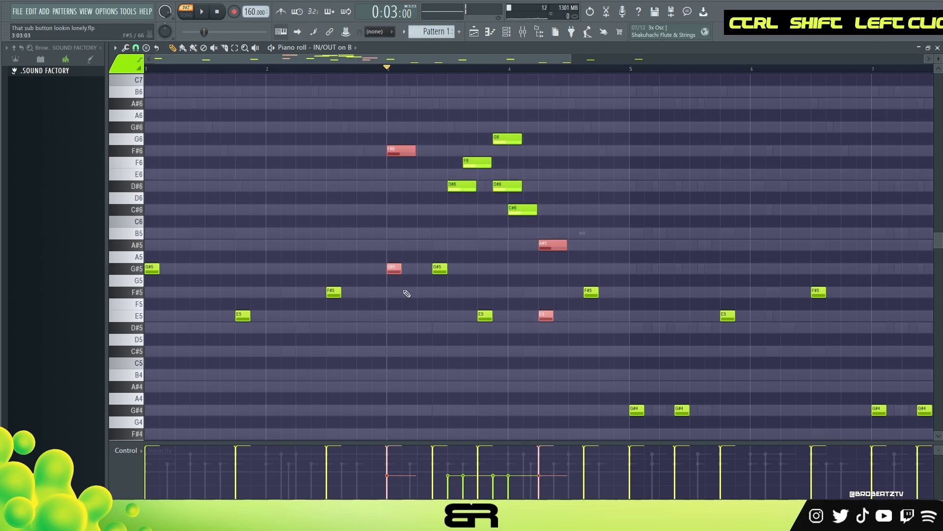
pyautogui.hotkey('ctrl', 'a')
pyautogui.rightClick(433, 268)
pyautogui.doubleClick(404, 72)
pyautogui.moveTo(403, 72); pyautogui.dragTo(133, 90)
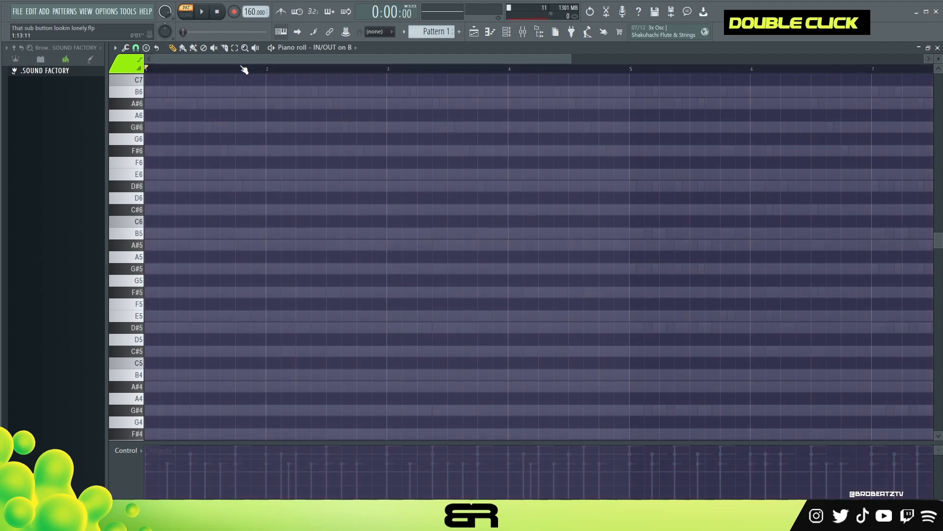
# Mute the 808 channel in the channel rack
pyautogui.scroll(2, 259, 70)
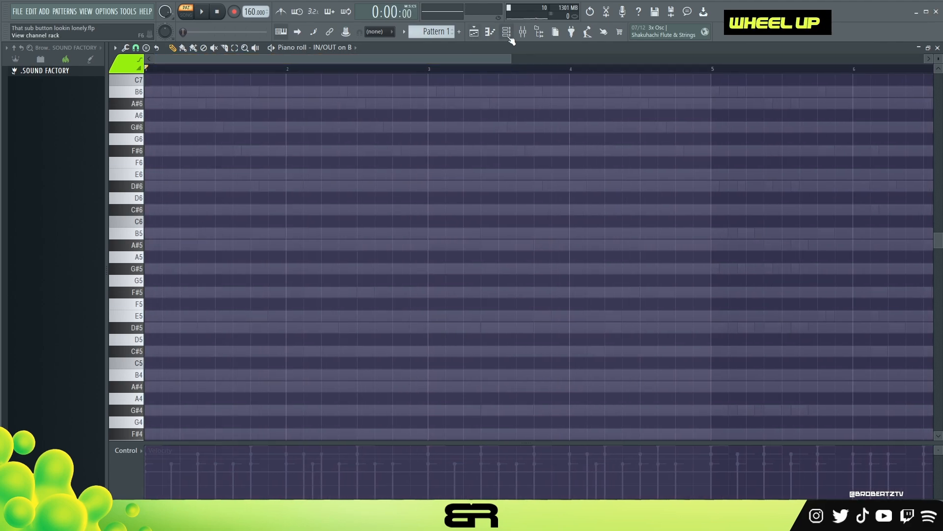
pyautogui.scroll(1, 344, 74)
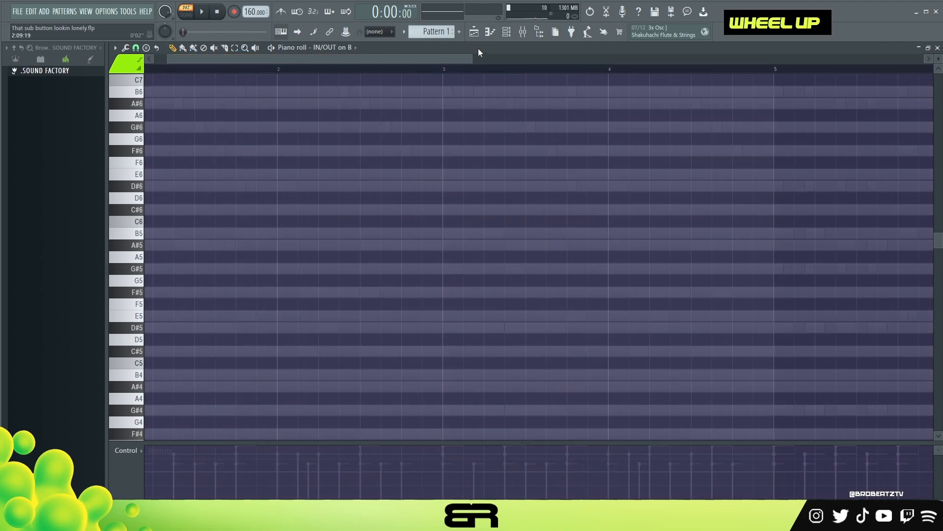
pyautogui.click(507, 33)
pyautogui.rightClick(269, 80)
pyautogui.moveTo(276, 60); pyautogui.dragTo(194, 76)
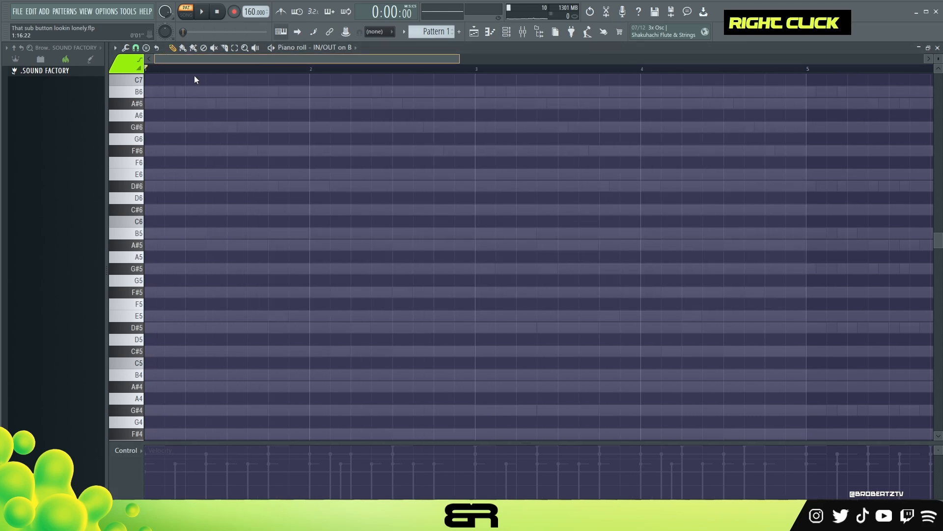
pyautogui.click(509, 33)
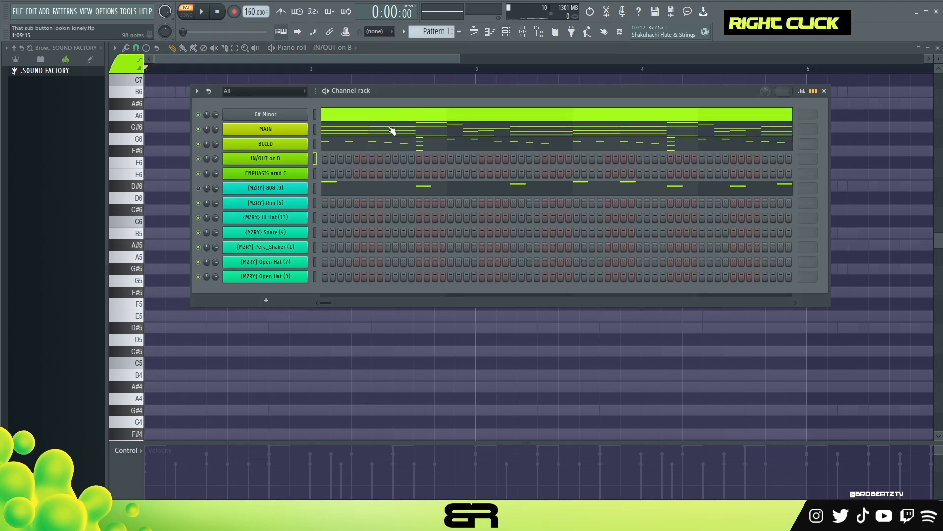
# Look over the MAIN chords, reopen the IN/OUT on B piano roll, and listen to the pattern
pyautogui.click(392, 129)
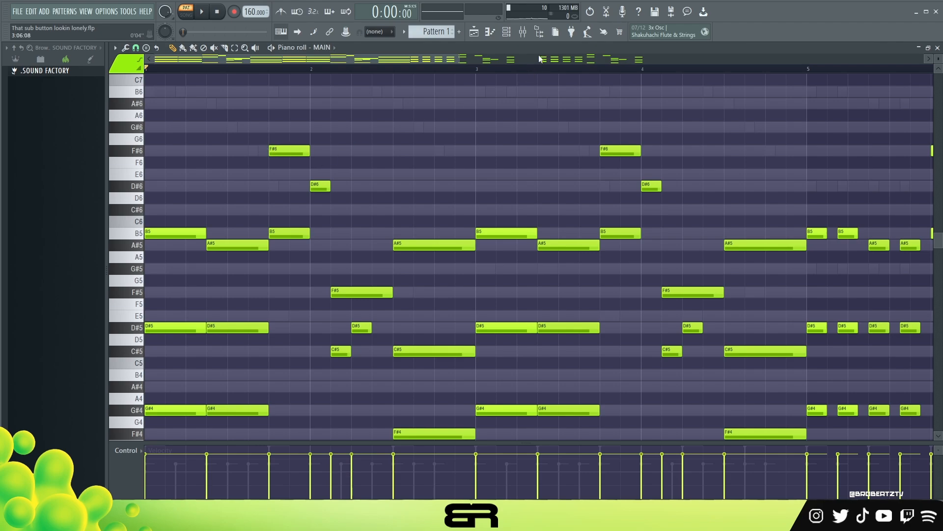
pyautogui.click(507, 34)
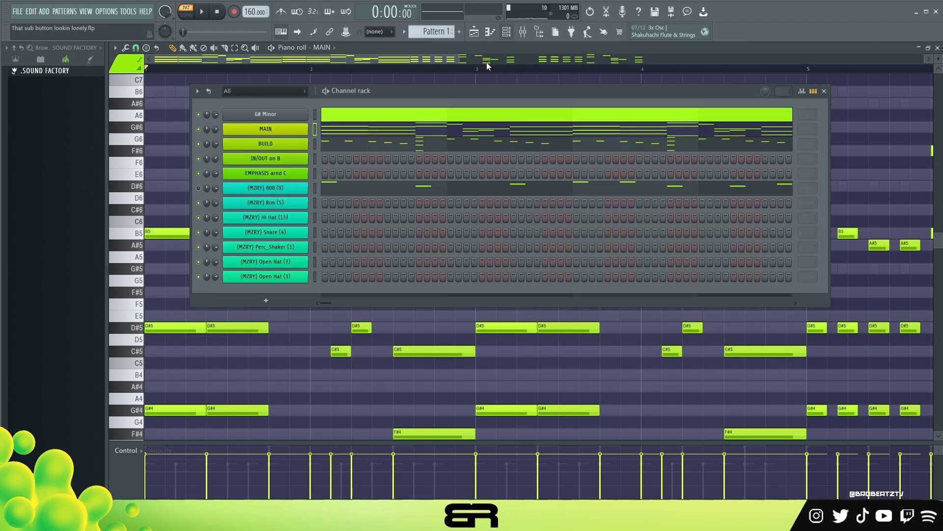
pyautogui.rightClick(310, 161)
pyautogui.click(325, 158)
pyautogui.press('space')
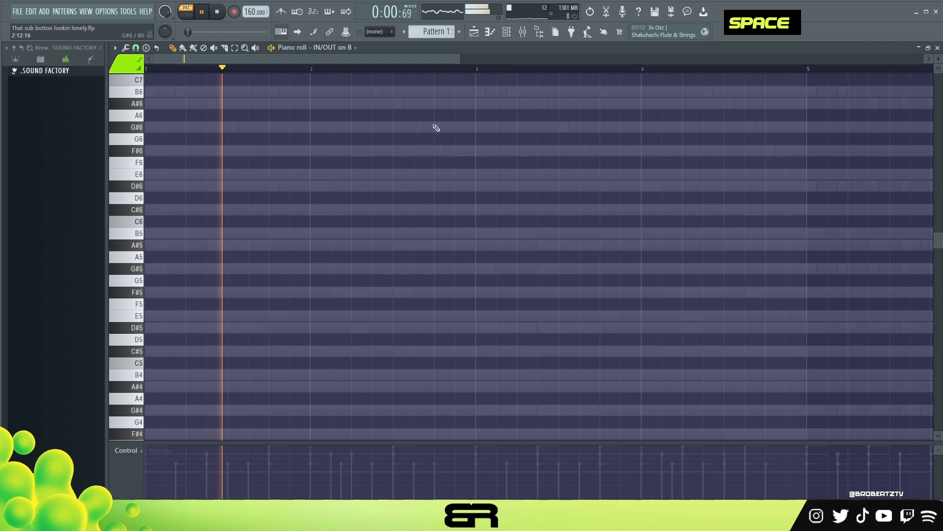
pyautogui.press('space')
# Add a short F#6 at step 13 of bar 2 and a short A#5 leading into a long B5 at the start of bar 3
pyautogui.click(447, 139)
pyautogui.moveTo(466, 140); pyautogui.dragTo(440, 164)
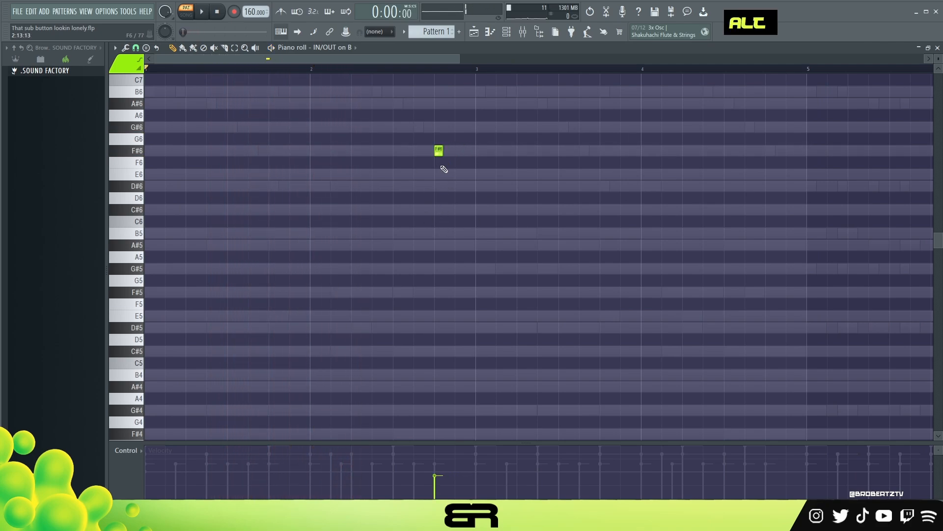
pyautogui.press('space')
pyautogui.keyDown('alt'); pyautogui.click(480, 245); pyautogui.keyUp('alt')
pyautogui.keyDown('alt'); pyautogui.click(486, 233); pyautogui.keyUp('alt')
pyautogui.moveTo(486, 233); pyautogui.dragTo(540, 245)
pyautogui.press('space')
pyautogui.press('space')
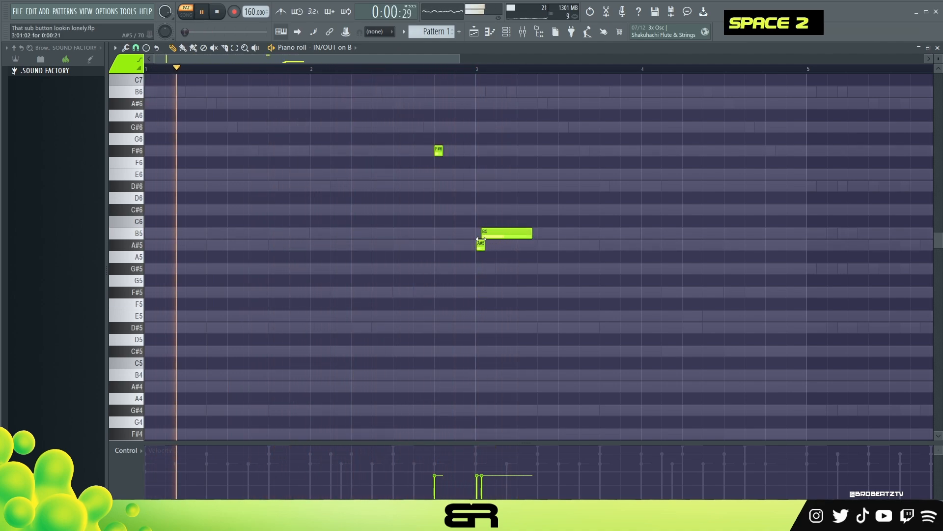
# Add a short C#6 at step 15 of bar 2 and a shortened G#5 at step 5 of bar 3
pyautogui.keyDown('ctrl'); pyautogui.click(480, 244); pyautogui.keyUp('ctrl')
pyautogui.moveTo(480, 244); pyautogui.dragTo(466, 212)
pyautogui.press('space')
pyautogui.rightClick(471, 219)
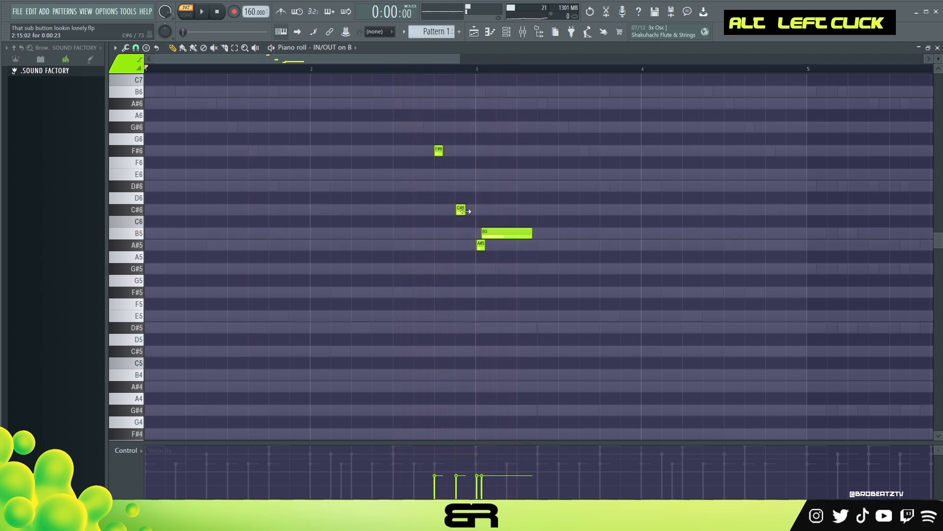
pyautogui.doubleClick(535, 268)
pyautogui.press('space')
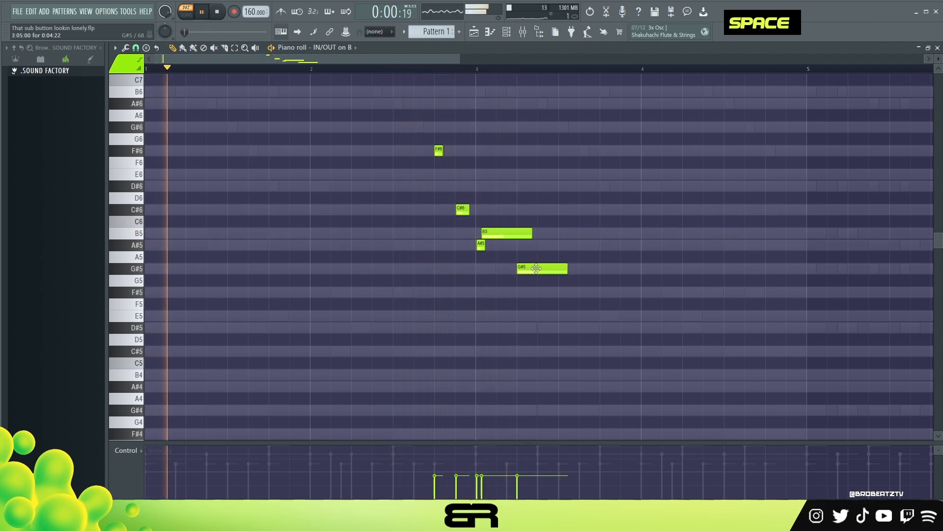
pyautogui.moveTo(567, 271); pyautogui.dragTo(531, 273)
pyautogui.press('space')
# Shorten the B5, and add A#5 at step 7 and a longer D#6 at step 9 of bar 3
pyautogui.click(540, 247)
pyautogui.moveTo(530, 236); pyautogui.dragTo(556, 248)
pyautogui.press('space')
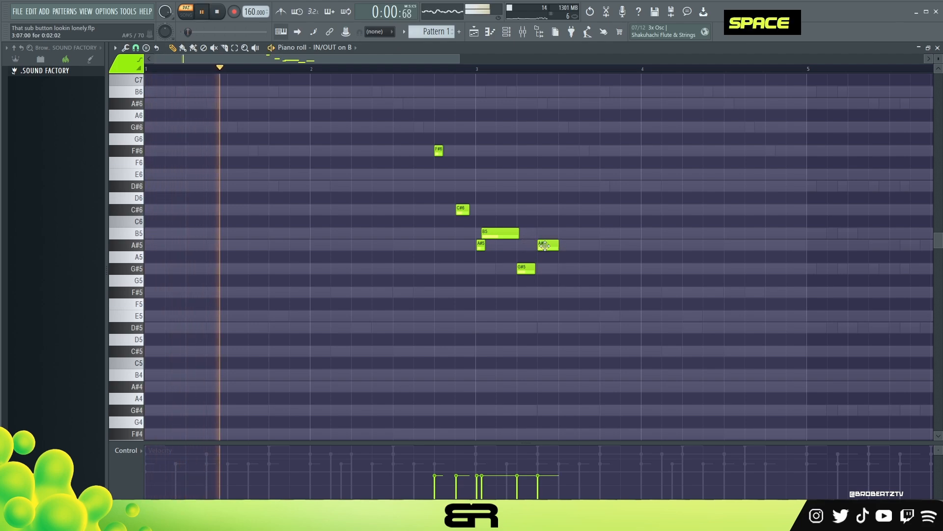
pyautogui.keyDown('ctrl'); pyautogui.click(463, 209); pyautogui.keyUp('ctrl')
pyautogui.moveTo(462, 210); pyautogui.dragTo(608, 191)
pyautogui.press('space')
pyautogui.press('space')
pyautogui.rightClick(641, 275)
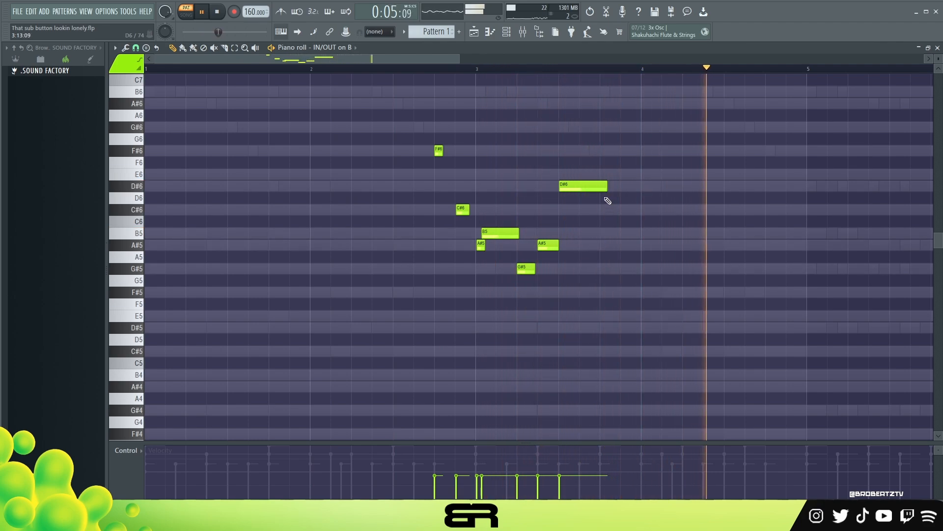
# Stop playback and copy the seven-note IN/OUT on B phrase into bars 6 and 7
pyautogui.press('space')
pyautogui.moveTo(407, 97); pyautogui.dragTo(542, 214)
pyautogui.moveTo(439, 150)
pyautogui.keyDown('shift'); pyautogui.mouseDown()
pyautogui.moveTo(942, 156)
pyautogui.moveTo(668, 156)
pyautogui.mouseUp(); pyautogui.keyUp('shift')
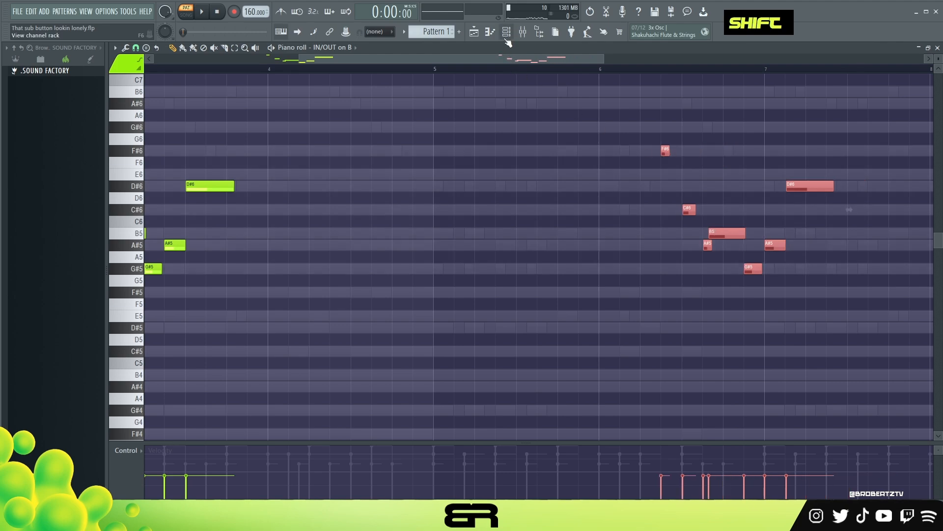
# Check the 808 notes in bars 5 to 8 and shift the copied IN/OUT on B phrase back to start at step 13 of bar 5
pyautogui.scroll(-3, 578, 74)
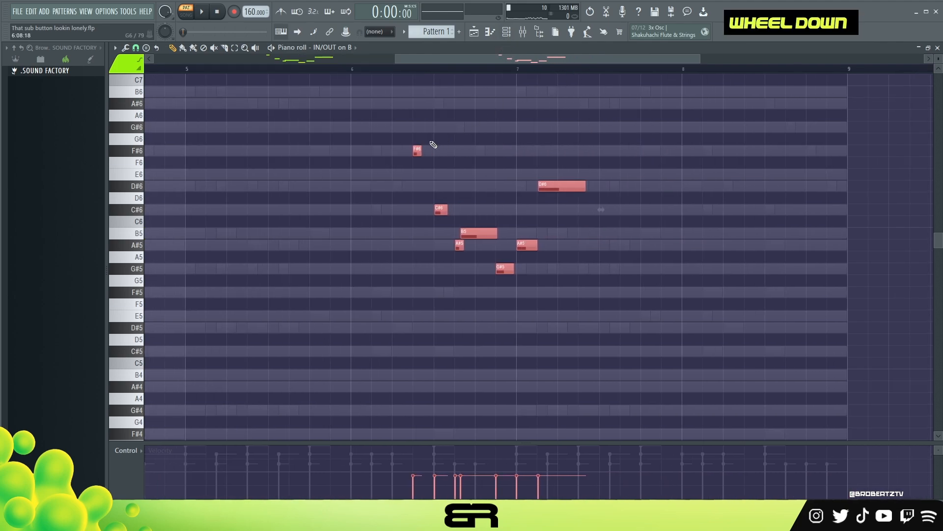
pyautogui.click(507, 31)
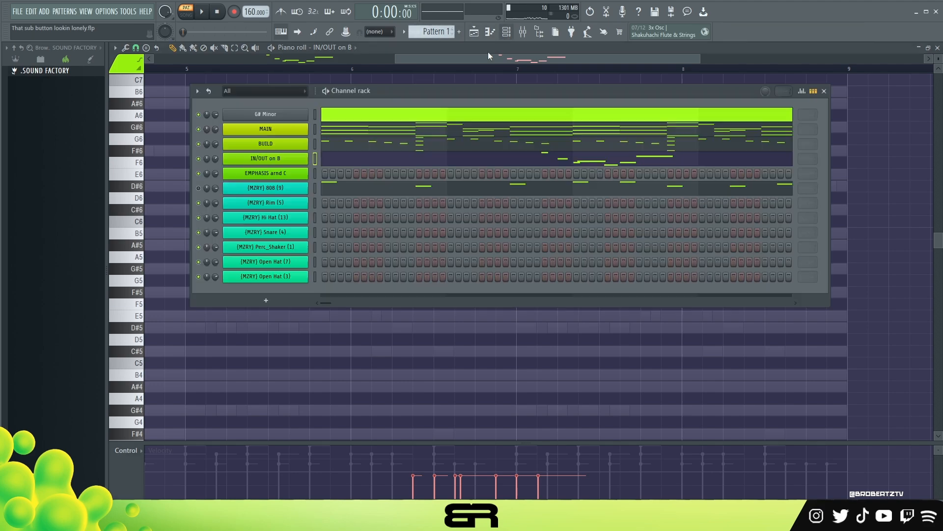
pyautogui.click(325, 192)
pyautogui.scroll(-2, 386, 236)
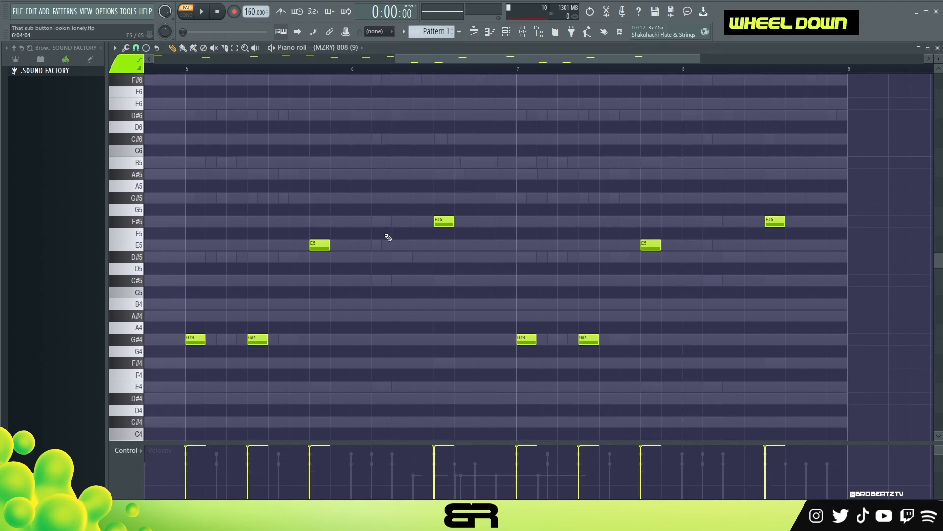
pyautogui.click(507, 34)
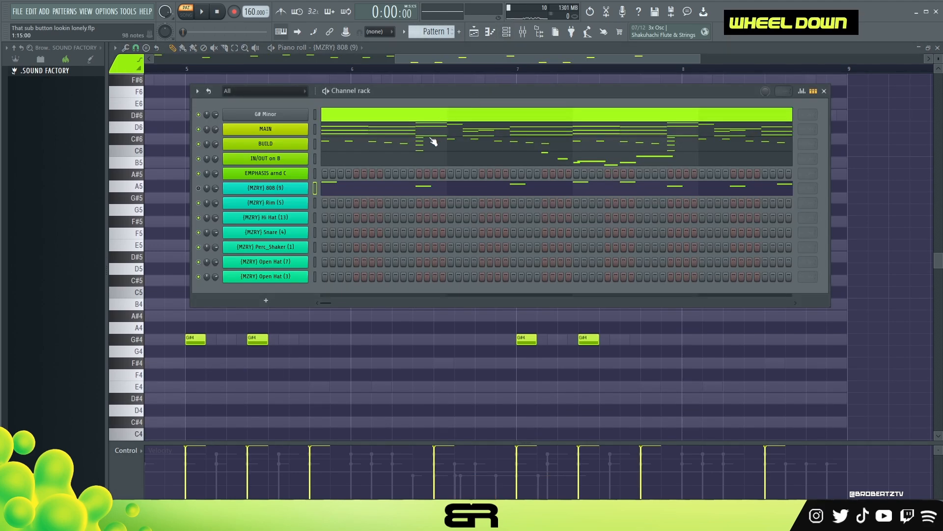
pyautogui.click(414, 163)
pyautogui.scroll(2, 393, 137)
pyautogui.keyDown('ctrl'); pyautogui.moveTo(393, 137); pyautogui.dragTo(600, 280); pyautogui.keyUp('ctrl')
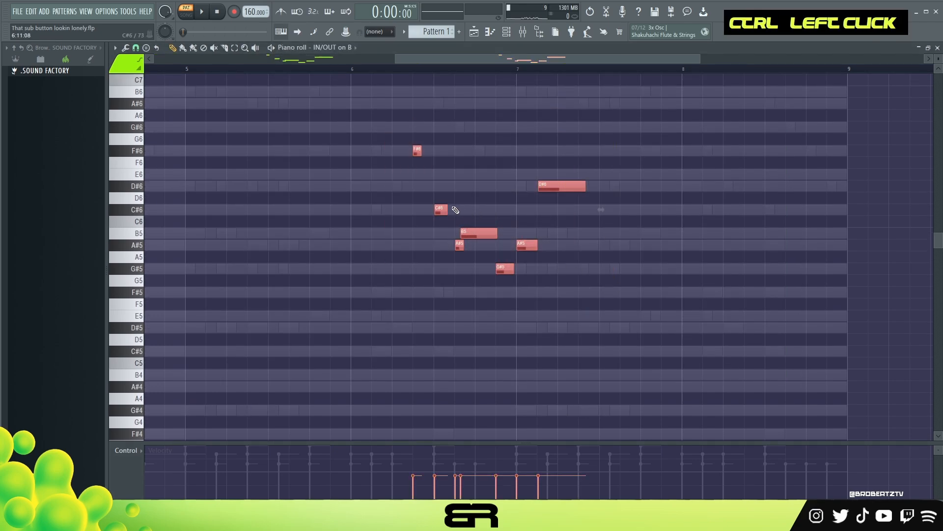
pyautogui.moveTo(416, 152); pyautogui.dragTo(309, 156)
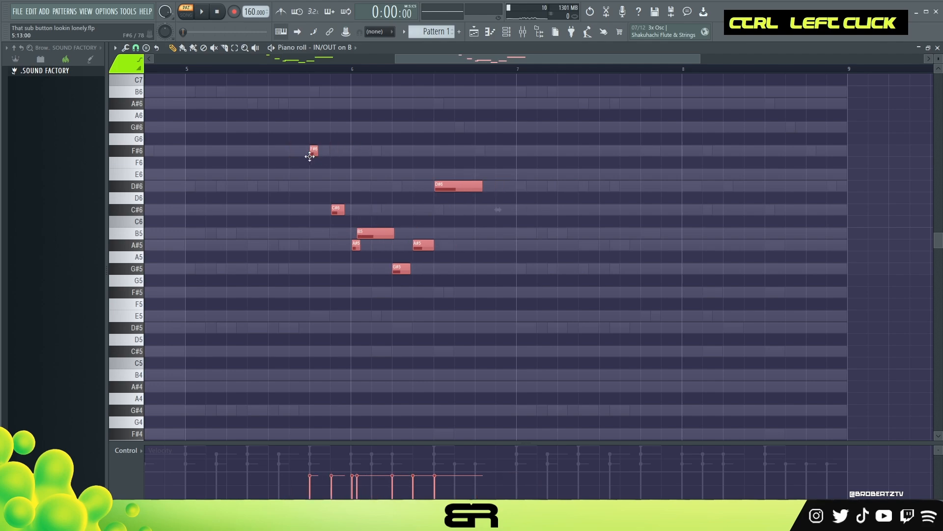
pyautogui.rightClick(431, 138)
# Lower the copied phrase's opening F#6 by three semitones to D#6
pyautogui.click(506, 32)
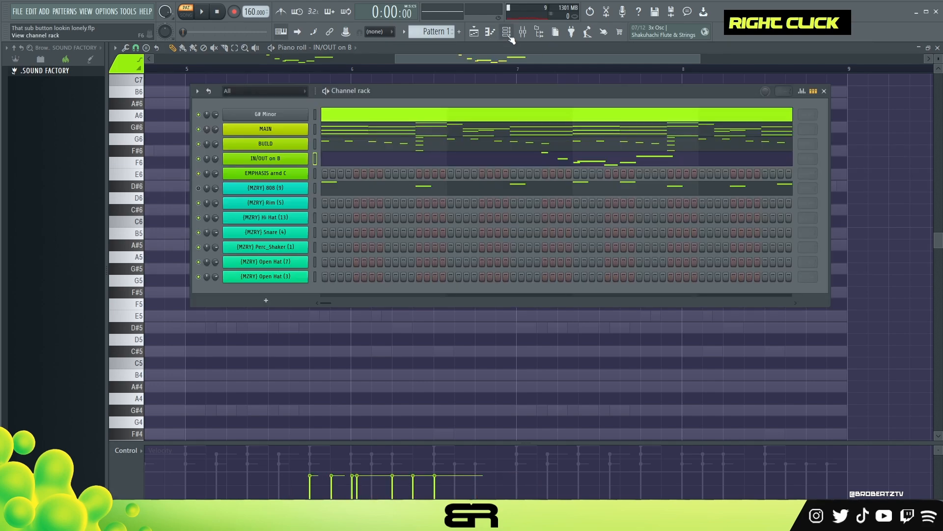
pyautogui.click(506, 32)
pyautogui.keyDown('ctrl'); pyautogui.click(314, 150); pyautogui.keyUp('ctrl')
pyautogui.hotkey('shift', 'Down')
pyautogui.hotkey('shift', 'Down')
pyautogui.hotkey('shift', 'Down')
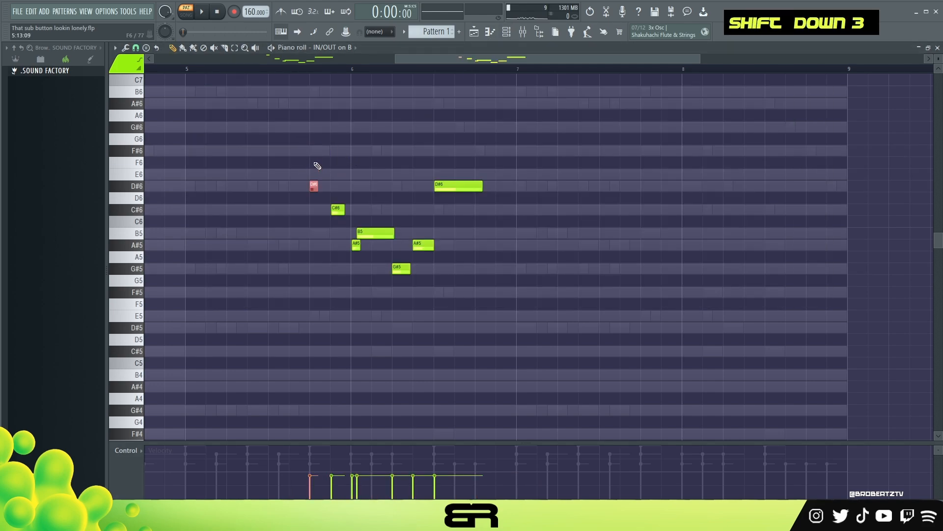
pyautogui.rightClick(325, 161)
# Play the pattern from bar 5 to hear the copied phrase with its new opening note
pyautogui.click(185, 69)
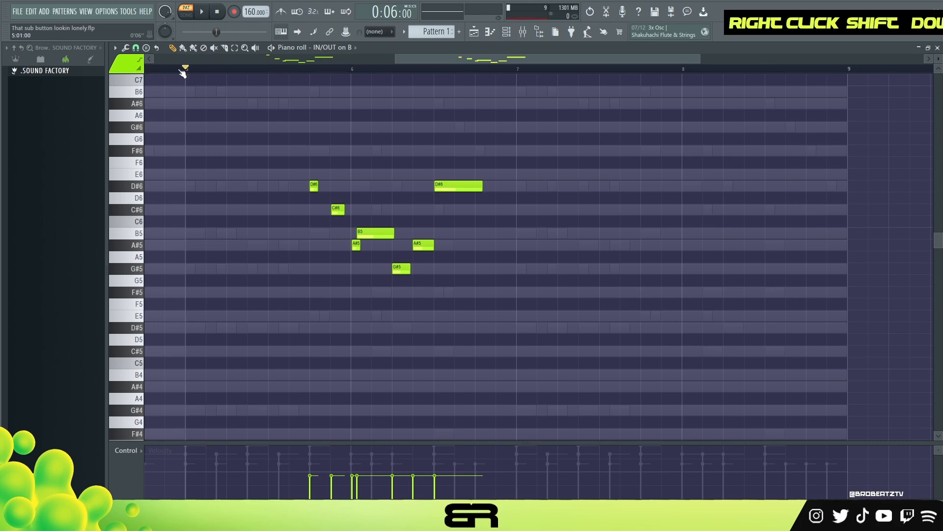
pyautogui.press('space')
pyautogui.press('space')
pyautogui.click(507, 32)
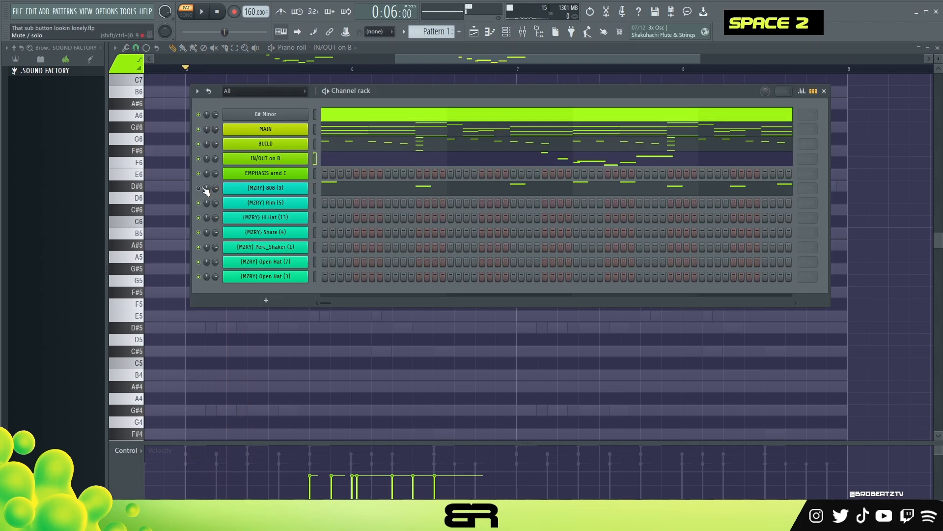
pyautogui.rightClick(185, 179)
pyautogui.press('space')
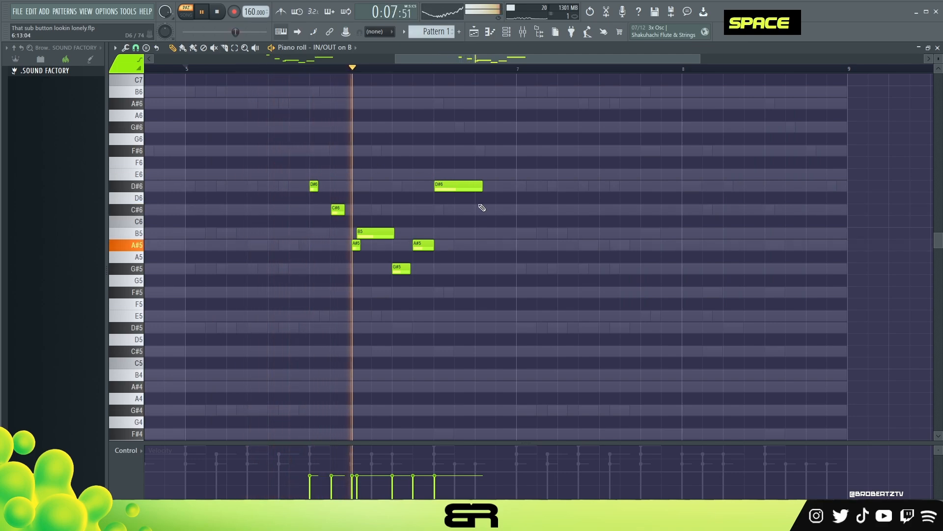
pyautogui.press('space')
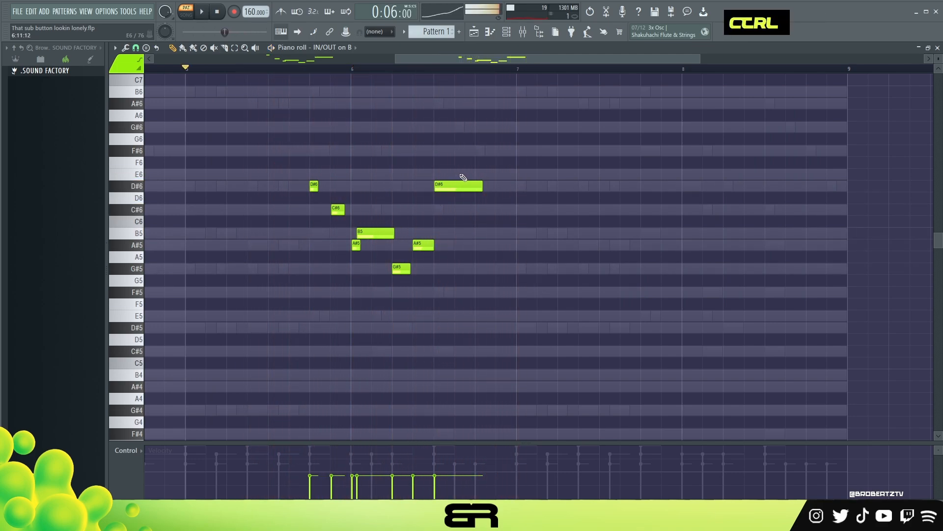
# Replace the copied phrase's long closing D#6 with an F#5 at step 9 of bar 6
pyautogui.press('ctrl')
pyautogui.keyDown('ctrl'); pyautogui.moveTo(354, 182); pyautogui.dragTo(312, 200); pyautogui.keyUp('ctrl')
pyautogui.keyDown('ctrl'); pyautogui.click(315, 168); pyautogui.keyUp('ctrl')
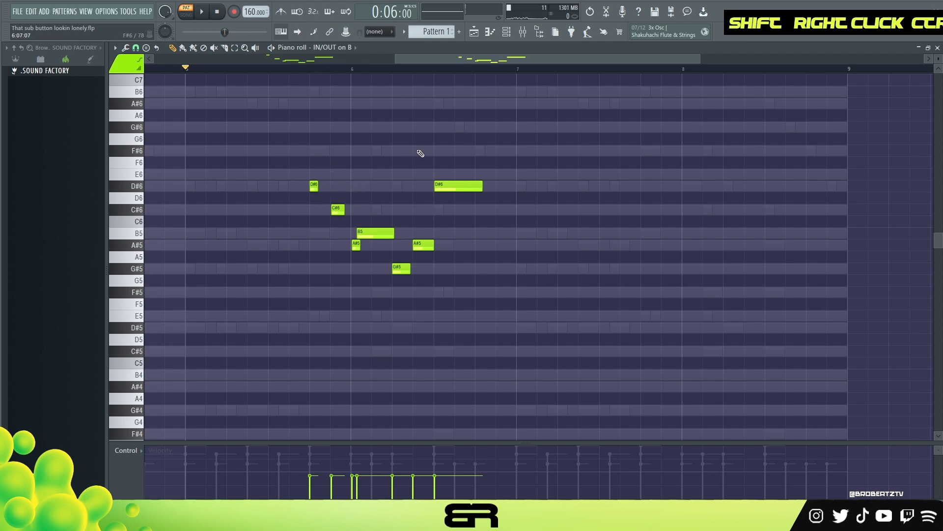
pyautogui.click(433, 150)
pyautogui.keyDown('ctrl'); pyautogui.click(457, 185); pyautogui.keyUp('ctrl')
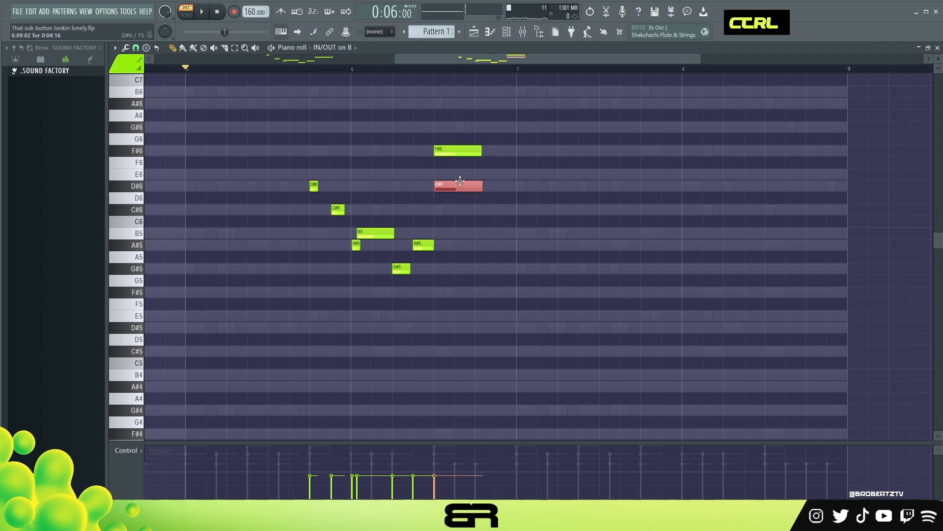
pyautogui.press('Delete')
pyautogui.keyDown('ctrl'); pyautogui.click(457, 150); pyautogui.keyUp('ctrl')
pyautogui.hotkey('ctrl', 'Down')
pyautogui.rightClick(531, 244)
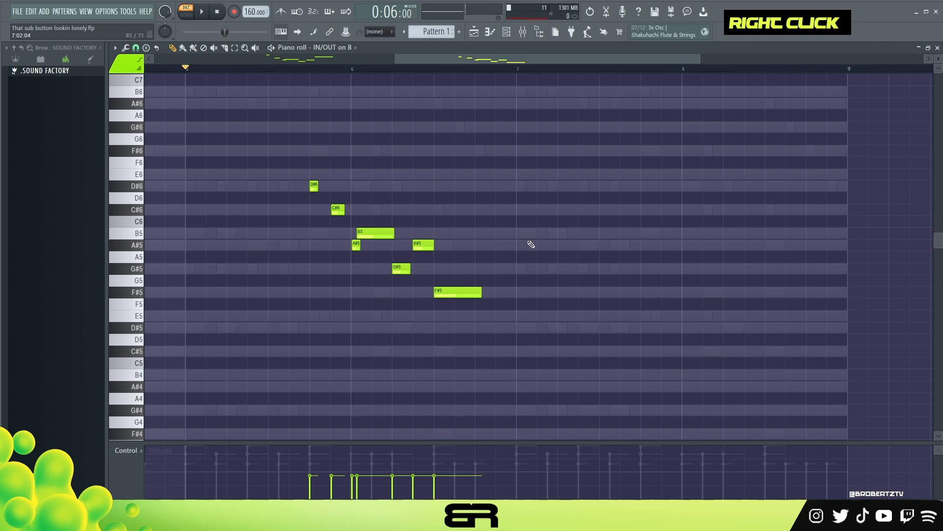
# Lengthen the F#5 to just past the start of bar 7 and add a very short D#5 at the start of bar 7
pyautogui.keyDown('alt'); pyautogui.moveTo(482, 303); pyautogui.dragTo(527, 327); pyautogui.keyUp('alt')
pyautogui.keyDown('ctrl'); pyautogui.click(480, 293); pyautogui.keyUp('ctrl')
pyautogui.keyDown('ctrl'); pyautogui.keyDown('shift'); pyautogui.click(314, 186); pyautogui.keyUp('shift'); pyautogui.keyUp('ctrl')
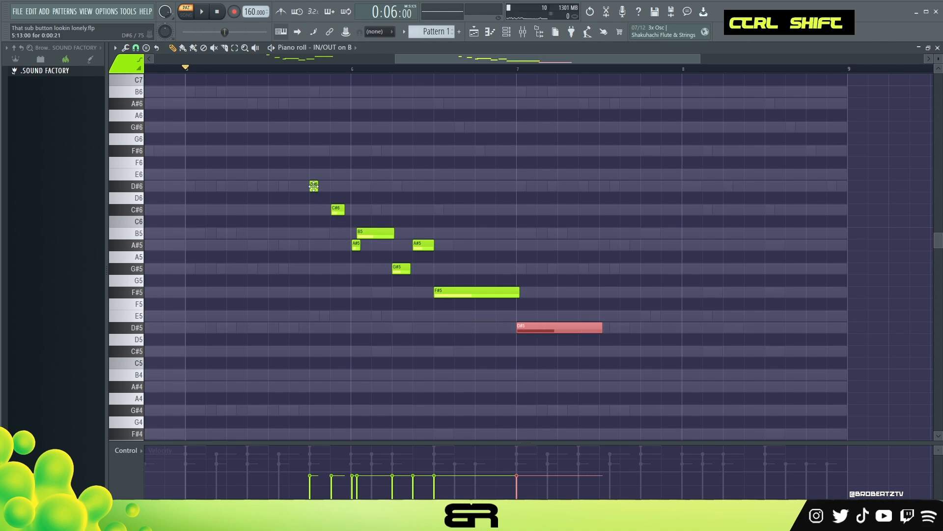
pyautogui.keyDown('ctrl'); pyautogui.keyDown('shift'); pyautogui.rightClick(553, 360); pyautogui.keyUp('shift'); pyautogui.keyUp('ctrl')
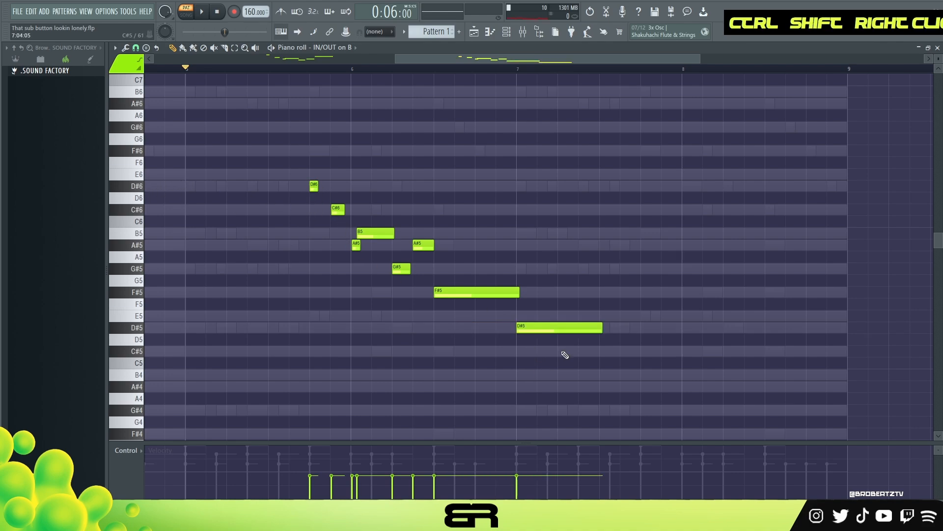
pyautogui.keyDown('alt'); pyautogui.moveTo(600, 329); pyautogui.dragTo(524, 336); pyautogui.keyUp('alt')
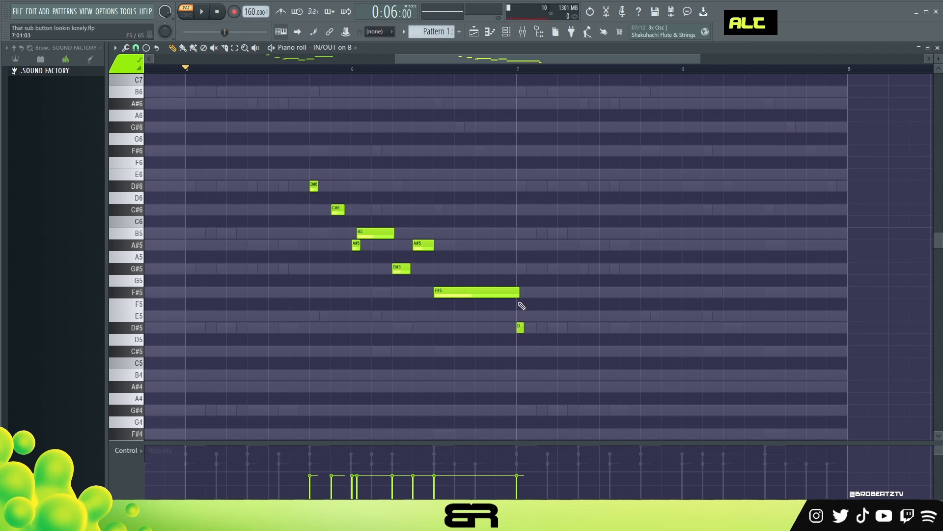
pyautogui.keyDown('alt'); pyautogui.moveTo(518, 294); pyautogui.dragTo(520, 295); pyautogui.keyUp('alt')
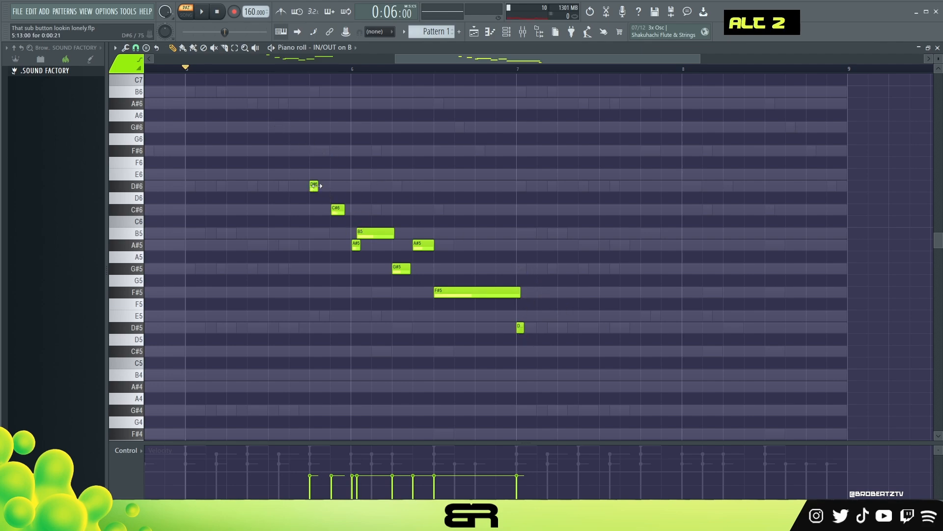
# Lengthen the D#6 in bar 5 until it slightly overlaps the C#6, and shorten that C#6 to a very brief note
pyautogui.keyDown('alt'); pyautogui.moveTo(317, 185); pyautogui.dragTo(332, 186); pyautogui.keyUp('alt')
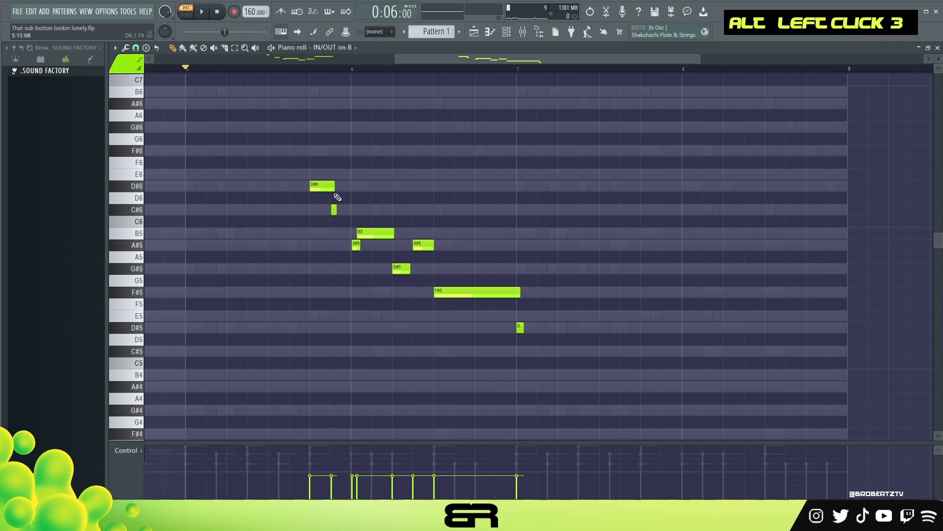
pyautogui.keyDown('alt'); pyautogui.moveTo(337, 212); pyautogui.dragTo(338, 212); pyautogui.keyUp('alt')
pyautogui.rightClick(378, 205)
# Play the revised phrase from bar 5 and examine its opening, long and overlapping short notes
pyautogui.press('space')
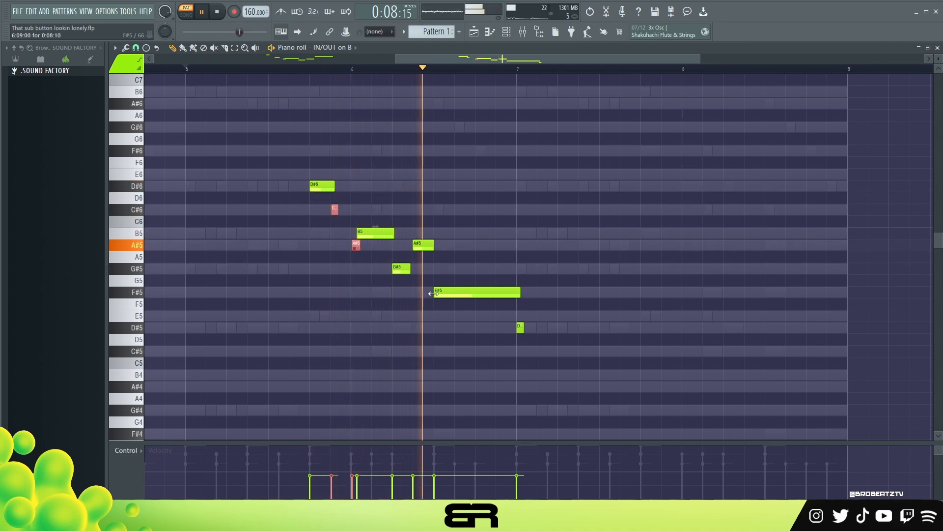
pyautogui.press('space')
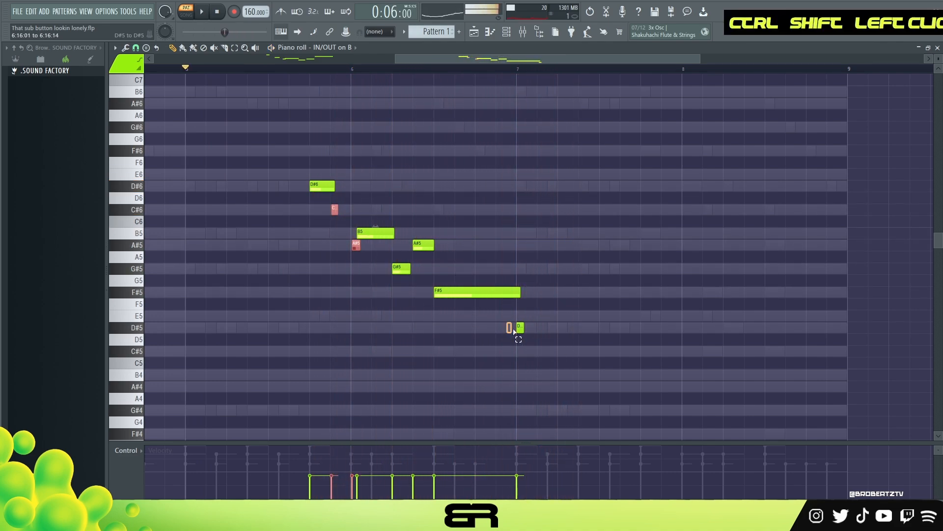
pyautogui.keyDown('ctrl'); pyautogui.keyDown('shift'); pyautogui.click(520, 327); pyautogui.keyUp('shift'); pyautogui.keyUp('ctrl')
pyautogui.keyDown('ctrl'); pyautogui.keyDown('shift'); pyautogui.click(450, 293); pyautogui.keyUp('shift'); pyautogui.keyUp('ctrl')
pyautogui.keyDown('ctrl'); pyautogui.keyDown('shift'); pyautogui.click(322, 186); pyautogui.keyUp('shift'); pyautogui.keyUp('ctrl')
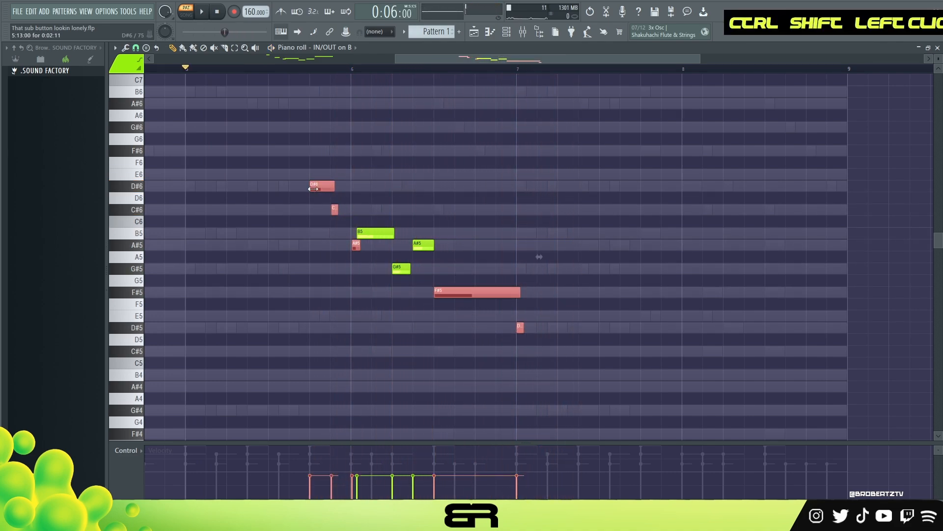
pyautogui.rightClick(301, 126)
pyautogui.press('space')
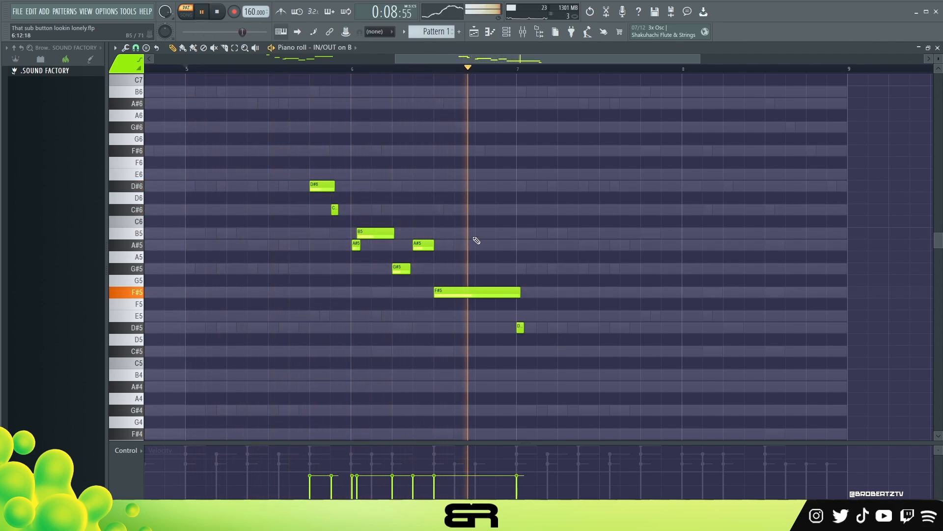
pyautogui.press('space')
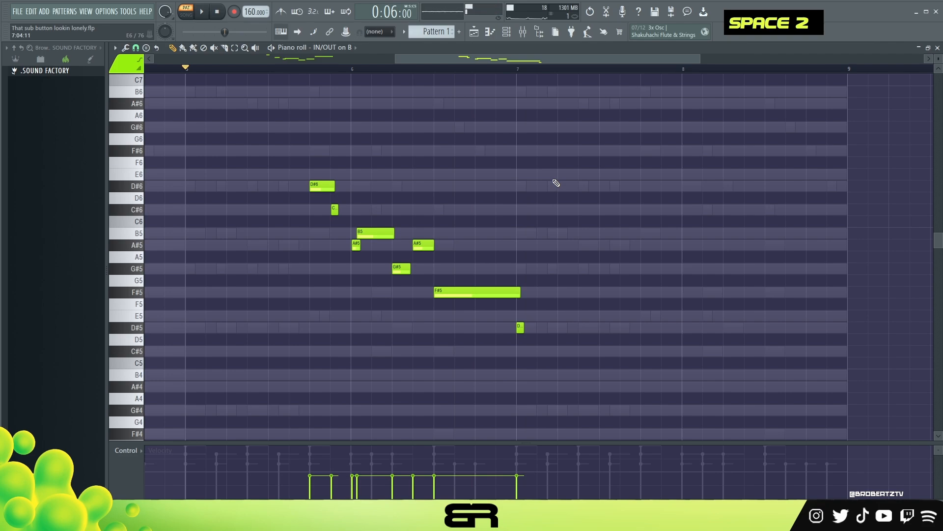
pyautogui.keyDown('ctrl'); pyautogui.rightClick(540, 179); pyautogui.keyUp('ctrl')
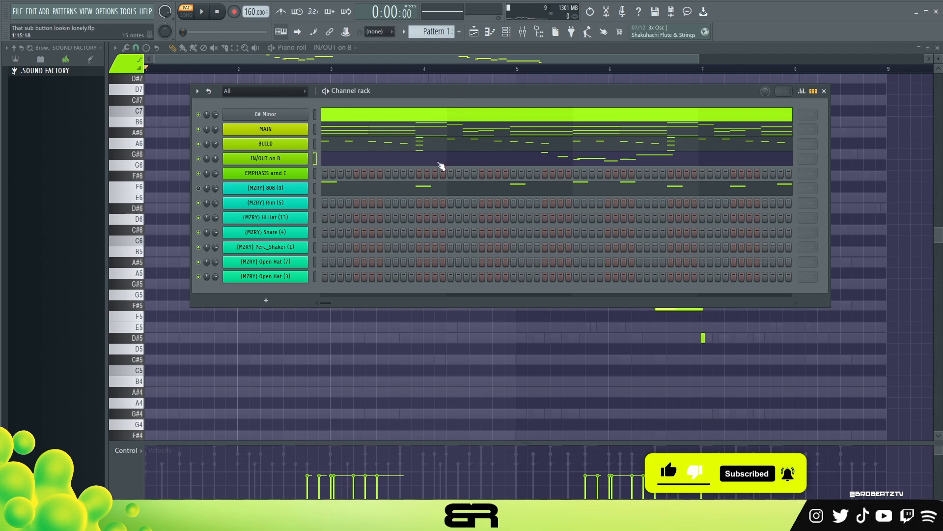
# Add Rim hits at step 9 of bars 1 and 2
pyautogui.click(388, 203)
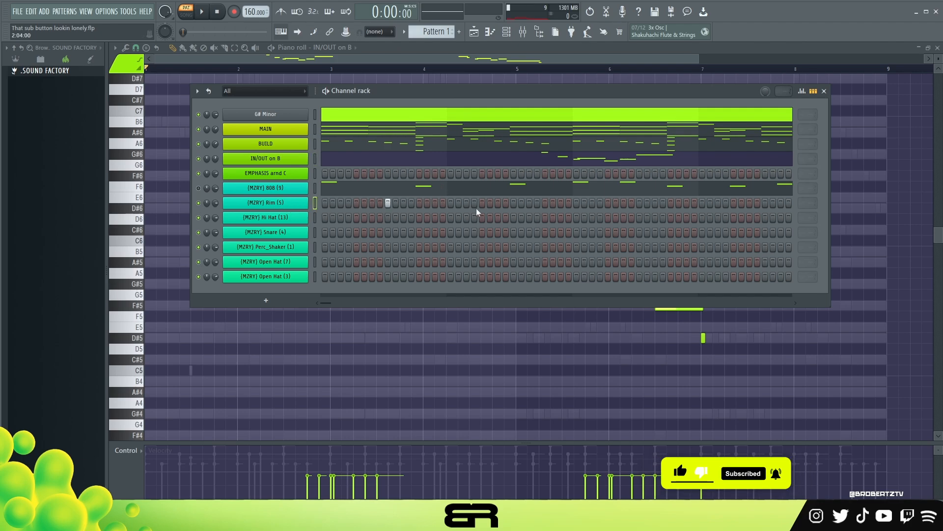
pyautogui.click(514, 203)
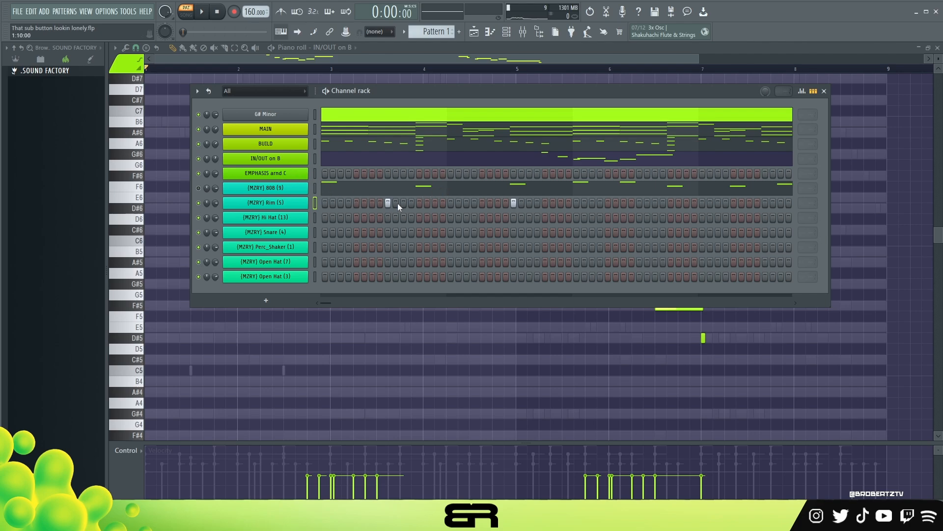
# Preview the EMPHASIS arnd C sound and open its piano roll at the first bars
pyautogui.rightClick(282, 173)
pyautogui.click(284, 173)
pyautogui.keyDown('ctrl'); pyautogui.doubleClick(284, 173); pyautogui.keyUp('ctrl')
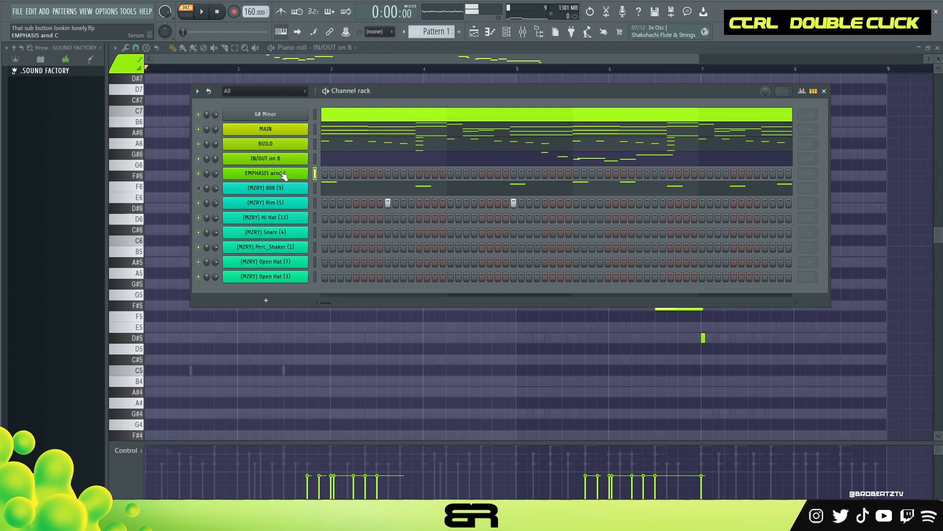
pyautogui.rightClick(301, 173)
pyautogui.click(327, 174)
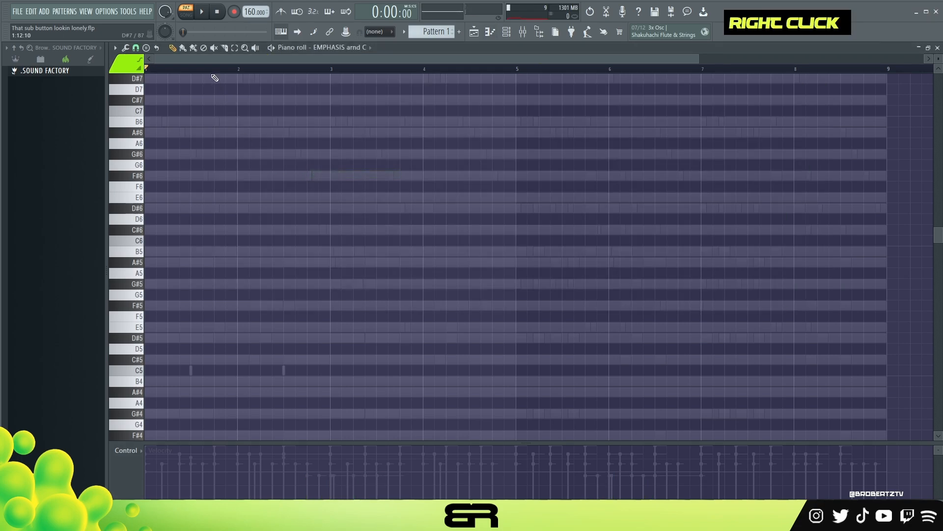
pyautogui.scroll(2, 200, 337)
pyautogui.moveTo(299, 60); pyautogui.dragTo(255, 74)
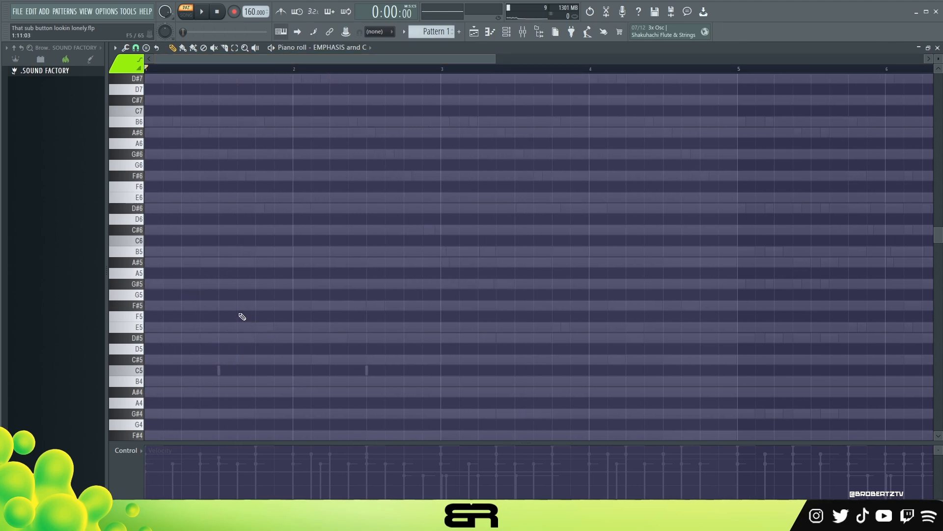
# Try short consecutive A#5 and B5 notes starting at step 7 of bar 1 on EMPHASIS arnd C
pyautogui.click(203, 262)
pyautogui.keyDown('alt'); pyautogui.click(208, 253); pyautogui.keyUp('alt')
pyautogui.scroll(2, 167, 73)
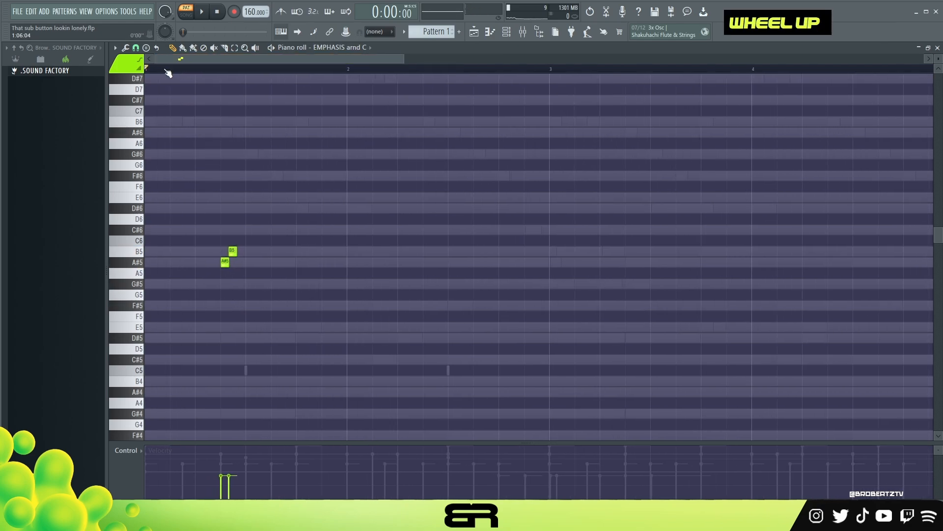
# Set the snap to 1/4 beat and replace the two notes with an A#5 at step 9 and a B5 at step 10 of bar 1
pyautogui.click(136, 47)
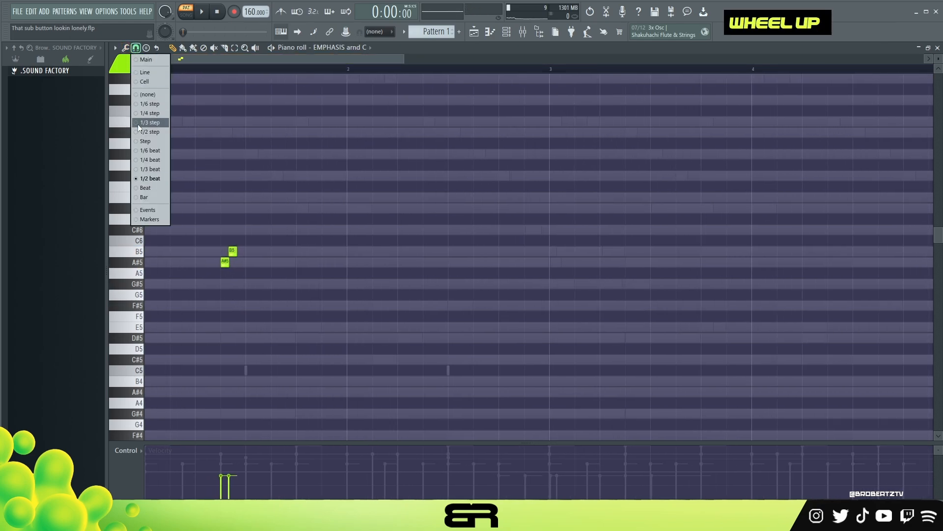
pyautogui.click(146, 161)
pyautogui.rightClick(232, 251)
pyautogui.rightClick(225, 262)
pyautogui.click(244, 262)
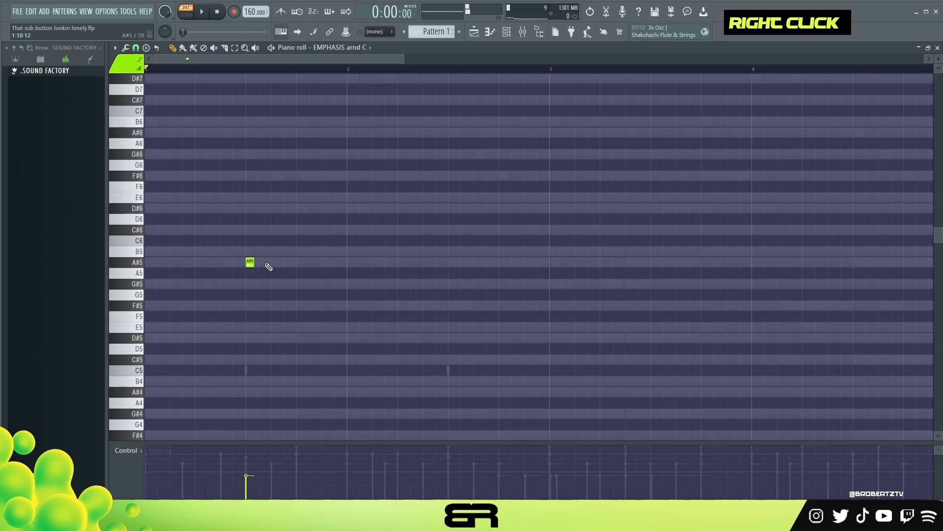
pyautogui.keyDown('alt'); pyautogui.click(259, 263); pyautogui.keyUp('alt')
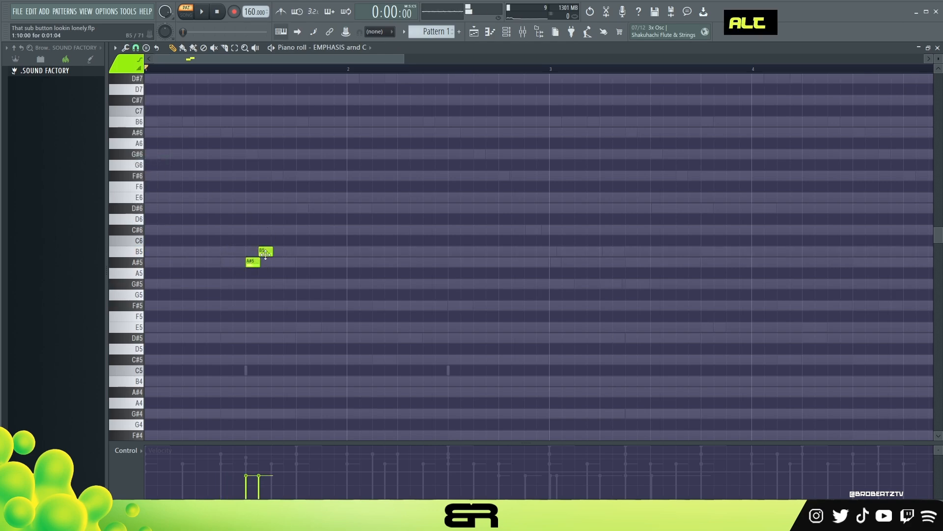
# Lengthen the bar 1 B5 to about two steps and add an A#5 at step 11 and an F#5 at step 13
pyautogui.moveTo(272, 254); pyautogui.dragTo(284, 257)
pyautogui.click(290, 263)
pyautogui.moveTo(288, 261); pyautogui.dragTo(310, 306)
pyautogui.rightClick(326, 333)
pyautogui.press('space')
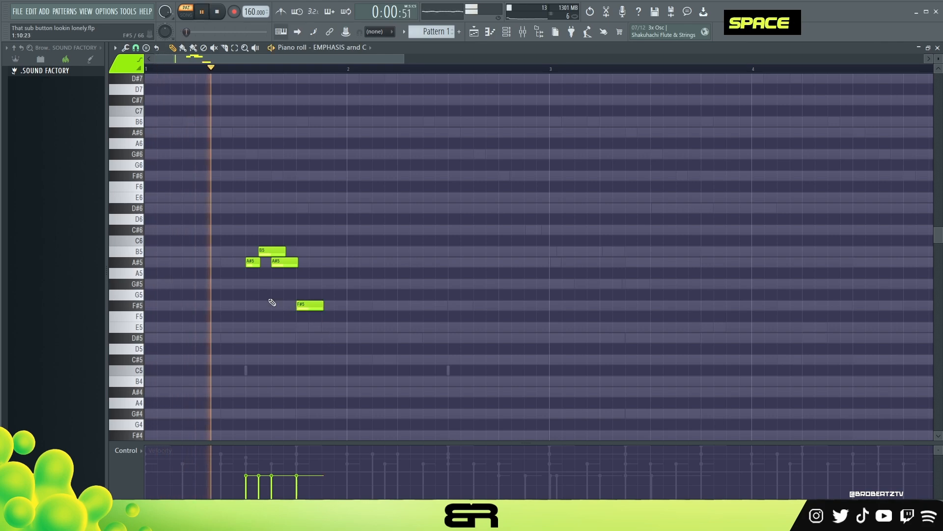
pyautogui.press('space')
pyautogui.rightClick(230, 293)
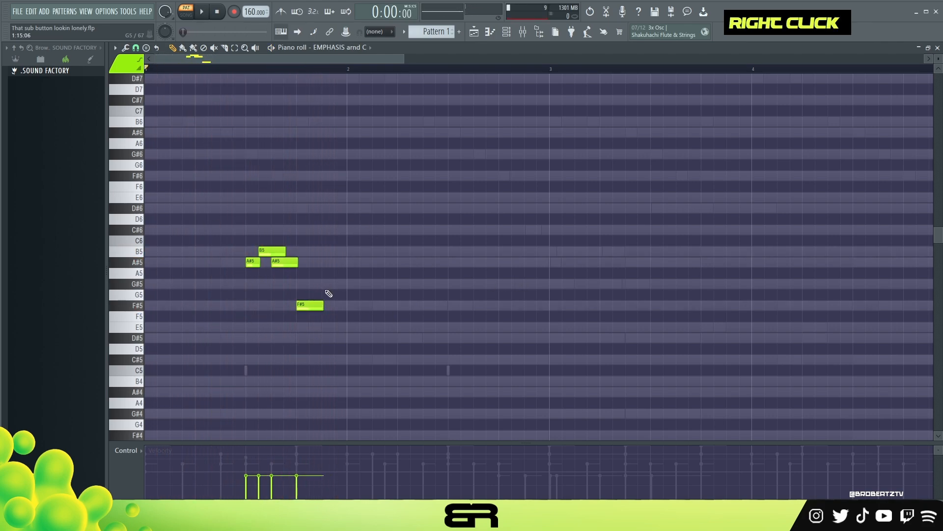
# Shorten the bar 1 B5 slightly and extend its F#5 to just under three steps, auditioning the phrase
pyautogui.moveTo(285, 251); pyautogui.dragTo(281, 252)
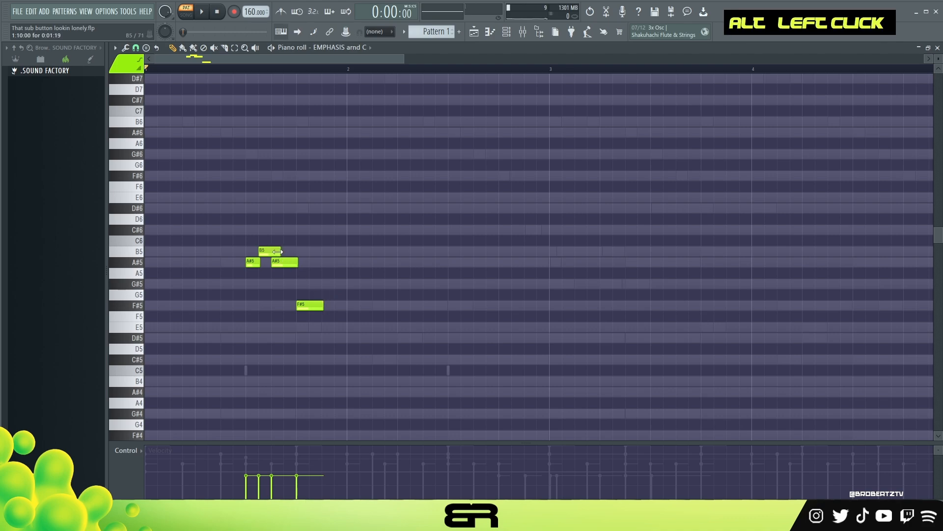
pyautogui.press('space')
pyautogui.press('space')
pyautogui.press('space')
pyautogui.moveTo(330, 313); pyautogui.dragTo(341, 312)
pyautogui.press('space')
pyautogui.press('space')
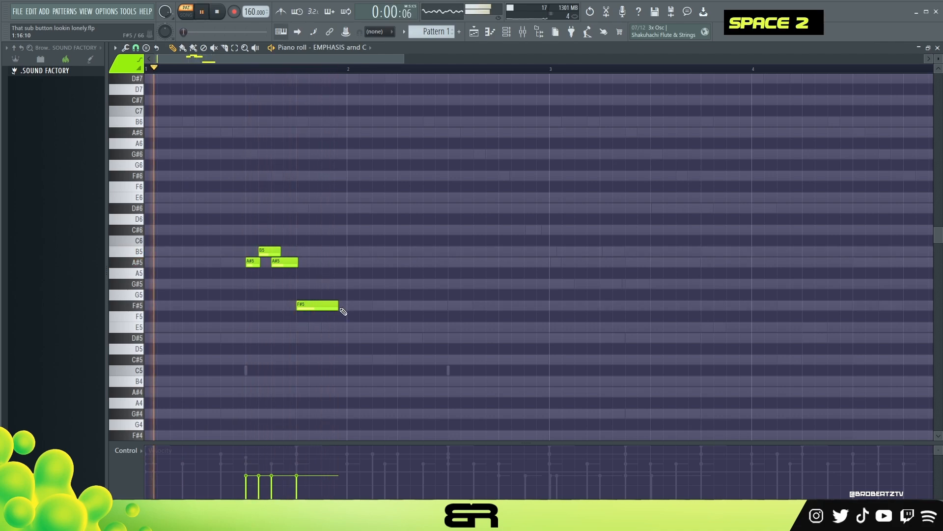
pyautogui.moveTo(317, 243); pyautogui.dragTo(257, 288)
pyautogui.press('space')
pyautogui.moveTo(338, 307); pyautogui.dragTo(333, 307)
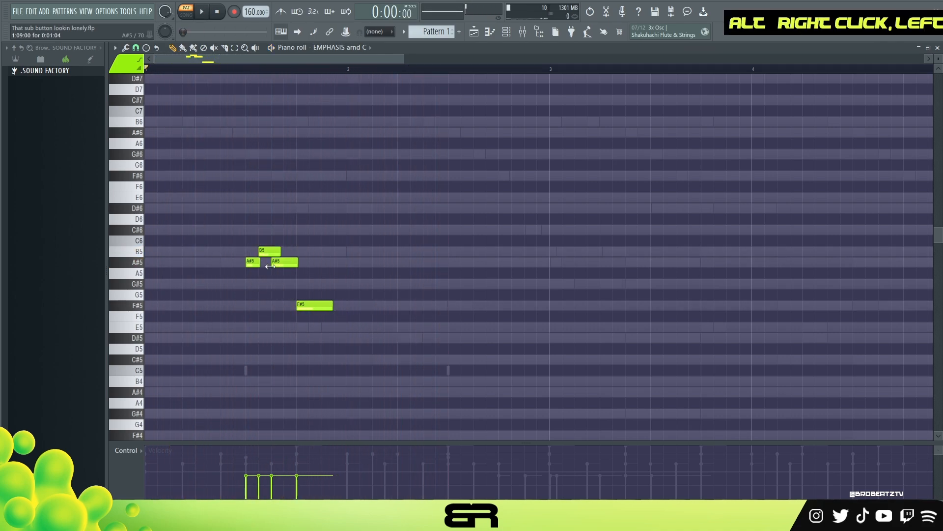
# Copy the first three notes into bar 2 and rearrange them as B5 at step 8, D#6 at step 9 and A#5 at step 10
pyautogui.moveTo(235, 249); pyautogui.dragTo(465, 260)
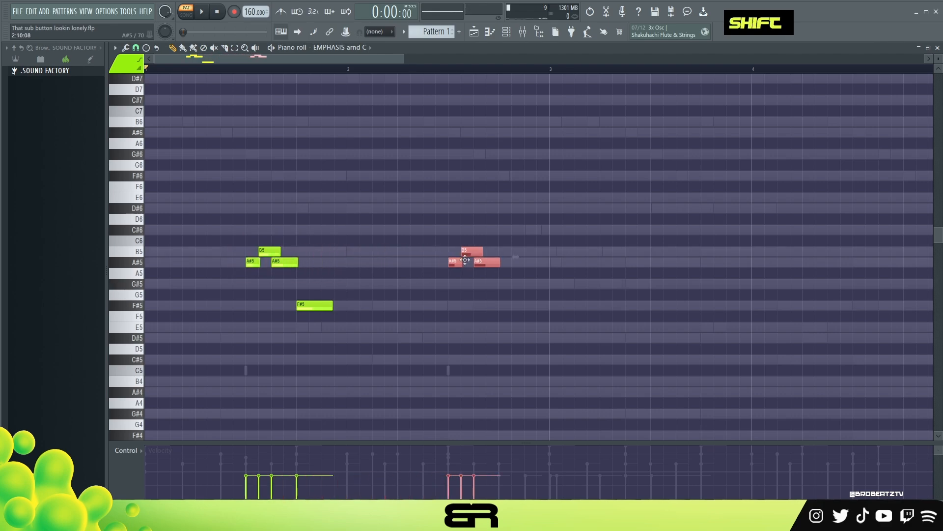
pyautogui.click(476, 309)
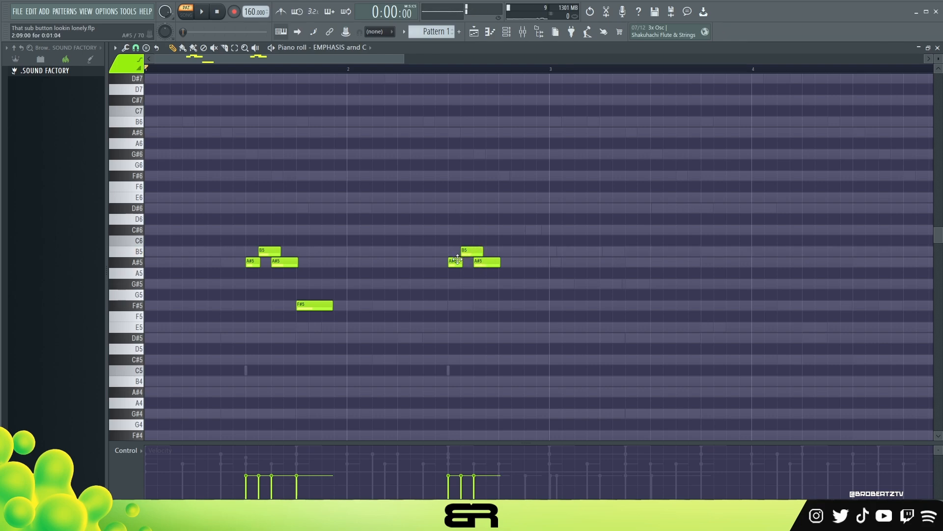
pyautogui.moveTo(445, 226); pyautogui.dragTo(518, 298)
pyautogui.moveTo(475, 254)
pyautogui.mouseDown()
pyautogui.moveTo(442, 252)
pyautogui.moveTo(458, 211)
pyautogui.mouseUp()
pyautogui.rightClick(463, 289)
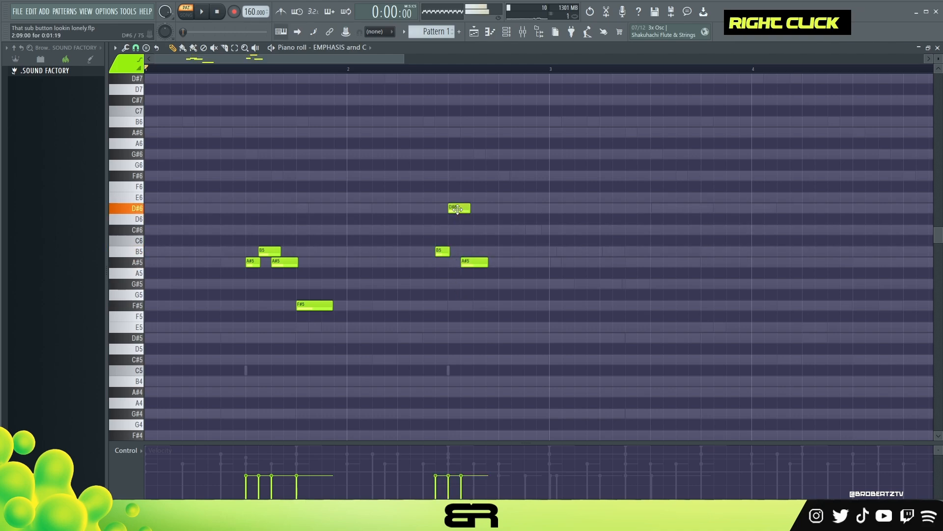
# Move the bar 2 A#5 to step 11 and make it slightly shorter, checking it in playback
pyautogui.press('space')
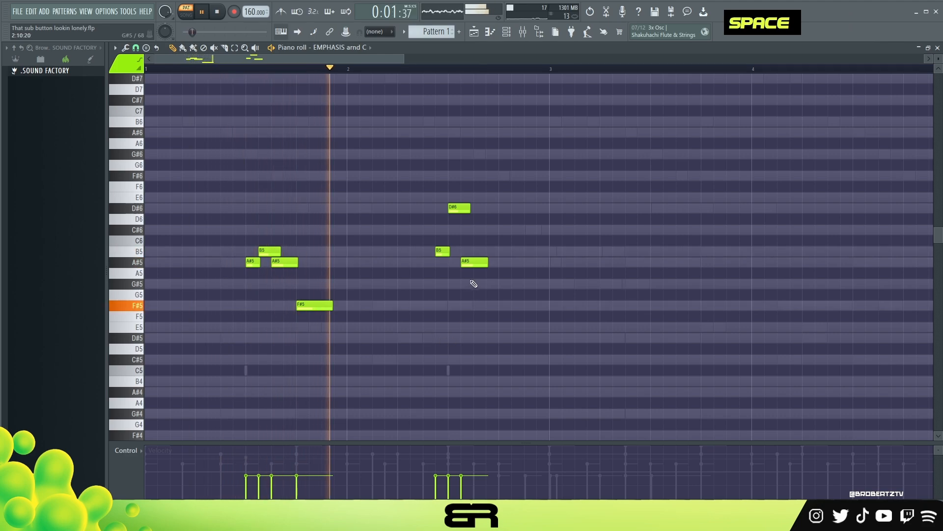
pyautogui.press('space')
pyautogui.press('space')
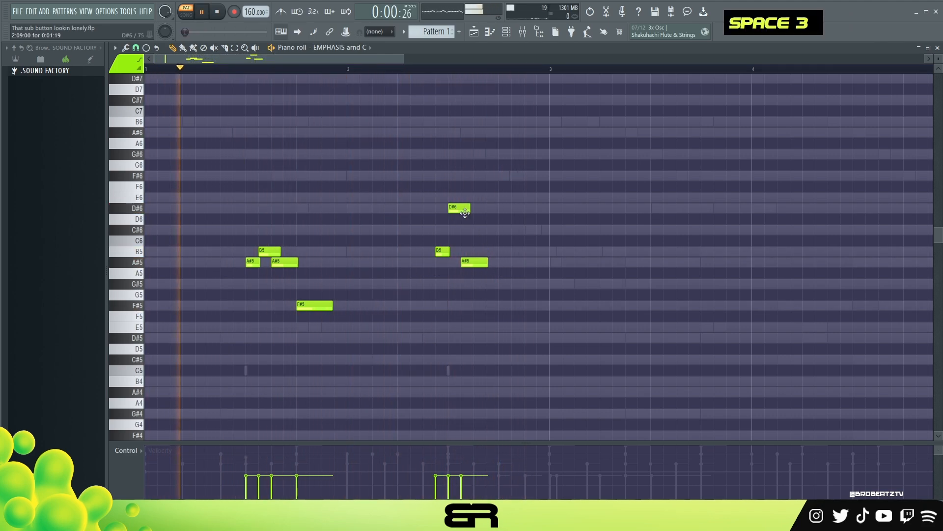
pyautogui.rightClick(482, 263)
pyautogui.click(478, 265)
pyautogui.press('space')
pyautogui.press('space')
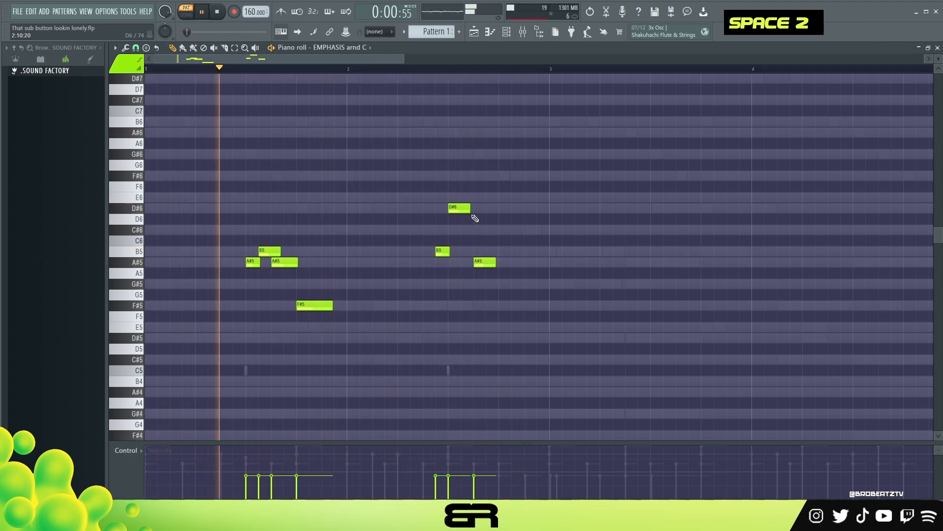
# Extend the bar 2 D#6 up to the A#5 and lengthen the A#5 to just under three steps
pyautogui.moveTo(469, 209); pyautogui.dragTo(475, 211)
pyautogui.rightClick(502, 241)
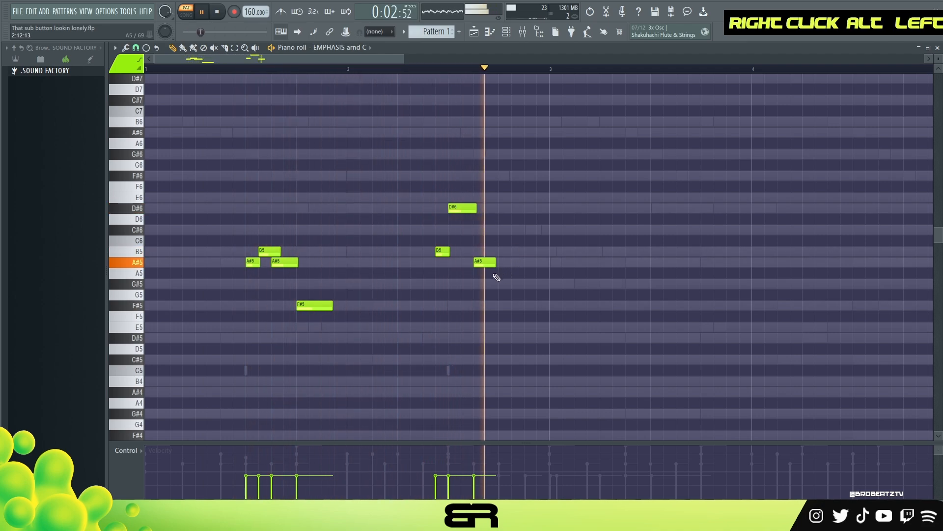
pyautogui.press('space')
pyautogui.moveTo(495, 263); pyautogui.dragTo(510, 263)
pyautogui.press('space')
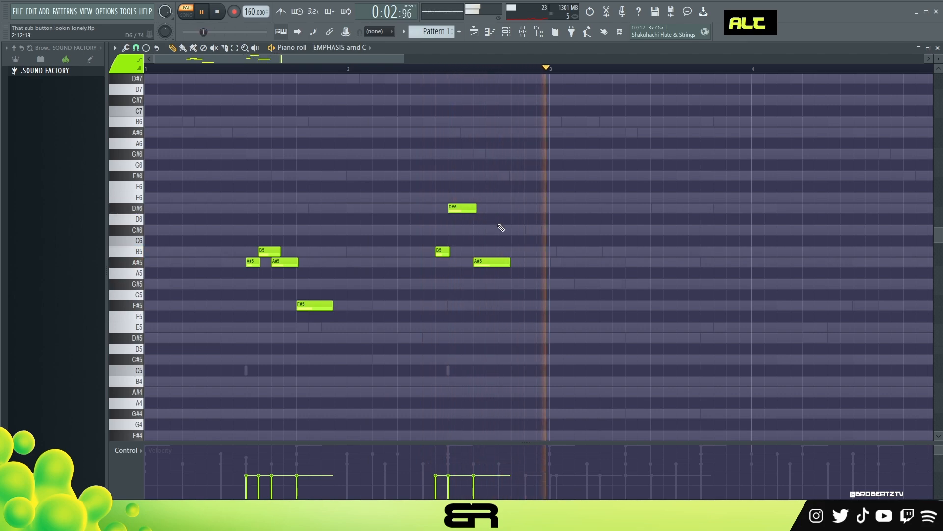
pyautogui.press('space')
pyautogui.moveTo(437, 182); pyautogui.dragTo(487, 265)
pyautogui.moveTo(458, 211); pyautogui.dragTo(458, 211)
pyautogui.keyDown('ctrl'); pyautogui.click(541, 224); pyautogui.keyUp('ctrl')
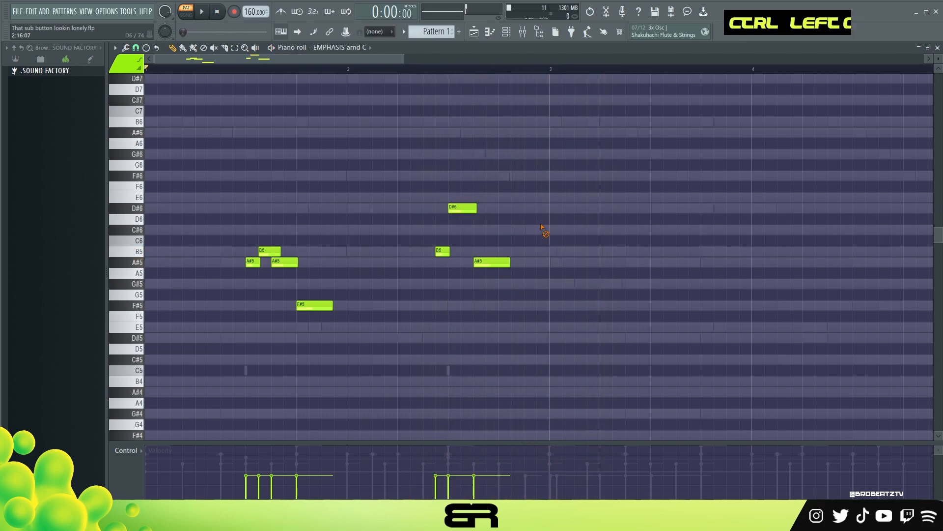
pyautogui.rightClick(304, 297)
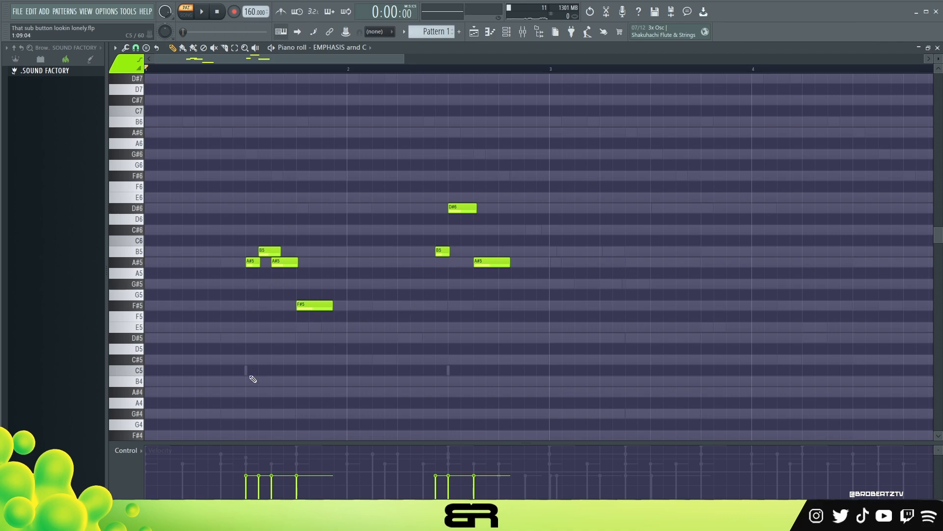
pyautogui.moveTo(248, 350); pyautogui.dragTo(249, 391)
pyautogui.rightClick(250, 393)
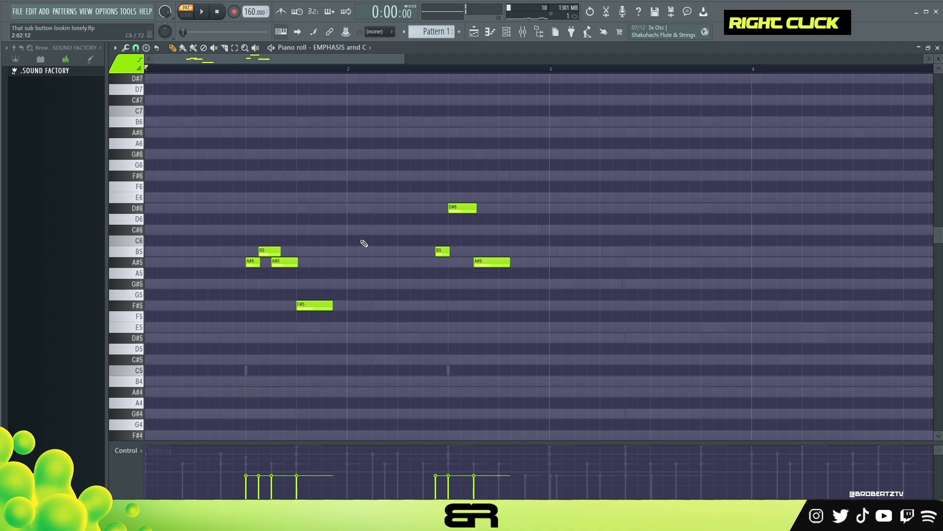
# Copy the bar 1 and 2 phrases to bars 3 and 4, raising the bar 3 notes by an octave
pyautogui.keyDown('ctrl'); pyautogui.click(253, 259); pyautogui.keyUp('ctrl')
pyautogui.moveTo(268, 253); pyautogui.dragTo(765, 336)
pyautogui.hotkey('ctrl', 'Up')
pyautogui.rightClick(741, 293)
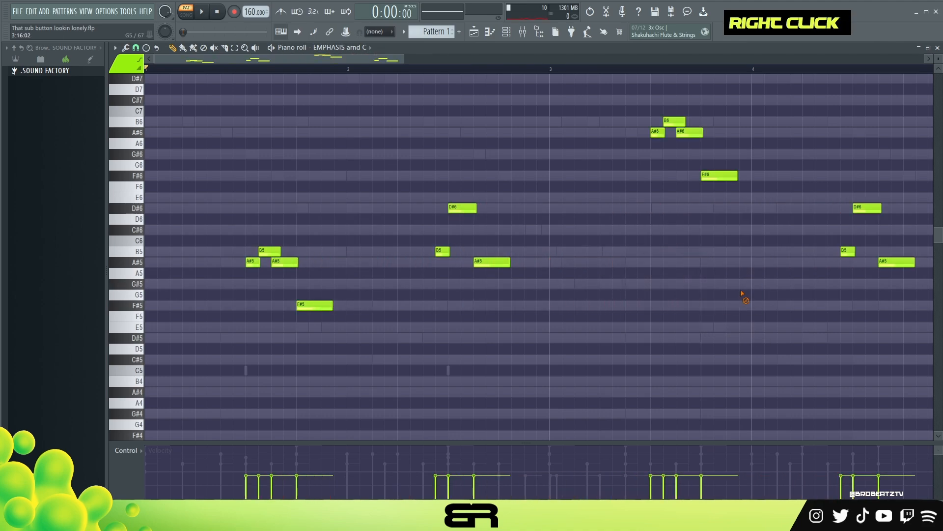
# Shift the bar 4 phrase three steps earlier so that its B5 starts at step 5
pyautogui.moveTo(401, 59); pyautogui.dragTo(462, 72)
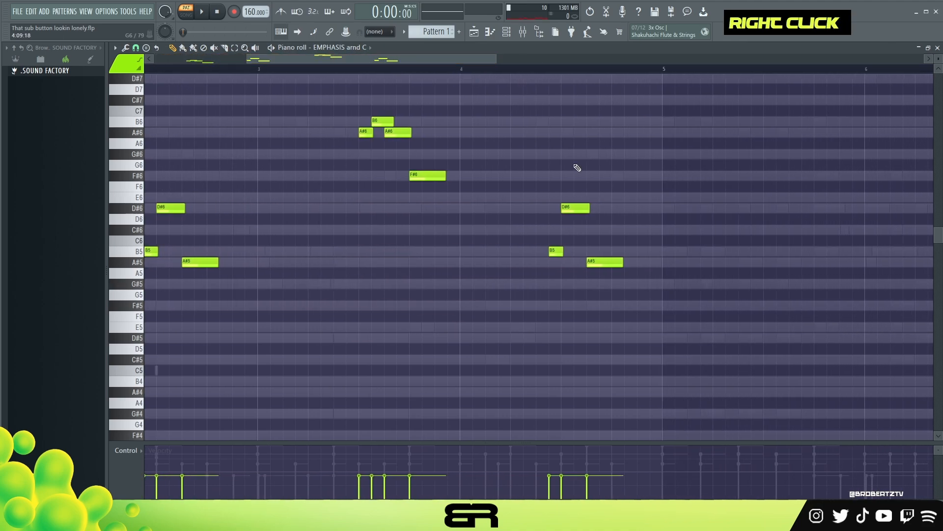
pyautogui.moveTo(532, 185); pyautogui.dragTo(597, 263)
pyautogui.moveTo(576, 212); pyautogui.dragTo(534, 298)
pyautogui.rightClick(540, 253)
# Check the 808 note positions around bar 4, and return to the EMPHASIS arnd C notes
pyautogui.click(507, 31)
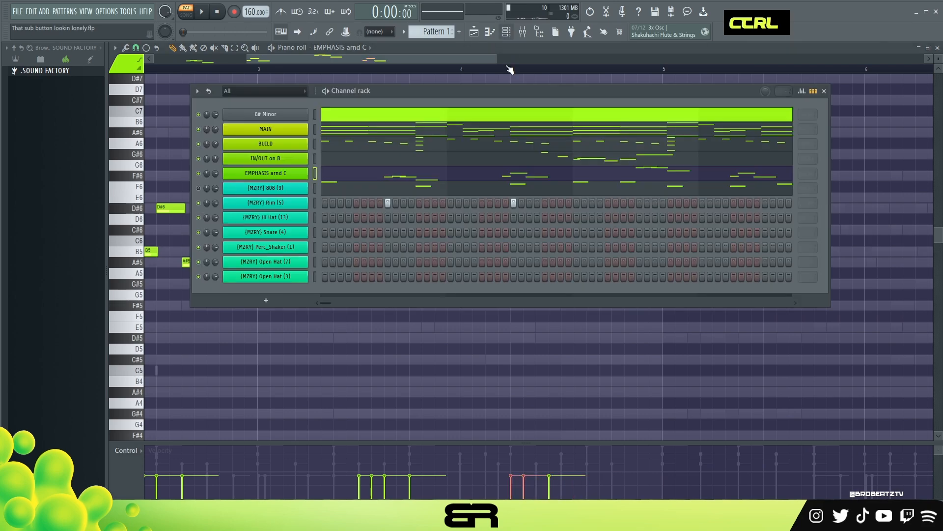
pyautogui.click(437, 189)
pyautogui.scroll(-2, 533, 305)
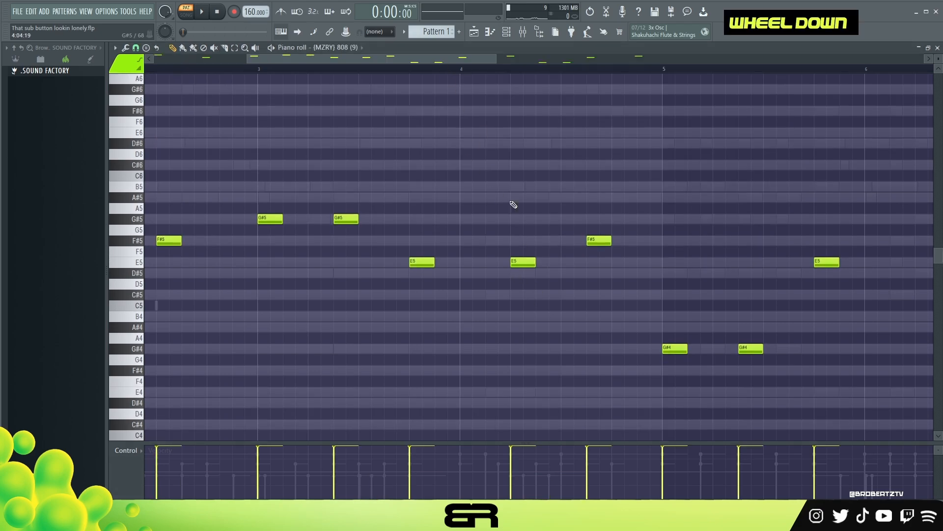
pyautogui.click(507, 31)
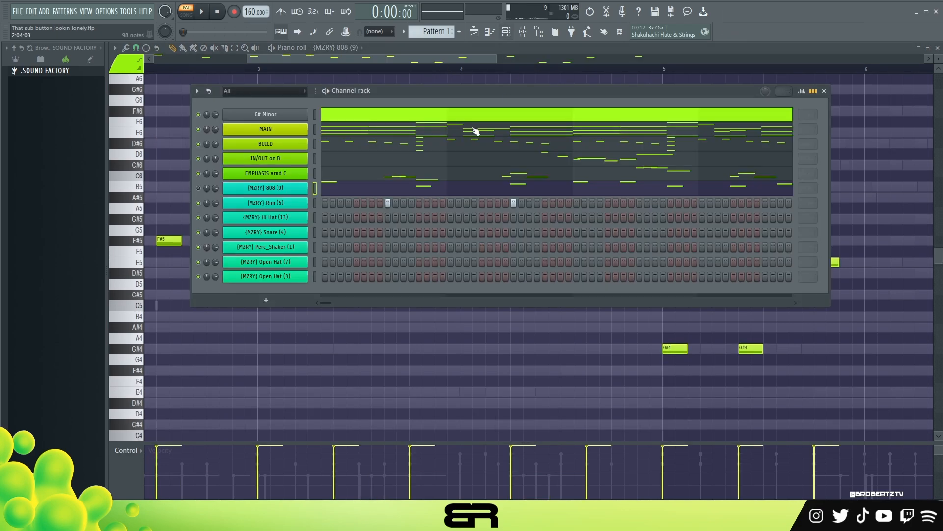
pyautogui.click(450, 172)
pyautogui.scroll(5, 541, 221)
pyautogui.rightClick(535, 260)
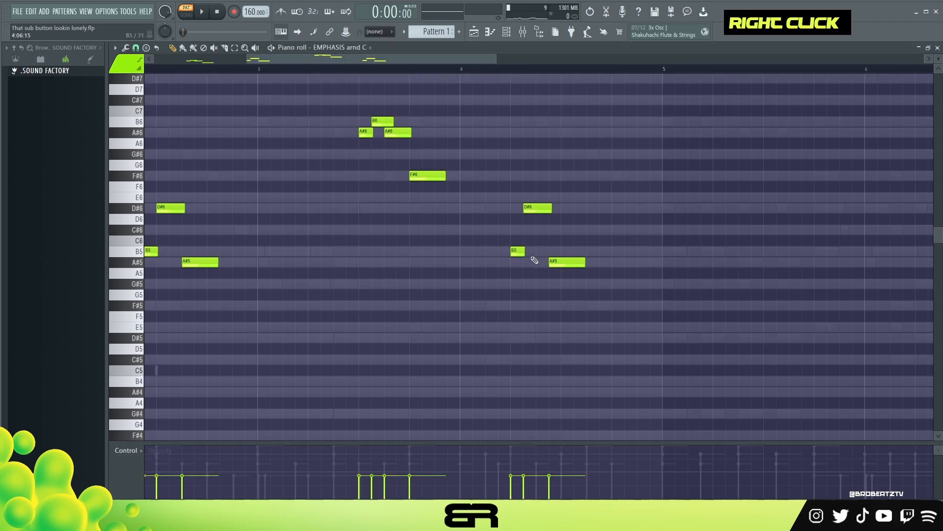
# Lengthen the bar 4 B5, move its D#6 to step 7 and its A#5 to step 9, and play the melody back
pyautogui.keyDown('alt'); pyautogui.click(528, 252); pyautogui.keyUp('alt')
pyautogui.rightClick(539, 209)
pyautogui.click(541, 209)
pyautogui.rightClick(558, 262)
pyautogui.click(565, 261)
pyautogui.keyDown('ctrl'); pyautogui.click(568, 261); pyautogui.keyUp('ctrl')
pyautogui.keyDown('ctrl'); pyautogui.keyDown('shift'); pyautogui.rightClick(476, 98); pyautogui.keyUp('shift'); pyautogui.keyUp('ctrl')
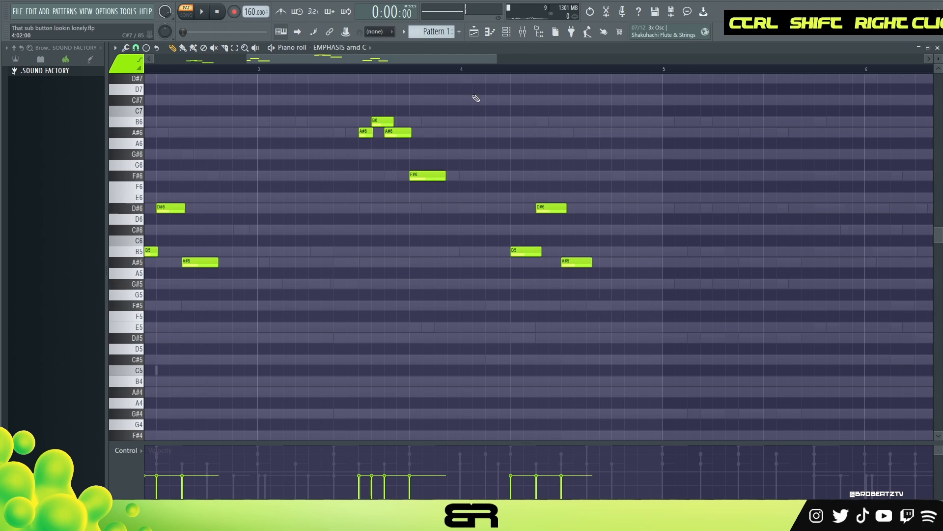
pyautogui.moveTo(445, 60); pyautogui.dragTo(273, 63)
pyautogui.press('space')
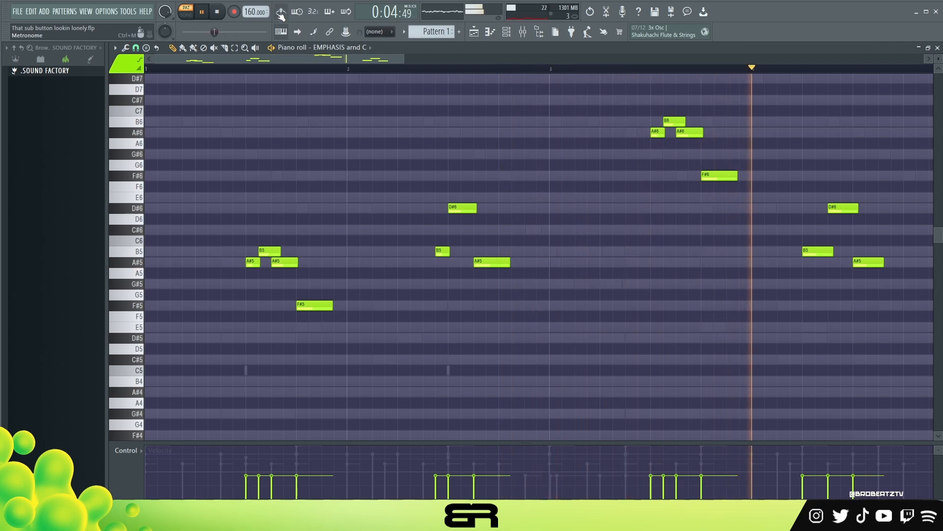
pyautogui.press('space')
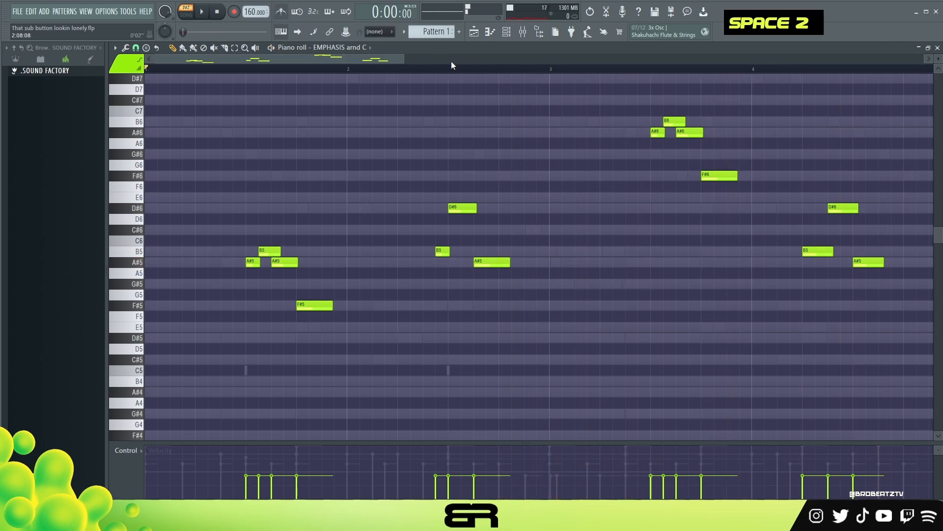
# Add Rim hits at step 9 of bars 3 and 4 and play the pattern
pyautogui.click(508, 33)
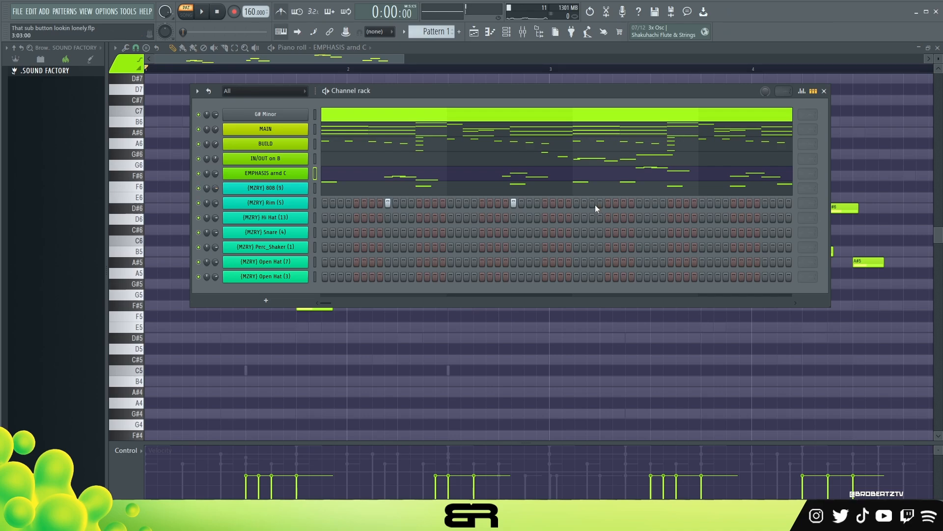
pyautogui.click(759, 204)
pyautogui.click(765, 204)
pyautogui.rightClick(756, 204)
pyautogui.press('space')
pyautogui.rightClick(512, 368)
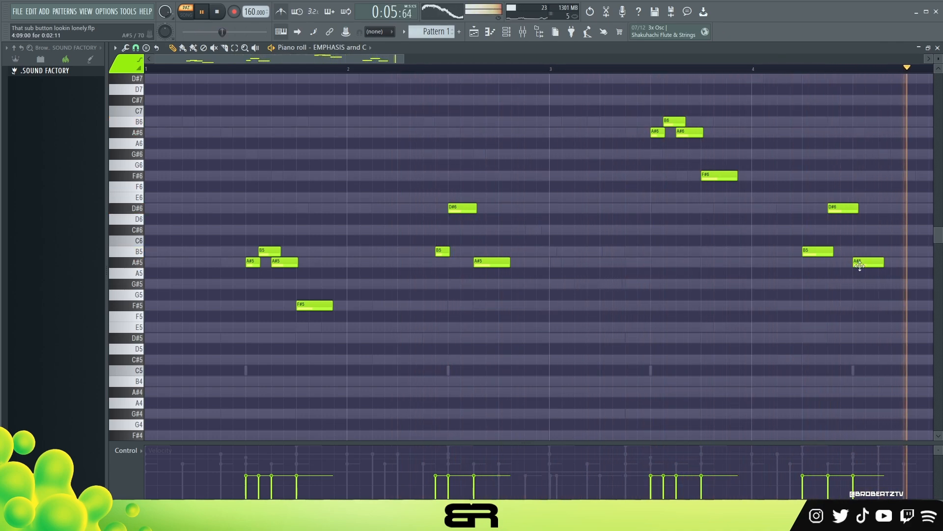
pyautogui.press('space')
pyautogui.moveTo(782, 181); pyautogui.dragTo(902, 339)
pyautogui.rightClick(659, 261)
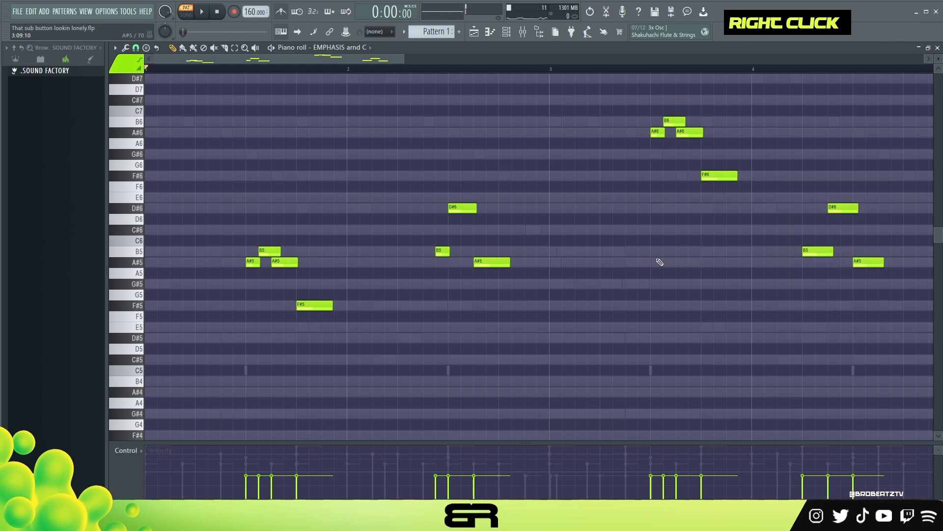
pyautogui.keyDown('ctrl'); pyautogui.rightClick(631, 265); pyautogui.keyUp('ctrl')
pyautogui.hotkey('ctrl', 'a')
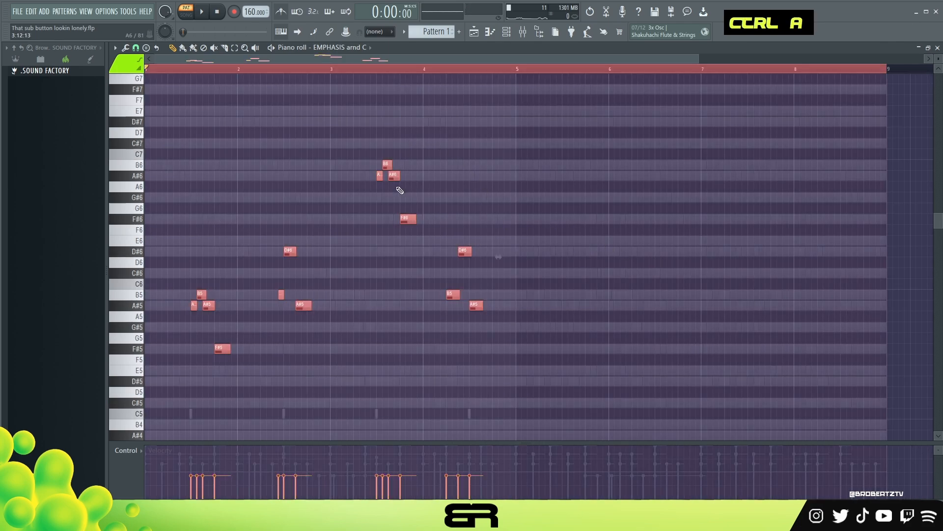
pyautogui.rightClick(631, 205)
pyautogui.click(506, 32)
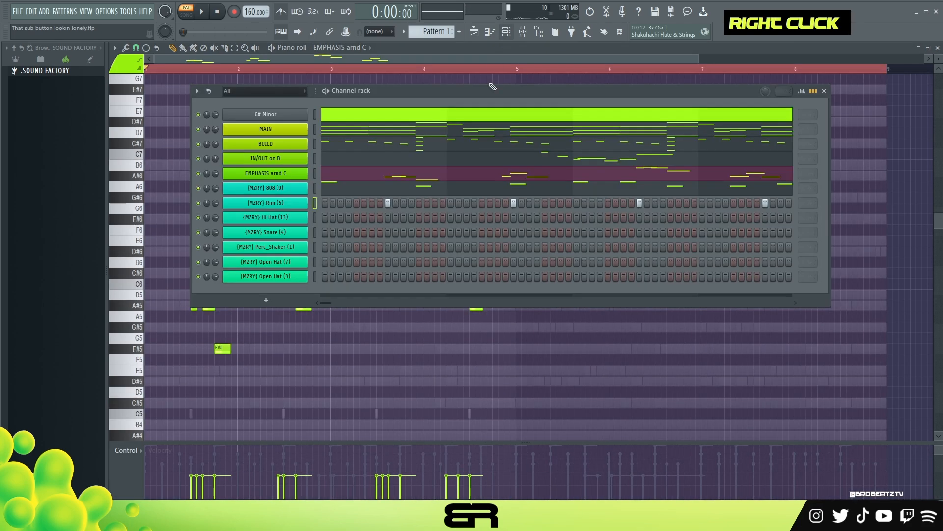
pyautogui.rightClick(527, 362)
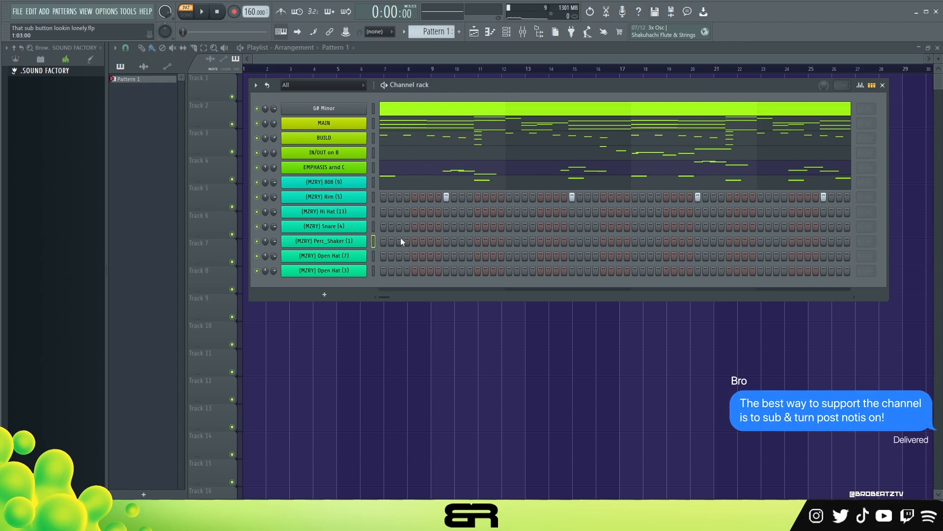
# Add Hi Hat hits at steps 1 and 7 of bar 1 and steps 3, 6 and 7 of bar 2
pyautogui.click(384, 212)
pyautogui.press('space')
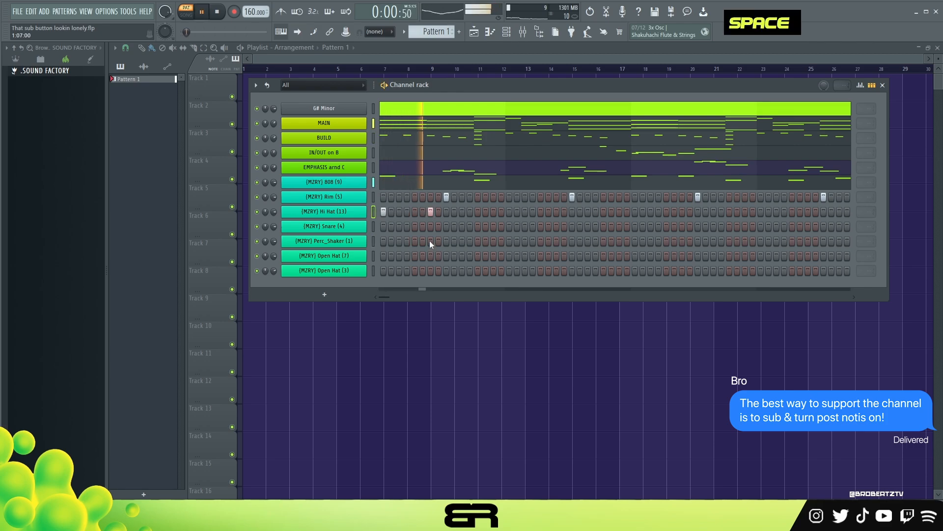
pyautogui.press('space')
pyautogui.click(525, 212)
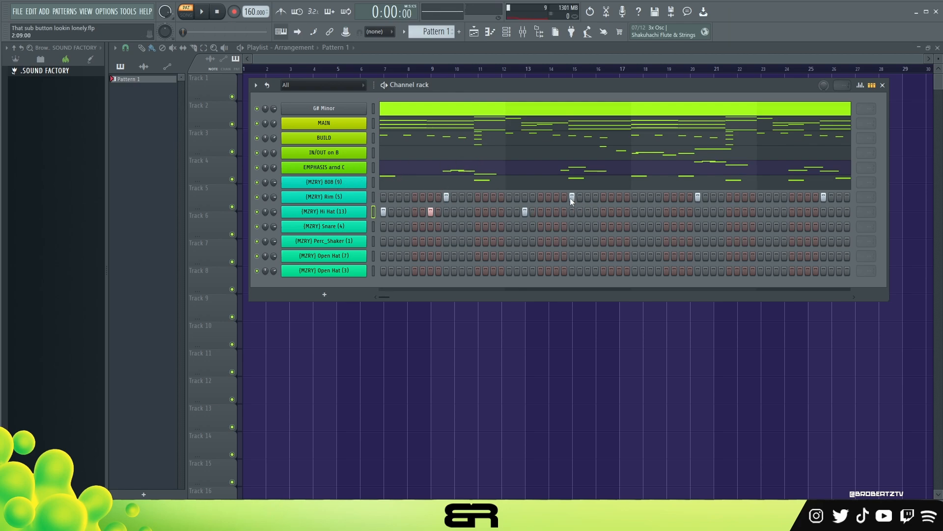
pyautogui.click(549, 213)
pyautogui.click(555, 213)
pyautogui.press('space')
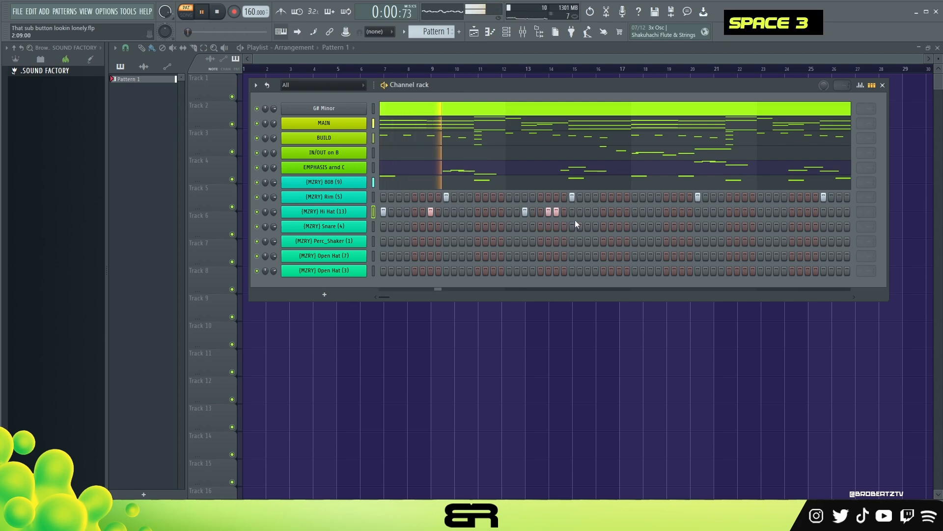
pyautogui.press('space')
pyautogui.press('space')
# Add Hi Hat hits at step 15 of bar 2 and step 1 of bar 3, plus a Snare at step 15 of bar 2
pyautogui.click(619, 212)
pyautogui.click(635, 211)
pyautogui.click(619, 226)
pyautogui.press('space')
pyautogui.press('space')
pyautogui.press('space')
pyautogui.press('space')
pyautogui.press('space')
pyautogui.press('space')
pyautogui.press('space')
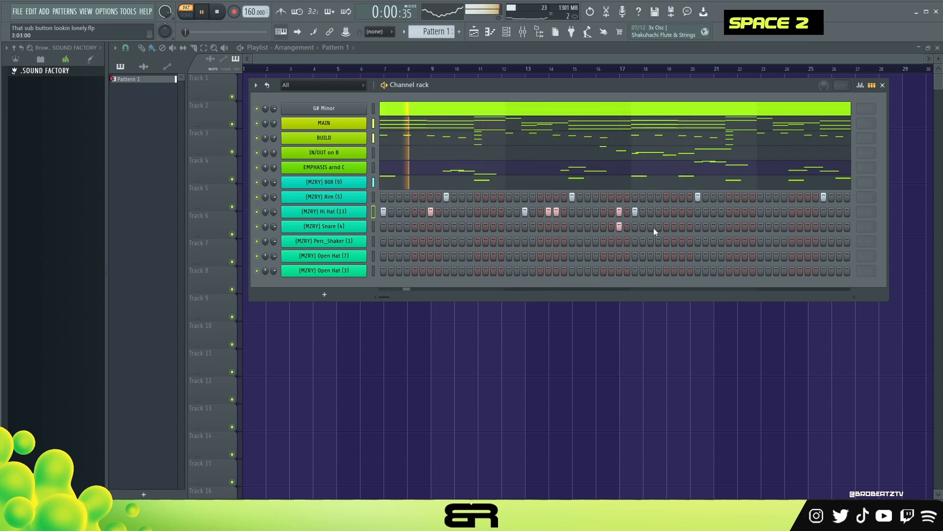
# Add Perc_Shaker at step 5 and Open Hat (3) at step 13 of bar 1, and Open Hat (7) at step 5 of bar 2
pyautogui.click(414, 240)
pyautogui.press('space')
pyautogui.press('space')
pyautogui.press('space')
pyautogui.click(477, 271)
pyautogui.press('space')
pyautogui.press('space')
pyautogui.click(541, 255)
pyautogui.press('space')
pyautogui.press('space')
# Fill bar 3 with a Hi Hat at step 7, a Perc_Shaker at step 5 and an Open Hat (7) at step 13
pyautogui.click(682, 212)
pyautogui.press('space')
pyautogui.press('space')
pyautogui.click(667, 241)
pyautogui.click(737, 255)
pyautogui.rightClick(737, 256)
pyautogui.click(729, 256)
# Add an Open Hat (3) at step 5 and a Snare at step 7 of bar 4
pyautogui.click(792, 270)
pyautogui.click(808, 226)
pyautogui.press('space')
pyautogui.press('space')
# Add Hi Hat hits at steps 3, 6 and 7 of bar 4 and step 13 of bar 3, plus a Snare at step 15 of bar 3
pyautogui.click(808, 211)
pyautogui.click(800, 211)
pyautogui.click(776, 212)
pyautogui.click(730, 211)
pyautogui.click(745, 226)
pyautogui.press('space')
pyautogui.press('space')
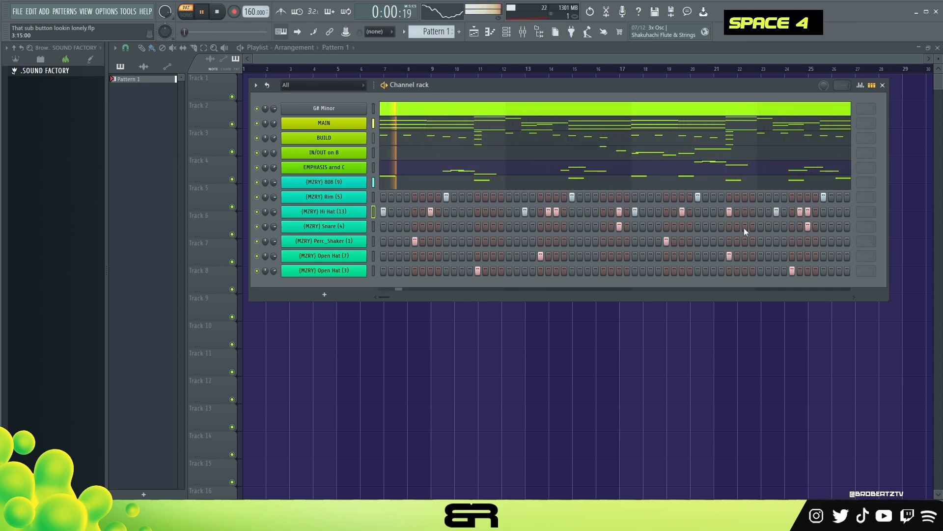
pyautogui.press('space')
pyautogui.press('space')
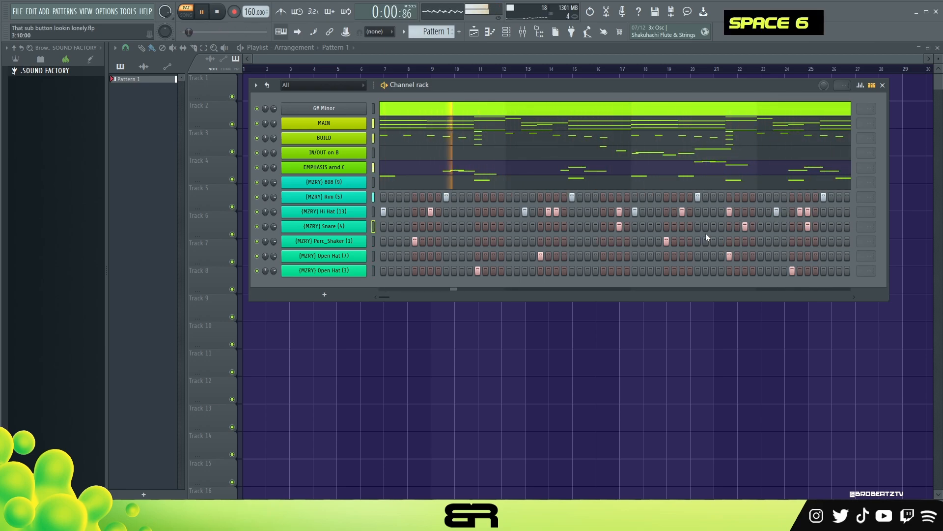
pyautogui.press('space')
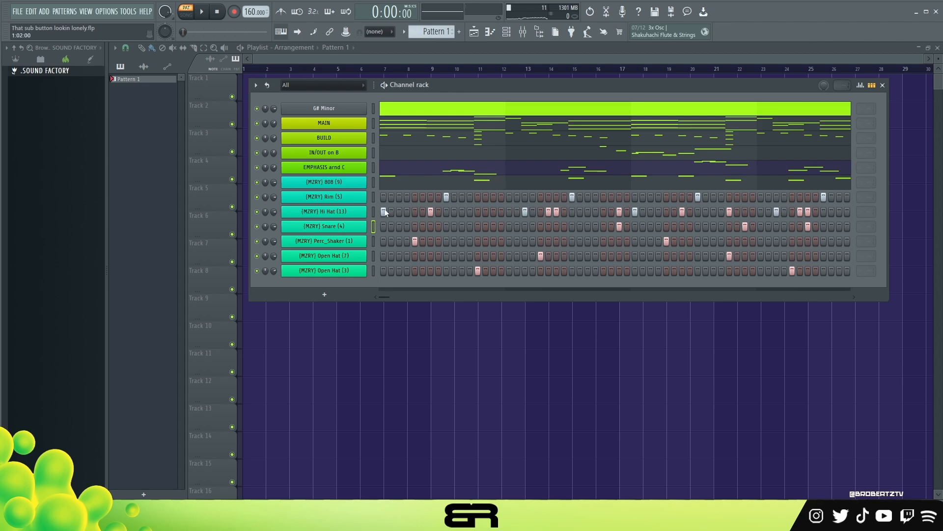
# Play the pattern from the start to review the full melody and drums
pyautogui.doubleClick(219, 14)
pyautogui.click(201, 13)
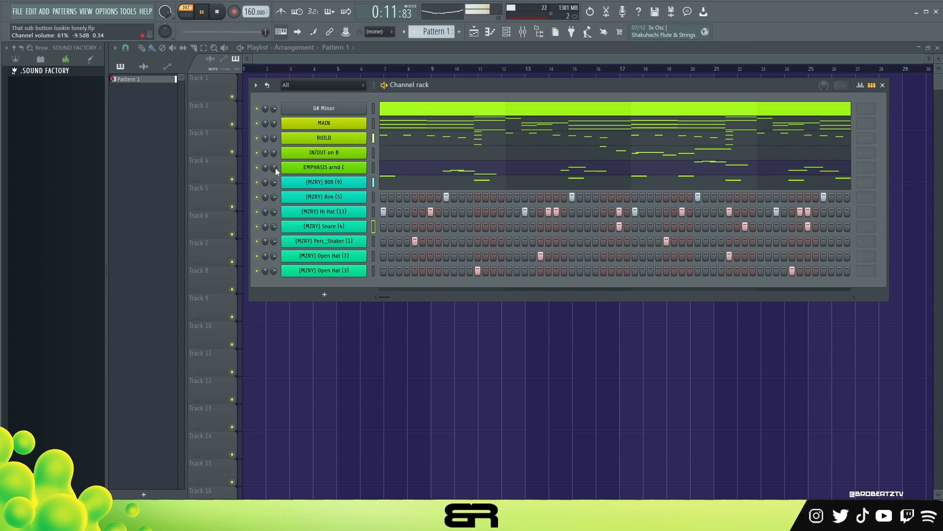
pyautogui.press('space')
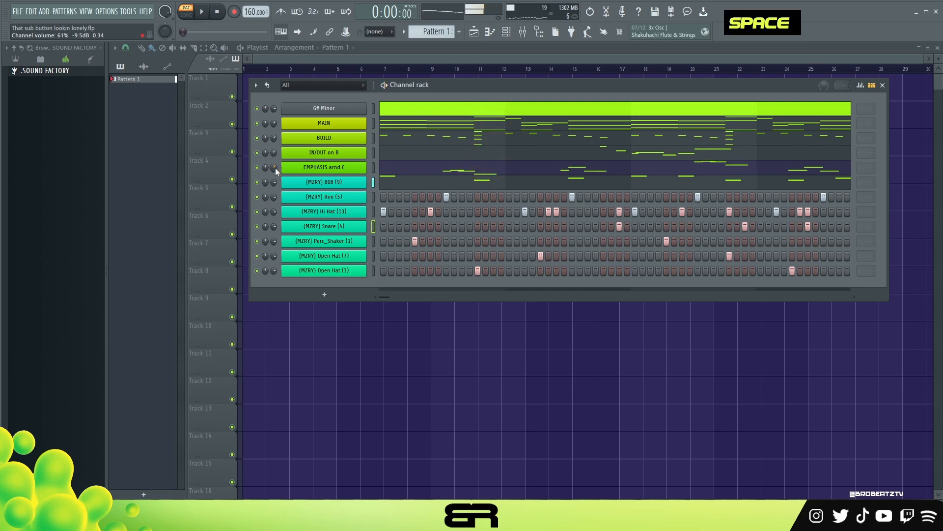